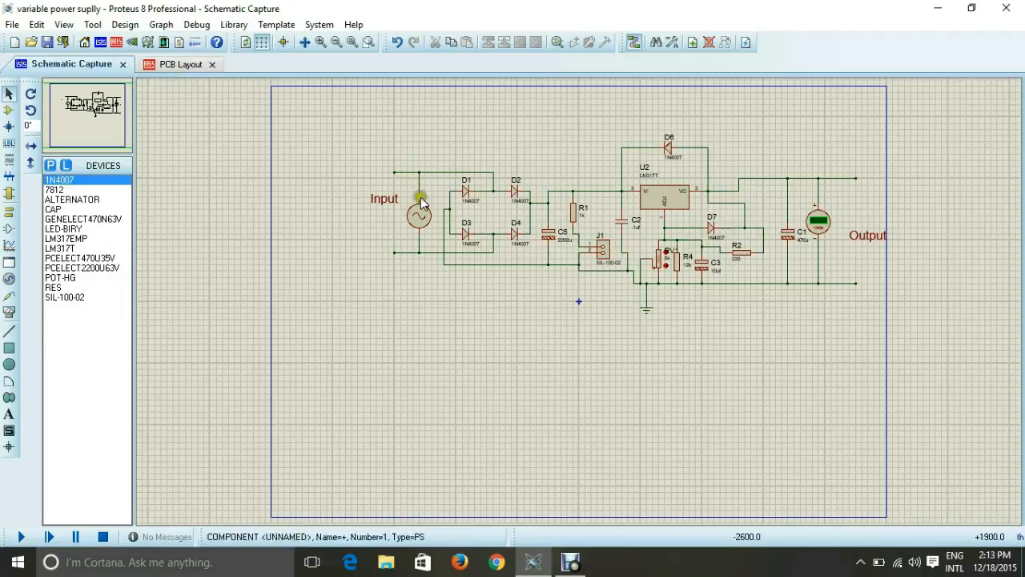
- Examine the AC source in the schematic and the photo of the assembled board, then return to the schematic
{"action": "scroll", "coordinate": [416, 217], "scroll_direction": "up", "scroll_amount": 1}
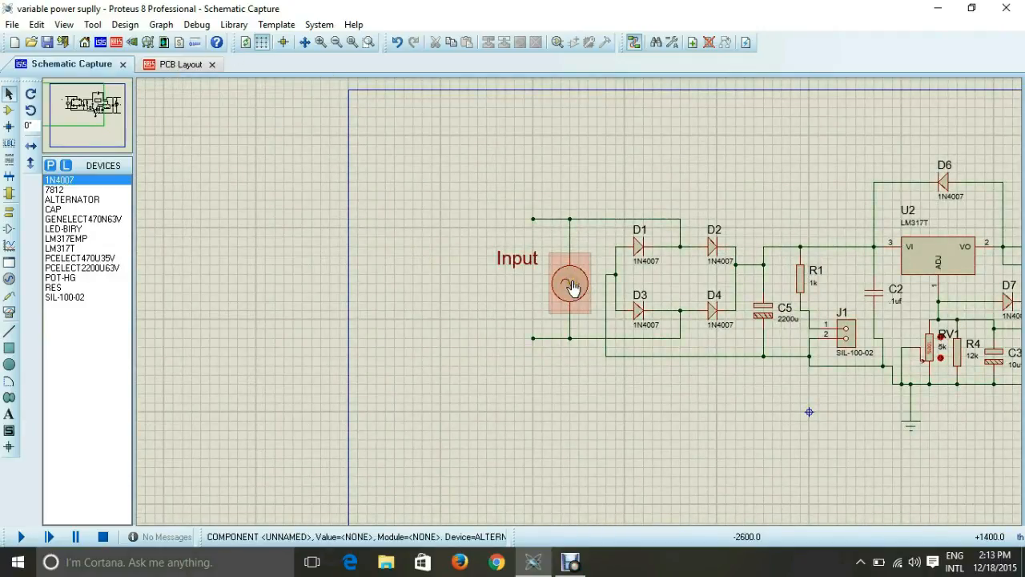
{"action": "scroll", "coordinate": [571, 286], "scroll_direction": "down", "scroll_amount": 1}
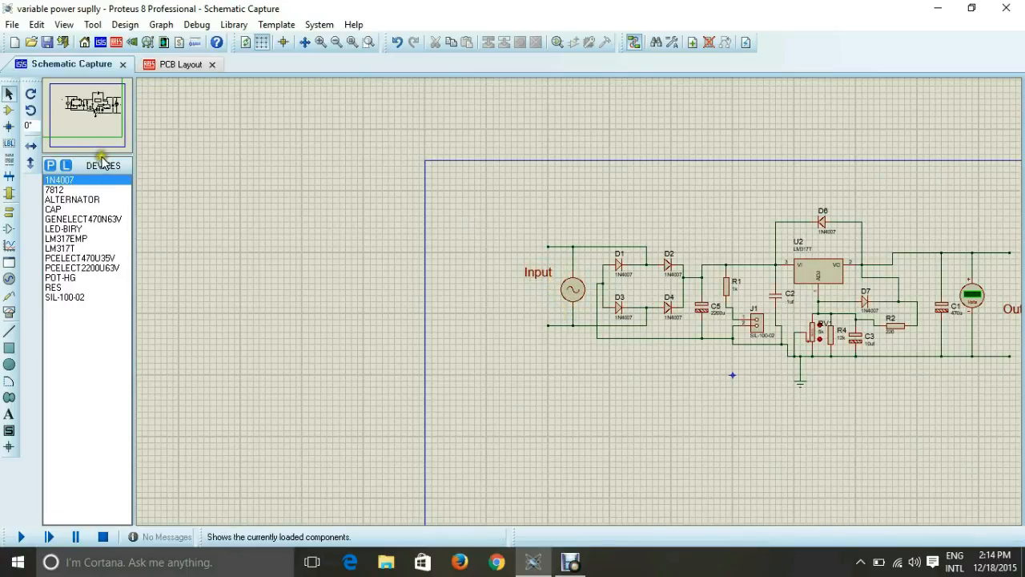
{"action": "left_click", "coordinate": [936, 8]}
{"action": "double_click", "coordinate": [250, 251]}
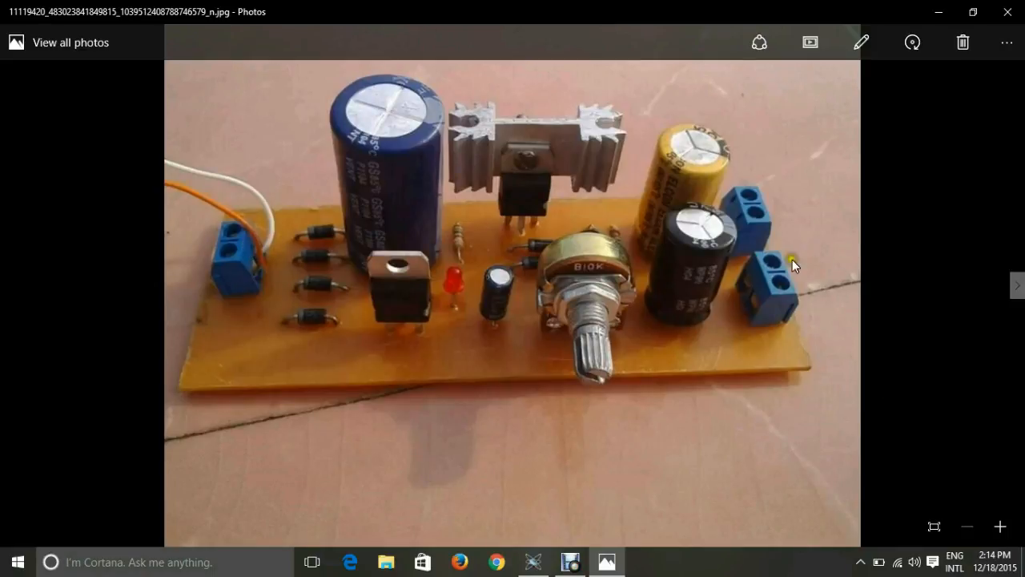
{"action": "left_click", "coordinate": [534, 561]}
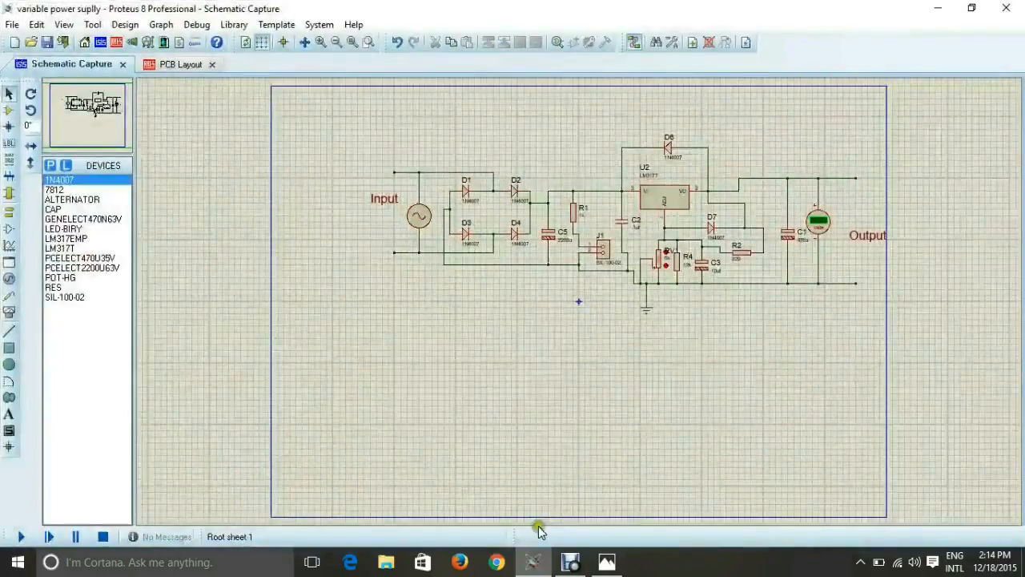
- Delete the alternator and its remaining connection wires between the two input lines of the bridge rectifier
{"action": "right_click", "coordinate": [408, 227]}
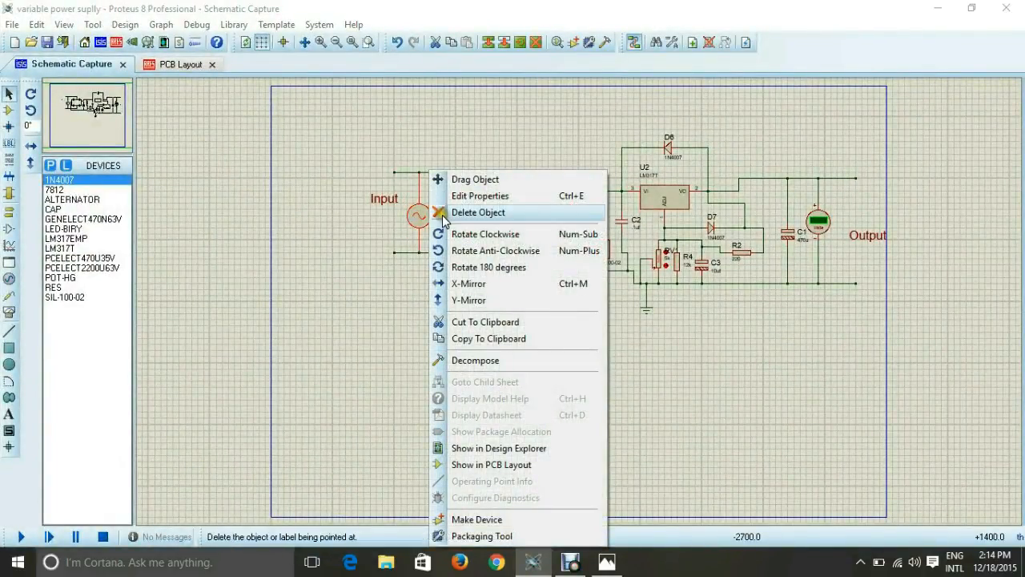
{"action": "left_click", "coordinate": [440, 212]}
{"action": "right_click", "coordinate": [419, 172]}
{"action": "left_click", "coordinate": [412, 223]}
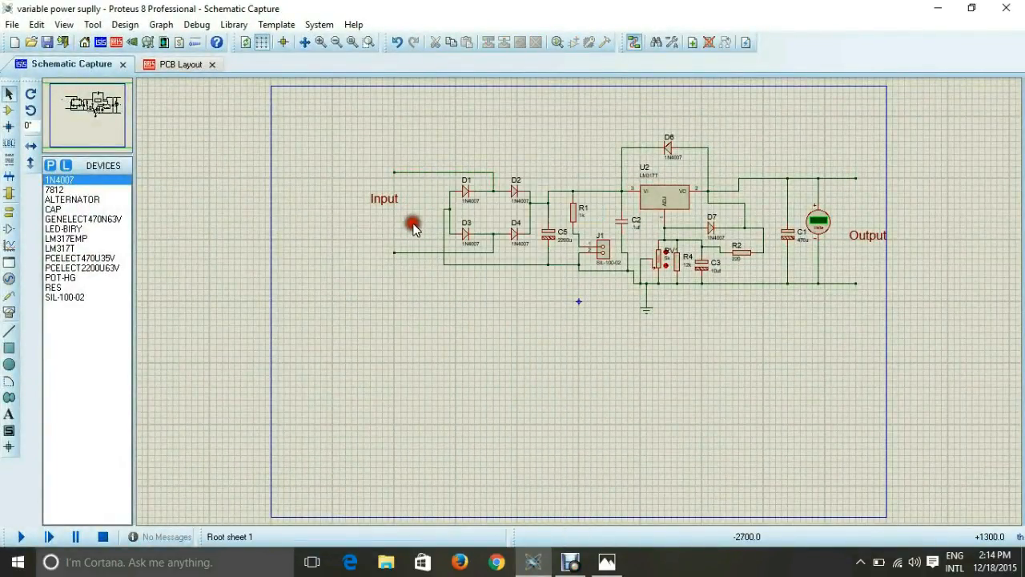
- Find the TBLOCK-I2 terminal block with the keyword "termin" under Connectors, Terminal Blocks, and add it to the device list
{"action": "left_click", "coordinate": [50, 165]}
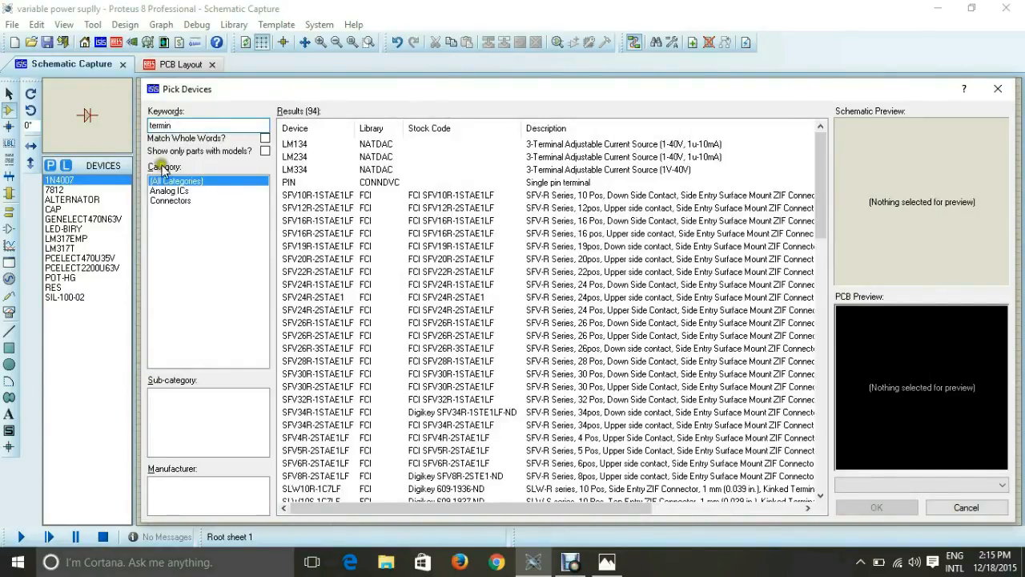
{"action": "left_click", "coordinate": [189, 201]}
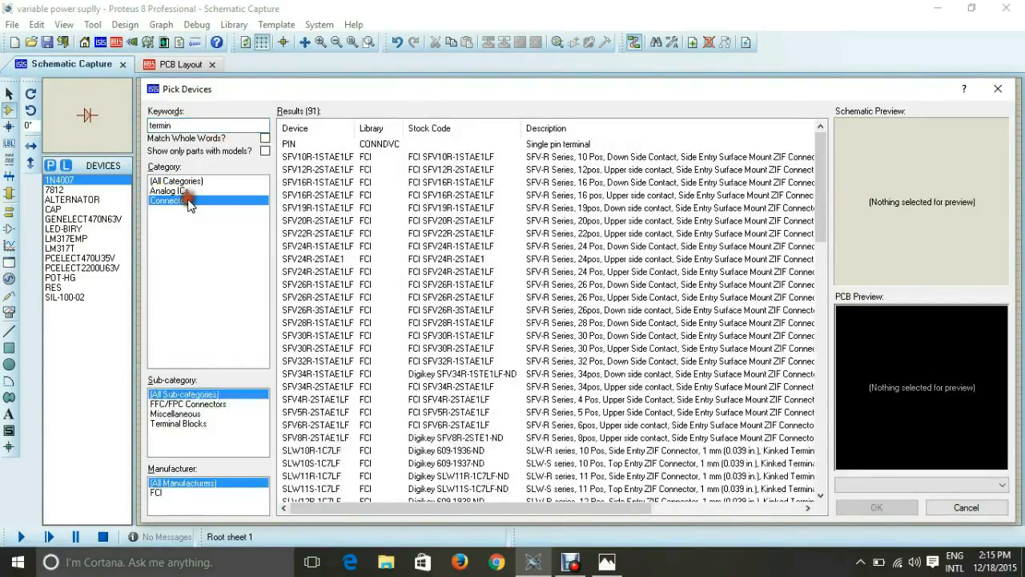
{"action": "left_click", "coordinate": [181, 423]}
{"action": "left_click", "coordinate": [422, 169]}
{"action": "left_click", "coordinate": [422, 157]}
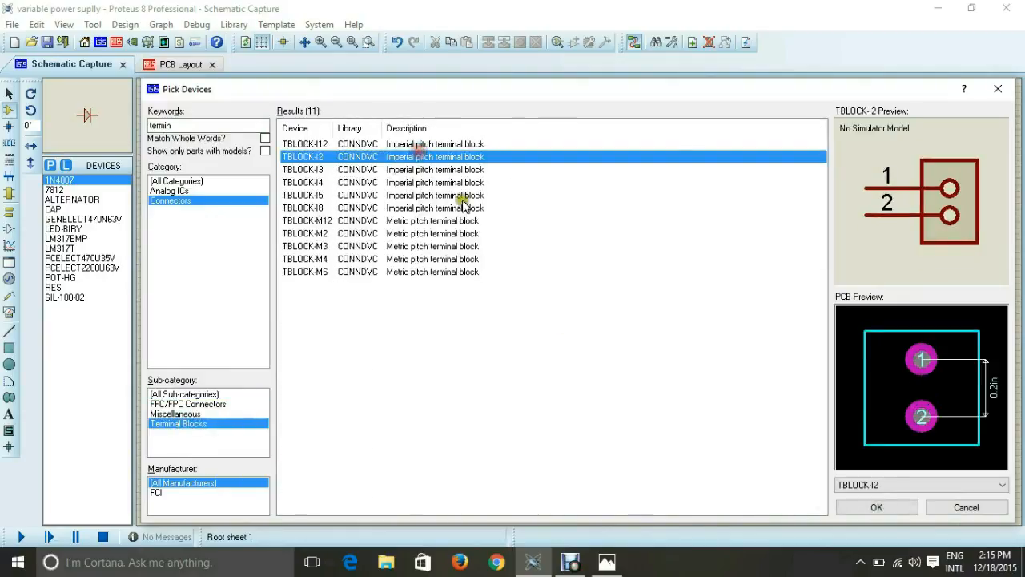
{"action": "left_click", "coordinate": [876, 510]}
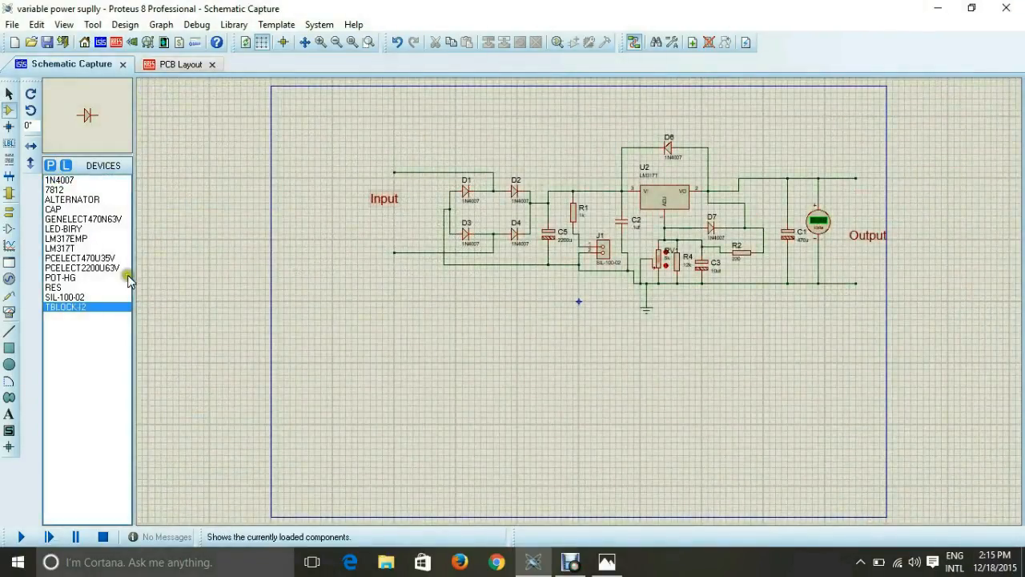
- Place a TBLOCK-I2 terminal block rotated 180 degrees on the schematic, left of the Input label
{"action": "left_click", "coordinate": [86, 297]}
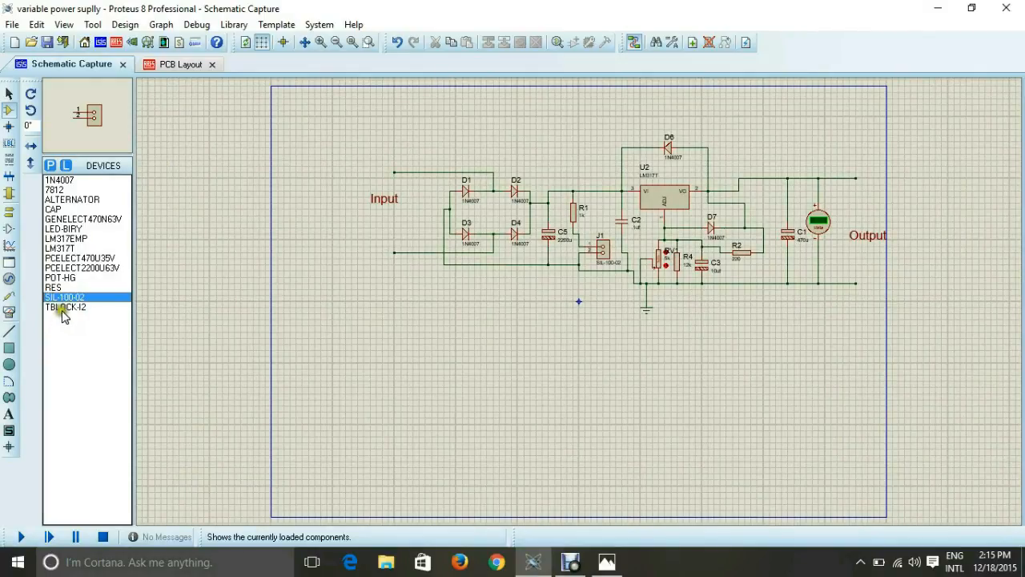
{"action": "left_click", "coordinate": [63, 309]}
{"action": "left_click", "coordinate": [30, 93]}
{"action": "left_click", "coordinate": [30, 92]}
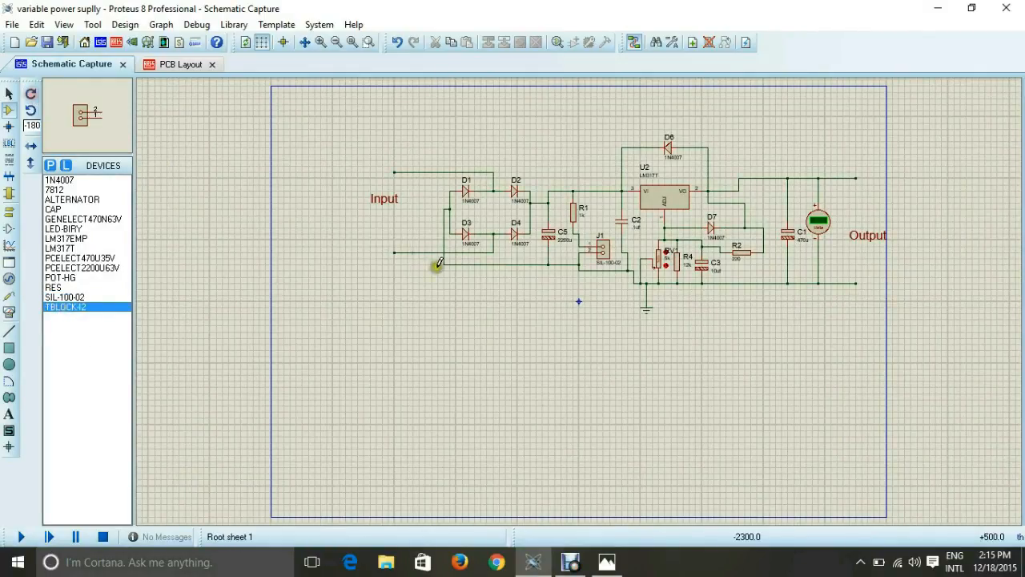
{"action": "left_click", "coordinate": [320, 187]}
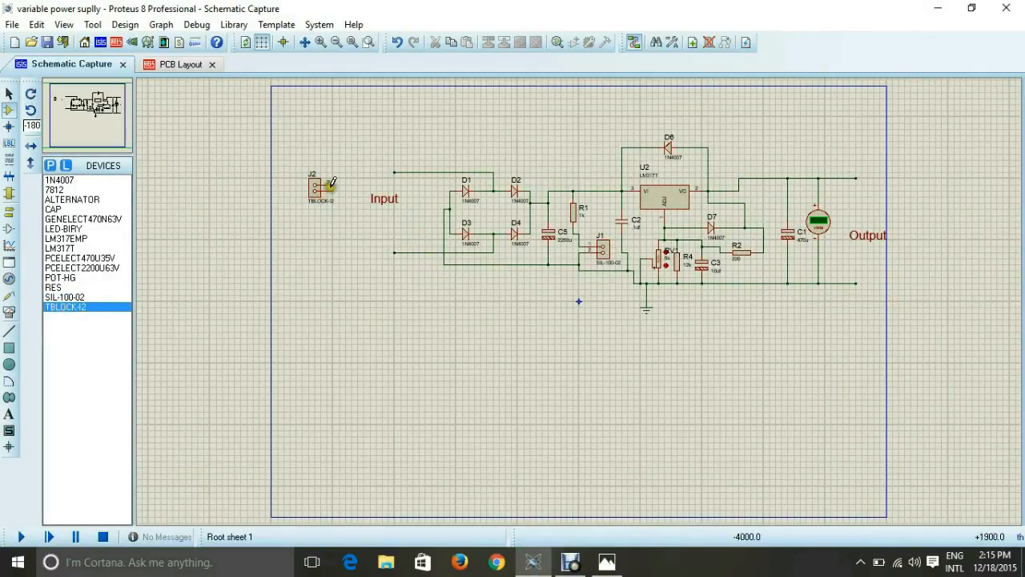
- Wire pin 2 of the input terminal block to the upper input line and pin 1 to the lower input line
{"action": "left_click", "coordinate": [330, 184]}
{"action": "left_click", "coordinate": [393, 172]}
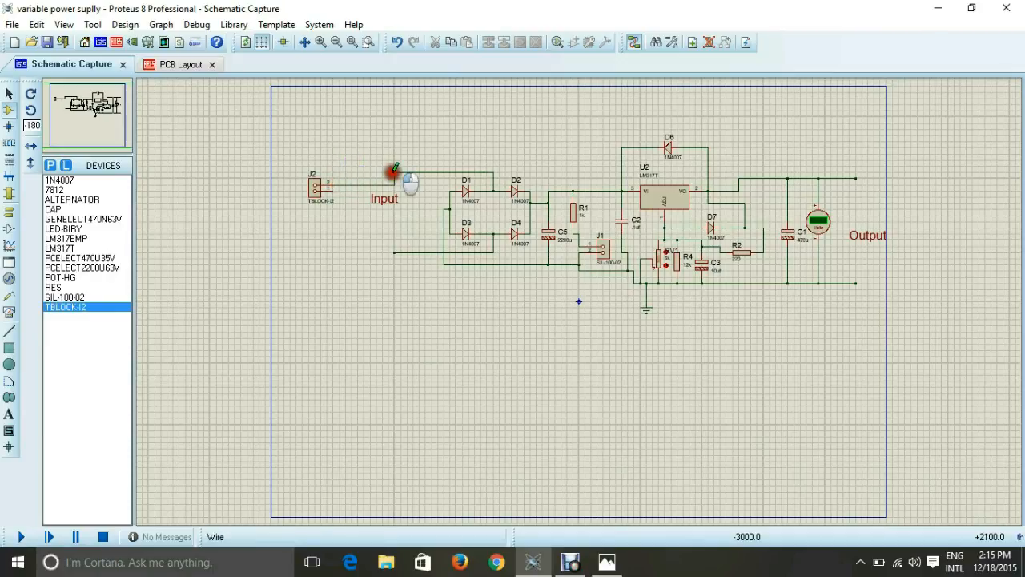
{"action": "left_click", "coordinate": [330, 190]}
{"action": "left_click", "coordinate": [358, 255]}
{"action": "left_click", "coordinate": [395, 253]}
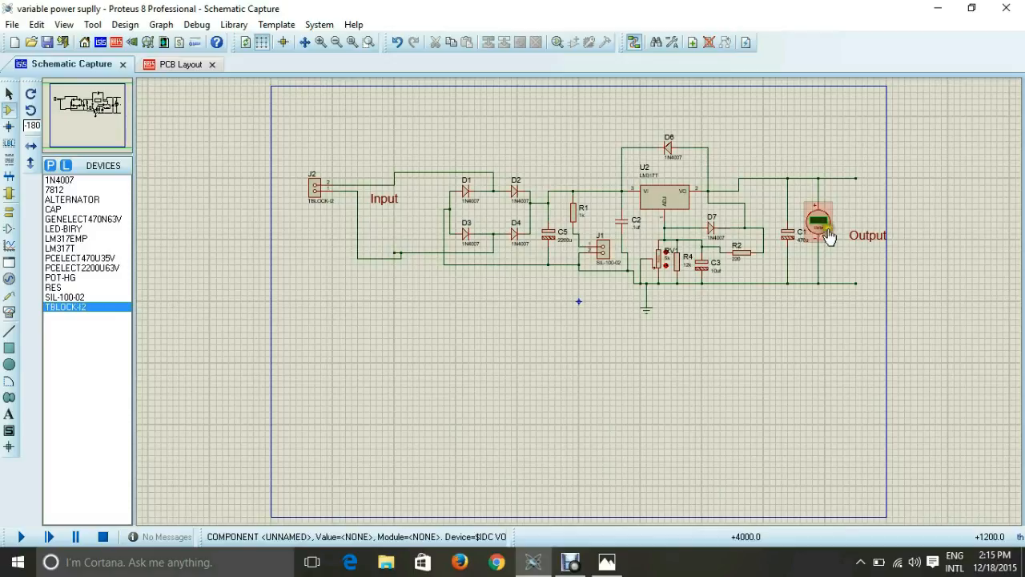
- Delete the DC voltmeter at the output and place an unrotated TBLOCK-I2 terminal block right of the Output label
{"action": "right_click", "coordinate": [823, 232]}
{"action": "left_click", "coordinate": [860, 213]}
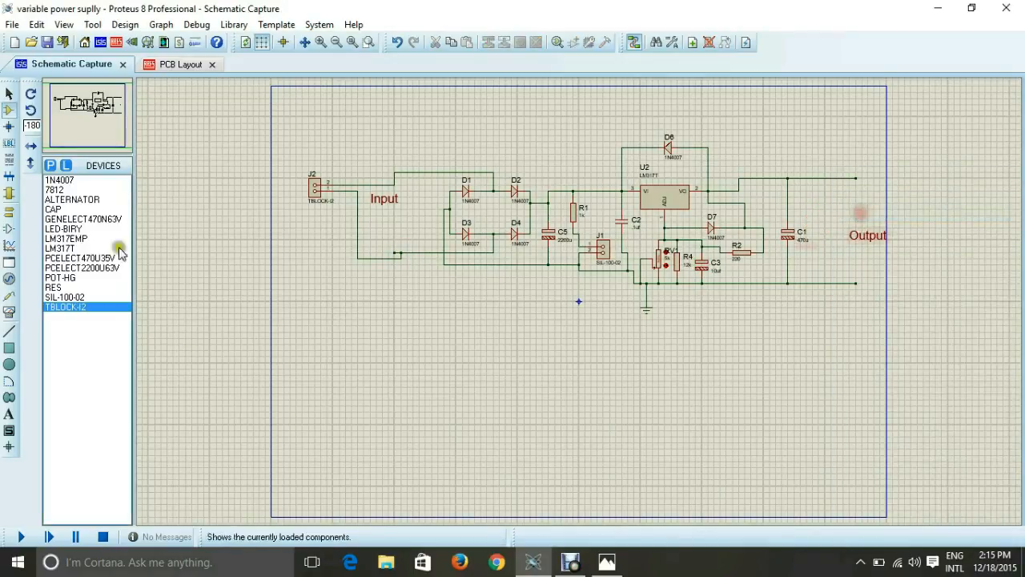
{"action": "left_click", "coordinate": [94, 309]}
{"action": "left_click", "coordinate": [30, 95]}
{"action": "left_click", "coordinate": [30, 94]}
{"action": "left_click", "coordinate": [914, 196]}
- Wire pin 2 of the output terminal block to the lower output line and pin 1 to the upper output line
{"action": "left_click", "coordinate": [898, 207]}
{"action": "left_click", "coordinate": [893, 282]}
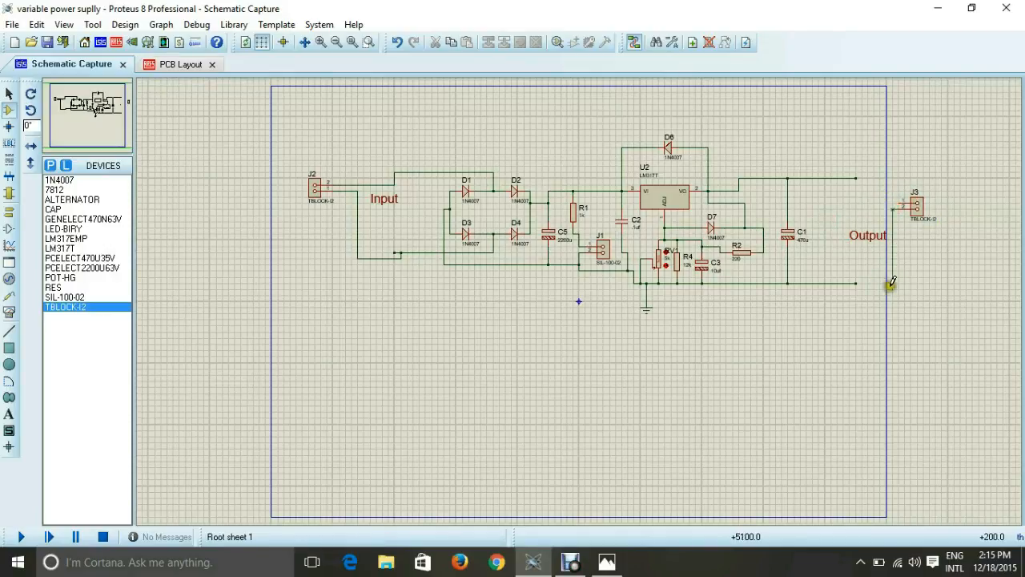
{"action": "left_click", "coordinate": [851, 280]}
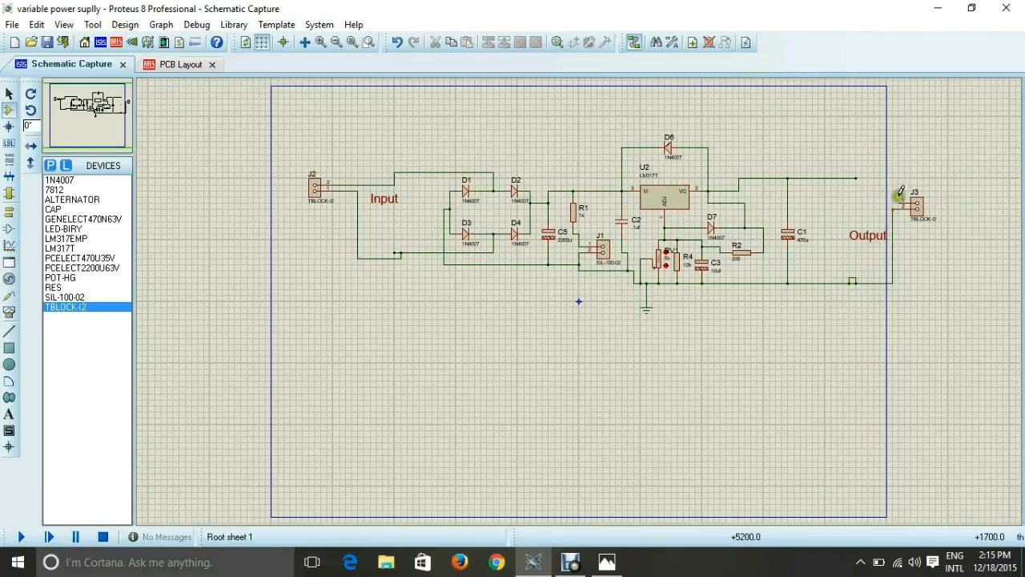
{"action": "left_click", "coordinate": [891, 176]}
{"action": "left_click", "coordinate": [854, 177]}
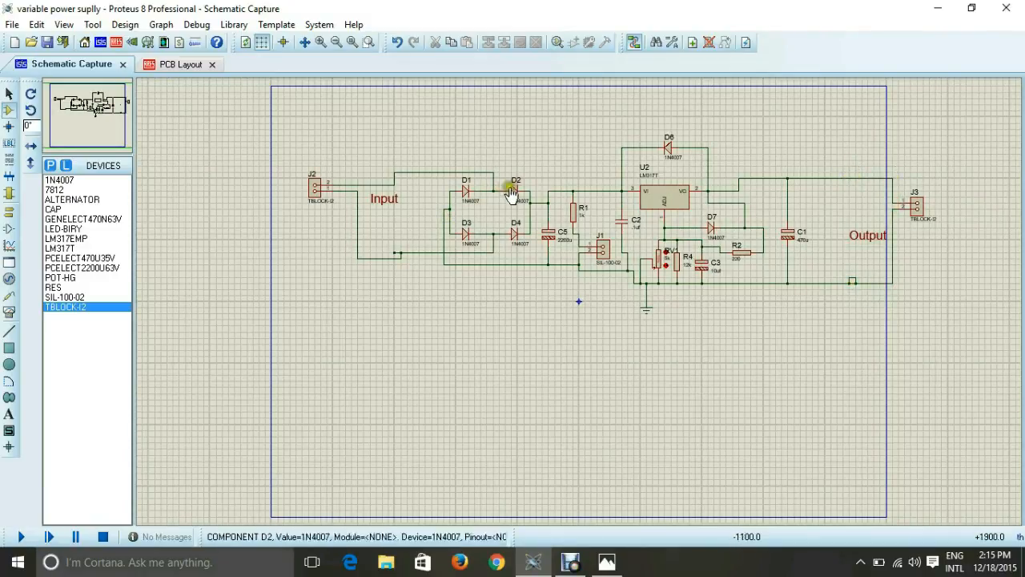
- Examine the two-pin connector J1 and its wiring to R1 and the ground line in the schematic
{"action": "scroll", "coordinate": [602, 246], "scroll_direction": "up", "scroll_amount": 2}
{"action": "scroll", "coordinate": [579, 311], "scroll_direction": "up", "scroll_amount": 1}
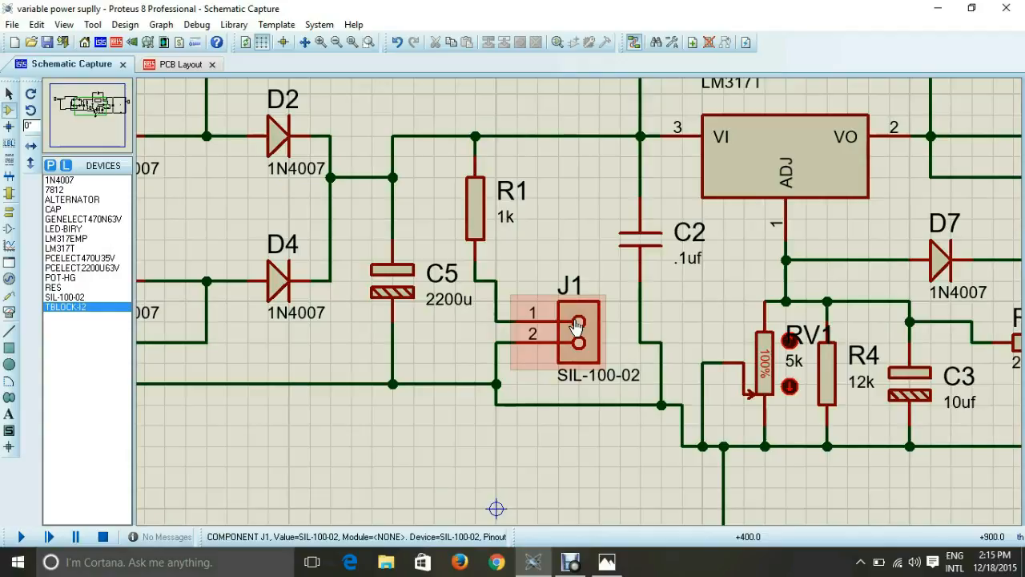
{"action": "scroll", "coordinate": [578, 324], "scroll_direction": "down", "scroll_amount": 1}
{"action": "scroll", "coordinate": [577, 324], "scroll_direction": "up", "scroll_amount": 1}
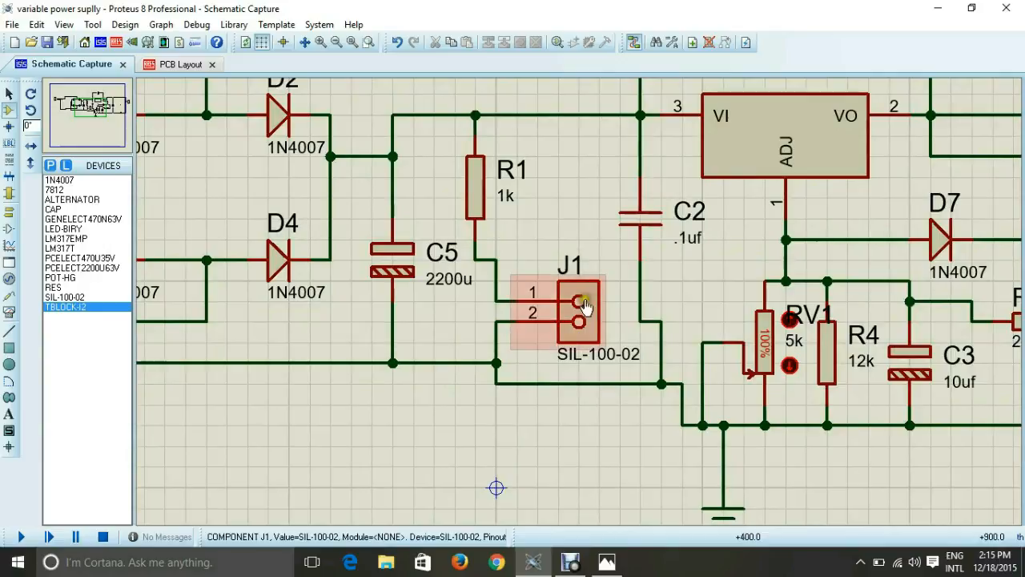
{"action": "scroll", "coordinate": [577, 302], "scroll_direction": "down", "scroll_amount": 1}
{"action": "scroll", "coordinate": [578, 300], "scroll_direction": "up", "scroll_amount": 1}
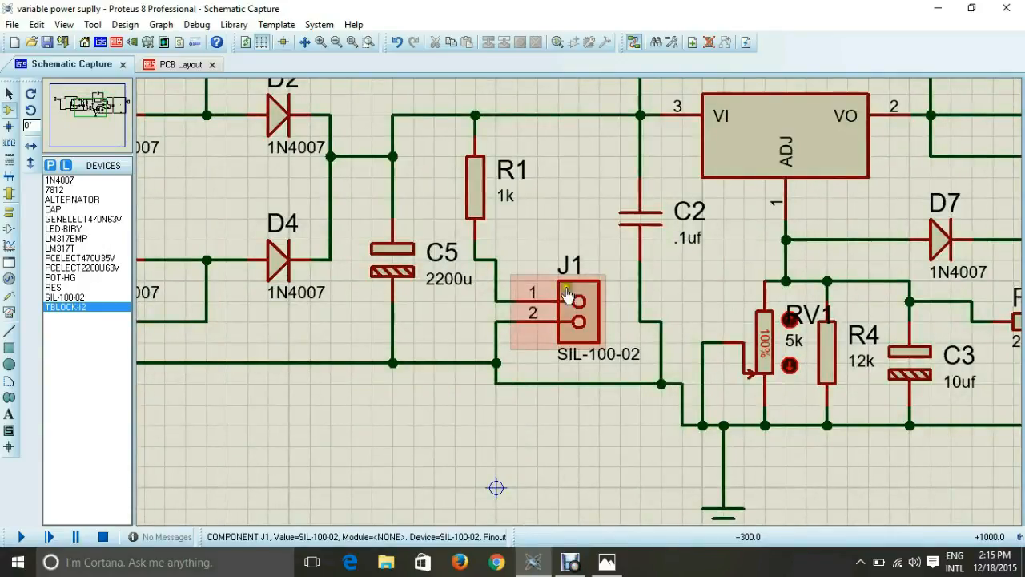
{"action": "scroll", "coordinate": [547, 308], "scroll_direction": "down", "scroll_amount": 1}
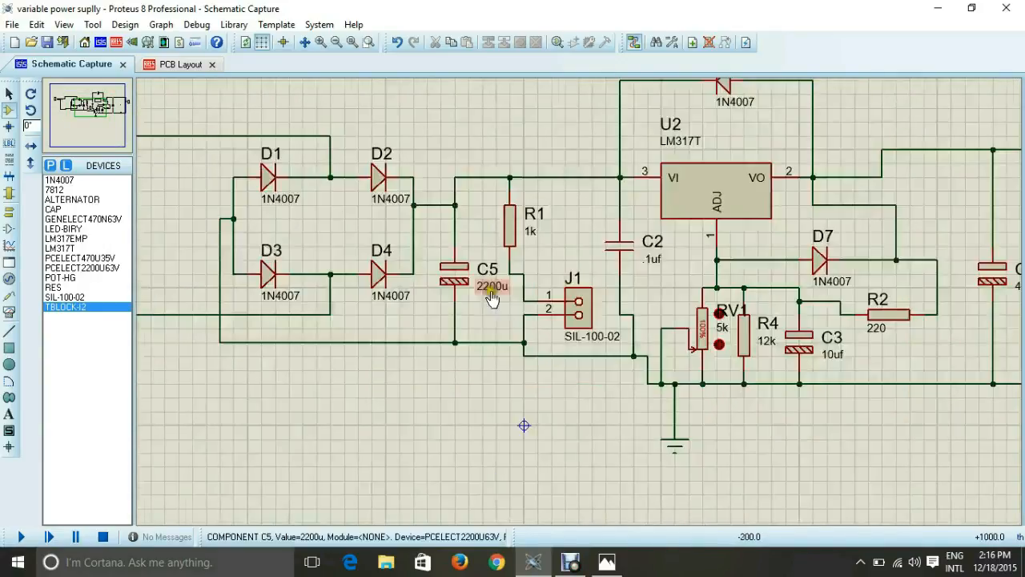
{"action": "scroll", "coordinate": [547, 309], "scroll_direction": "up", "scroll_amount": 1}
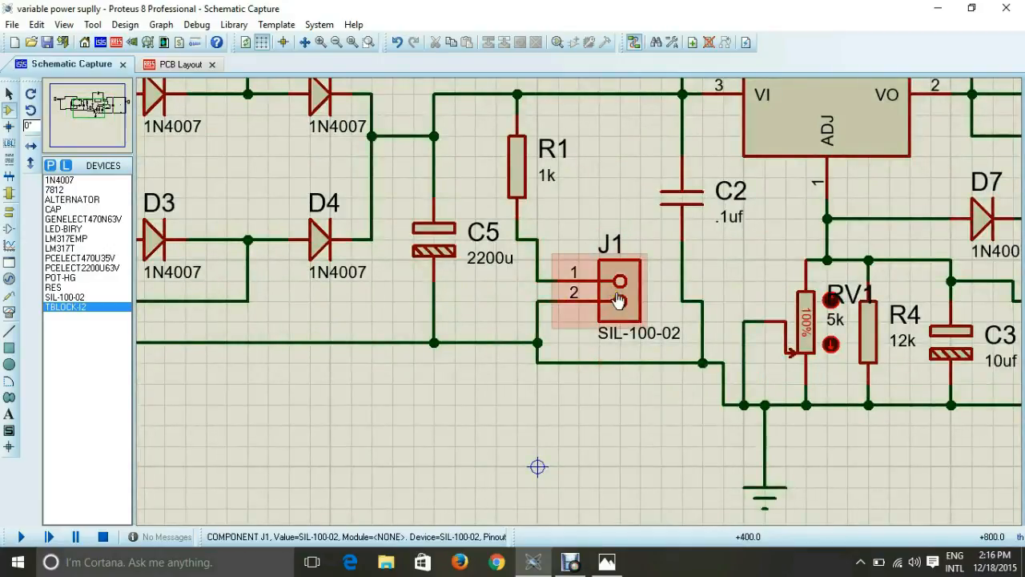
{"action": "scroll", "coordinate": [616, 301], "scroll_direction": "down", "scroll_amount": 3}
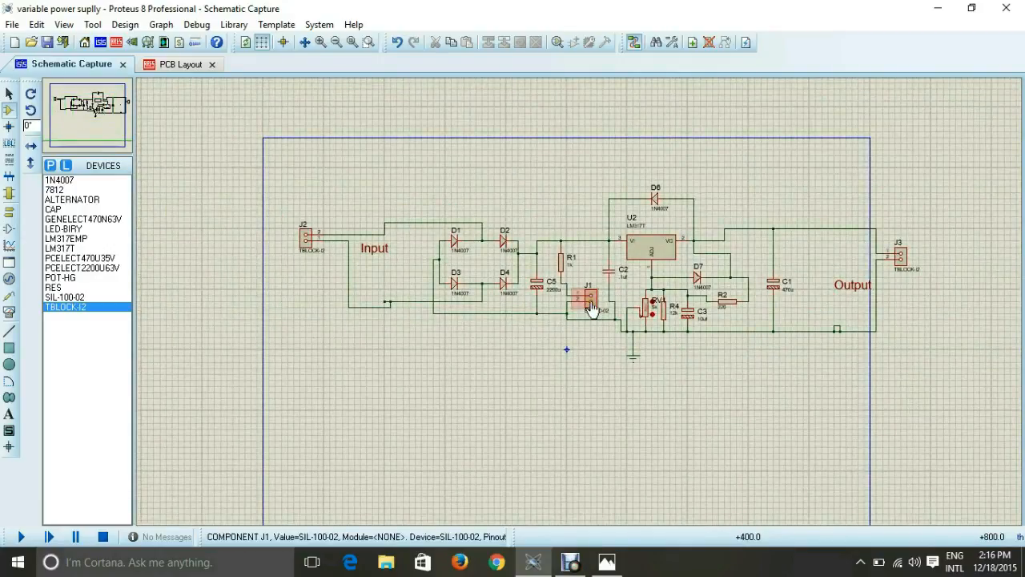
- Open the PCB layout in component placement mode and place diode D1 horizontally in the upper left area of the board
{"action": "left_click", "coordinate": [176, 69]}
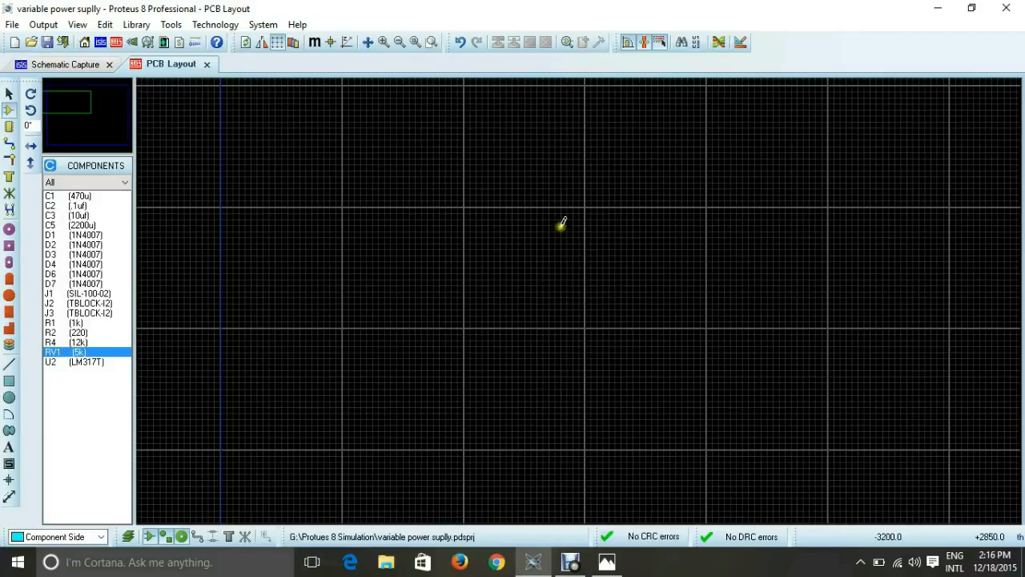
{"action": "left_click", "coordinate": [54, 64]}
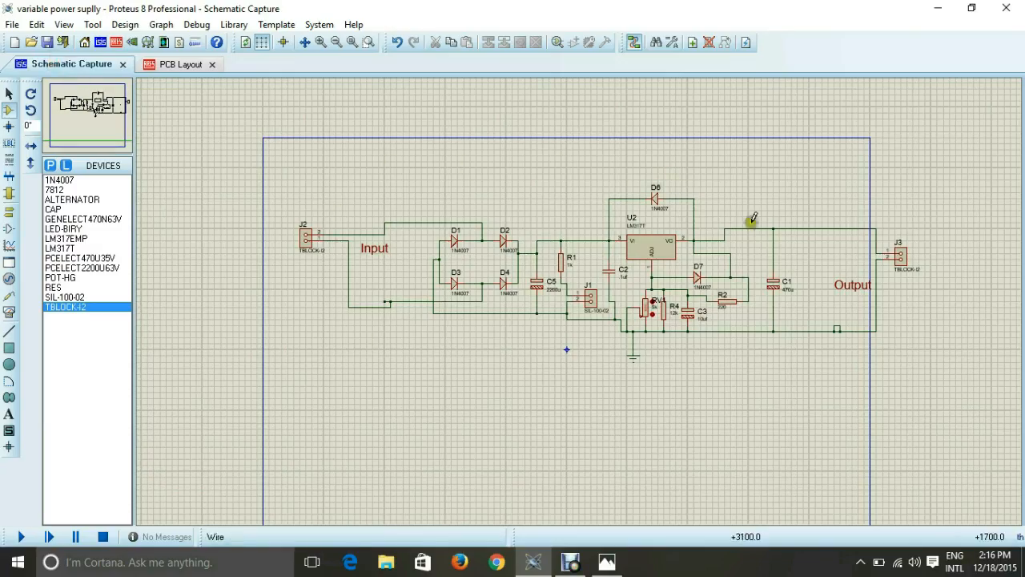
{"action": "left_click", "coordinate": [172, 66]}
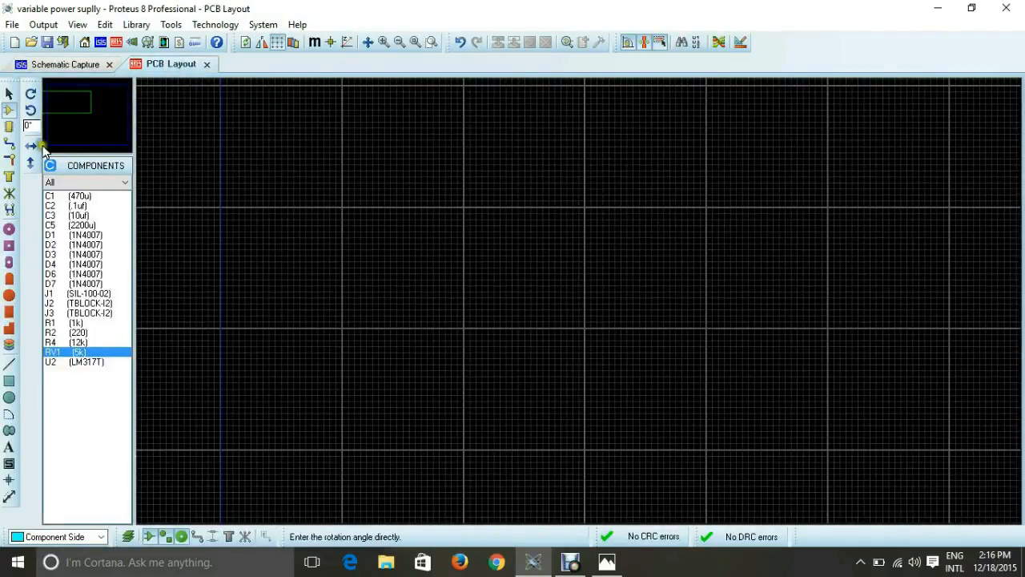
{"action": "left_click", "coordinate": [11, 111]}
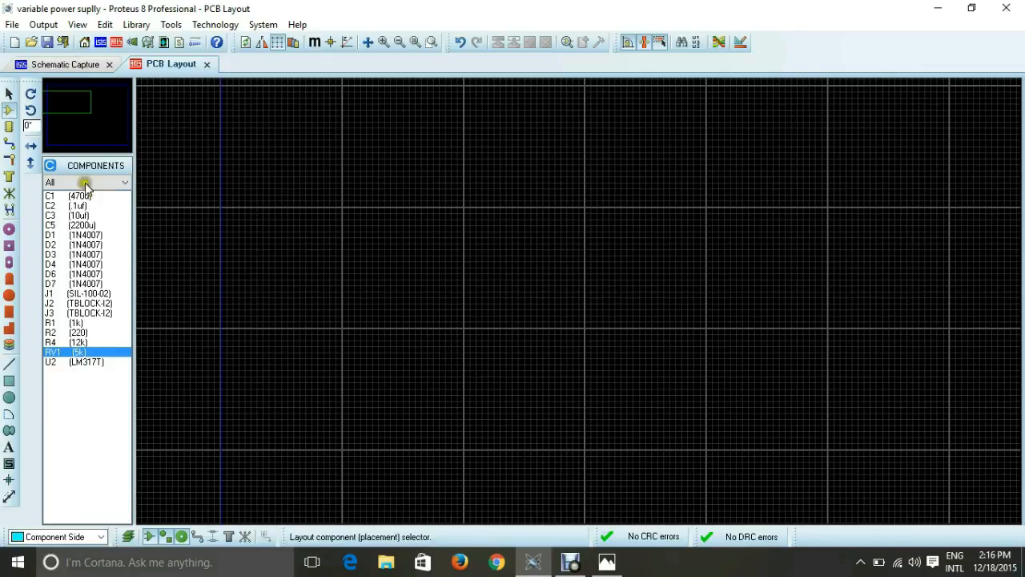
{"action": "left_click", "coordinate": [83, 234]}
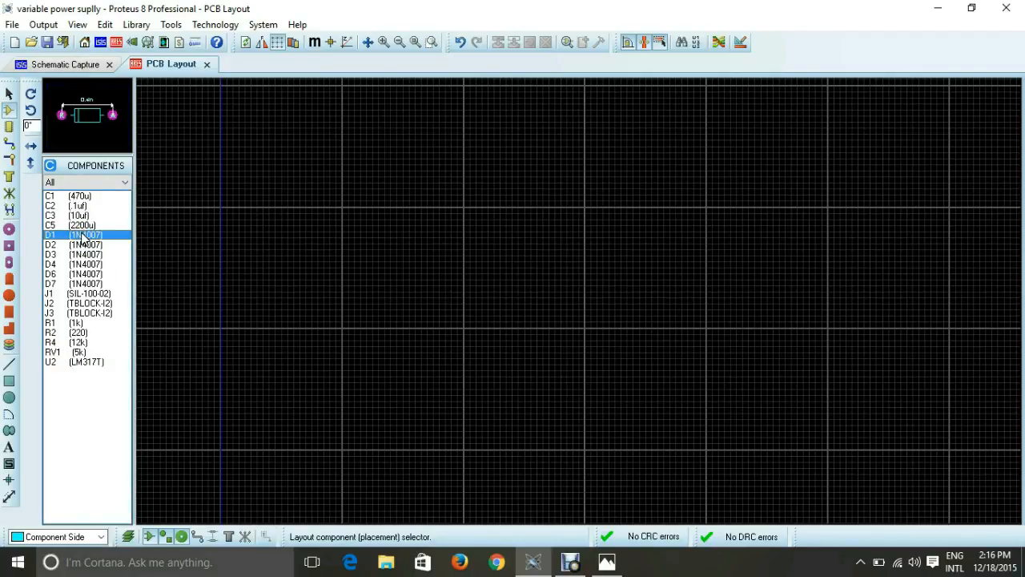
{"action": "left_click", "coordinate": [561, 231]}
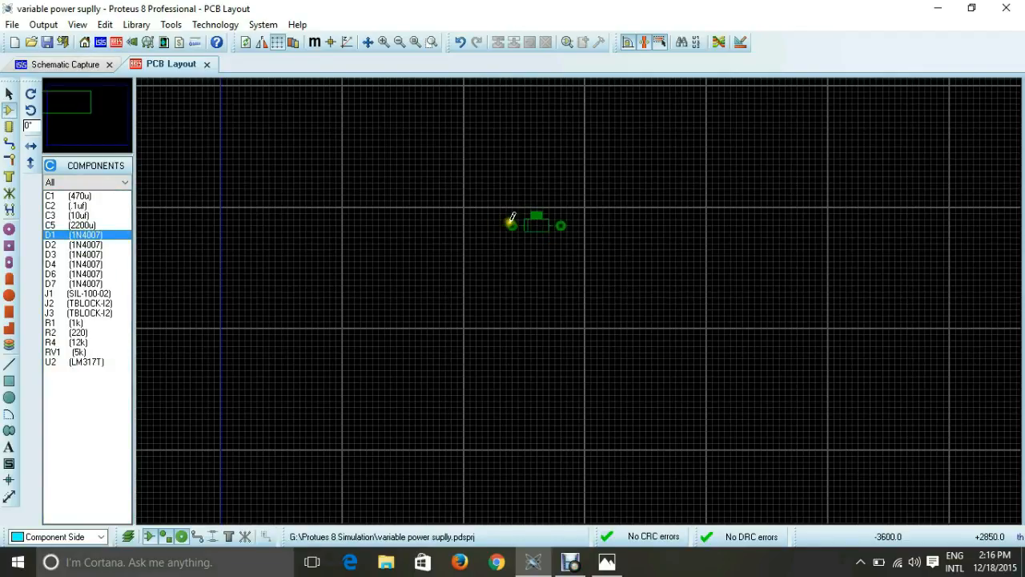
{"action": "left_click", "coordinate": [511, 223]}
- Place diodes D2, D3 and D4 in a column directly below D1, spaced about 200 th apart with their pads aligned
{"action": "left_click", "coordinate": [96, 235]}
{"action": "left_click", "coordinate": [564, 268]}
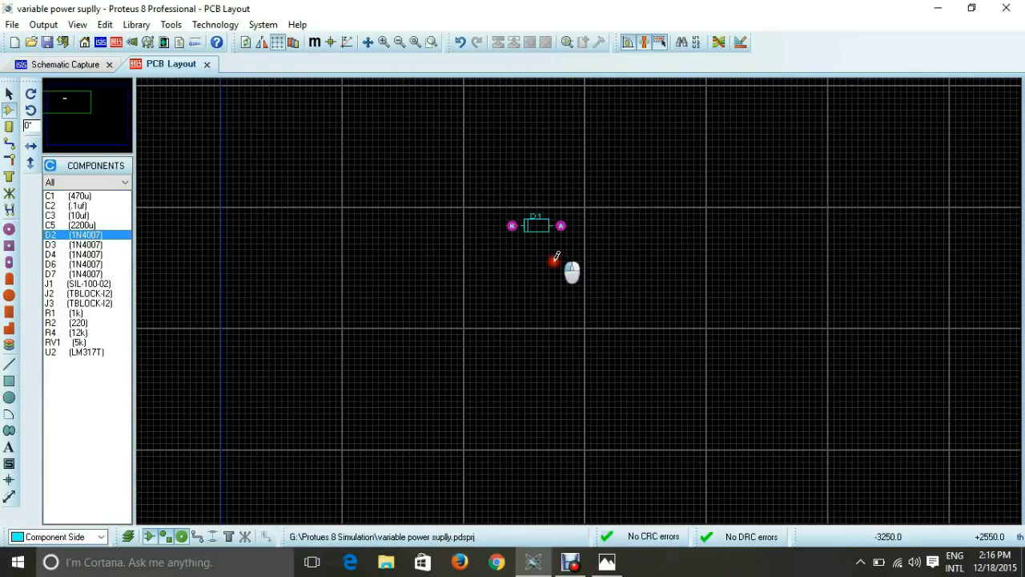
{"action": "left_click", "coordinate": [512, 249]}
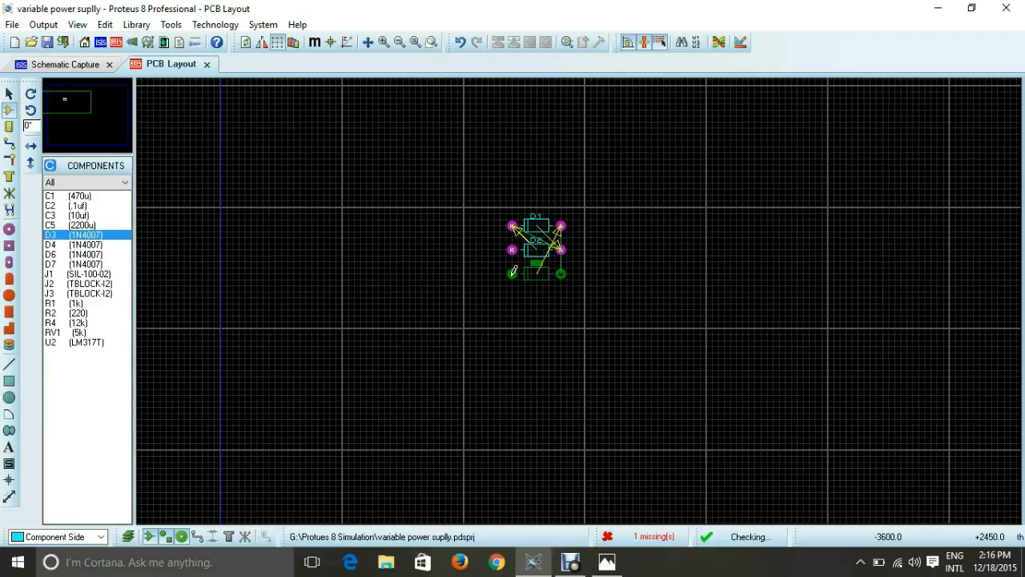
{"action": "left_click", "coordinate": [513, 272]}
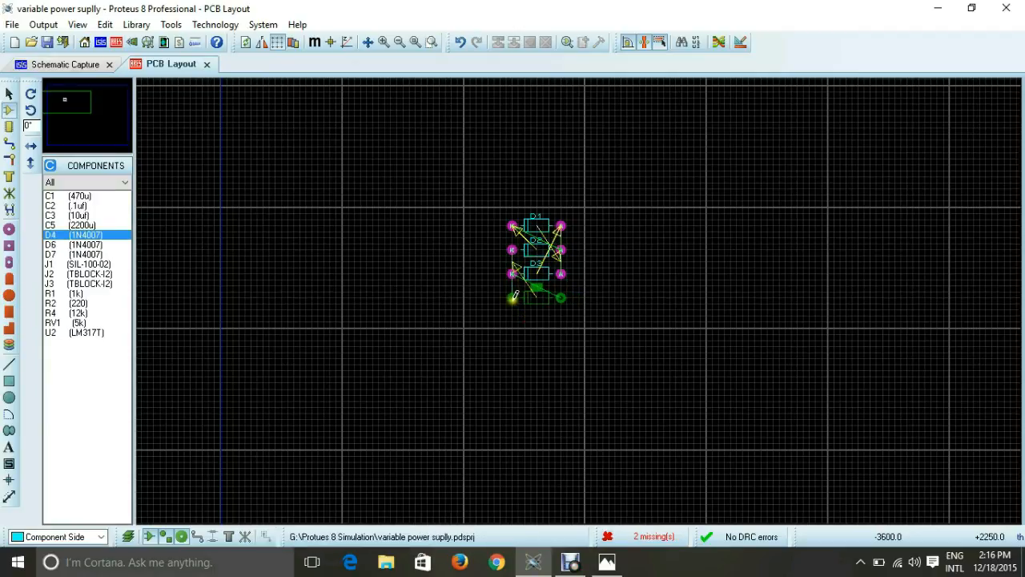
{"action": "left_click", "coordinate": [513, 297]}
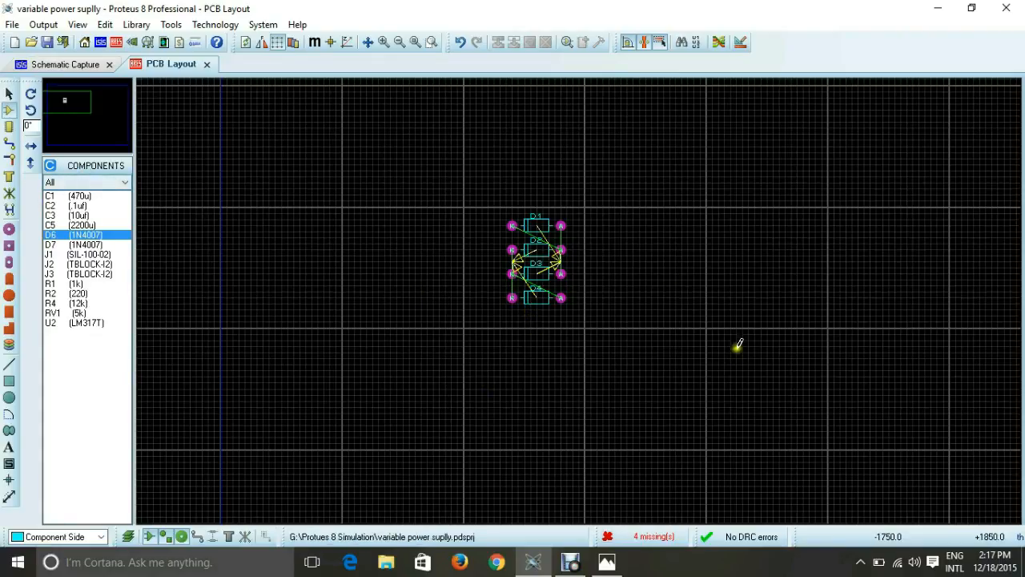
- Check the input wiring in the schematic and place terminal block J2 on the PCB just left of the diode column, rotated to -270°
{"action": "left_click", "coordinate": [67, 64]}
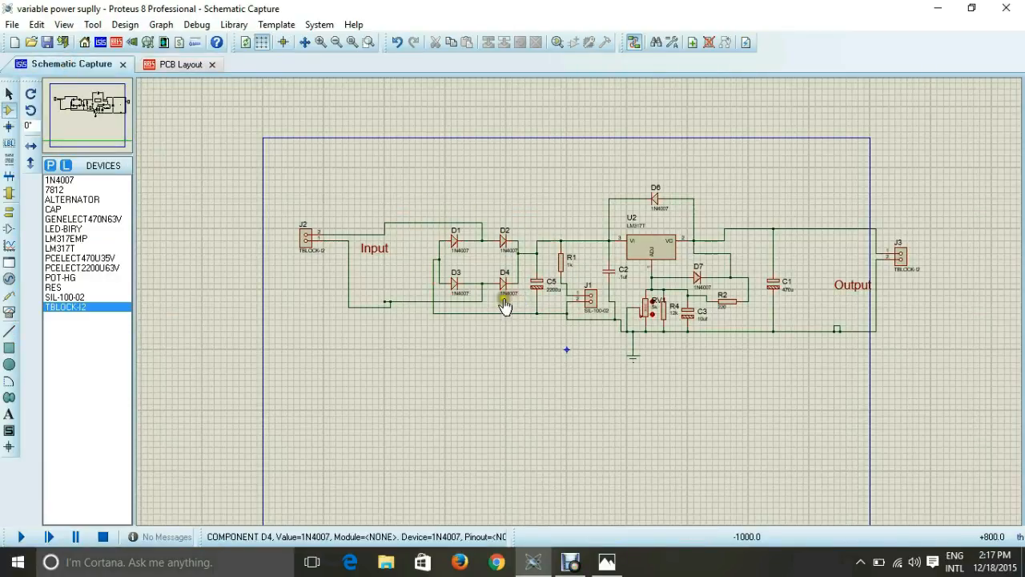
{"action": "scroll", "coordinate": [549, 287], "scroll_direction": "up", "scroll_amount": 4}
{"action": "scroll", "coordinate": [549, 287], "scroll_direction": "down", "scroll_amount": 2}
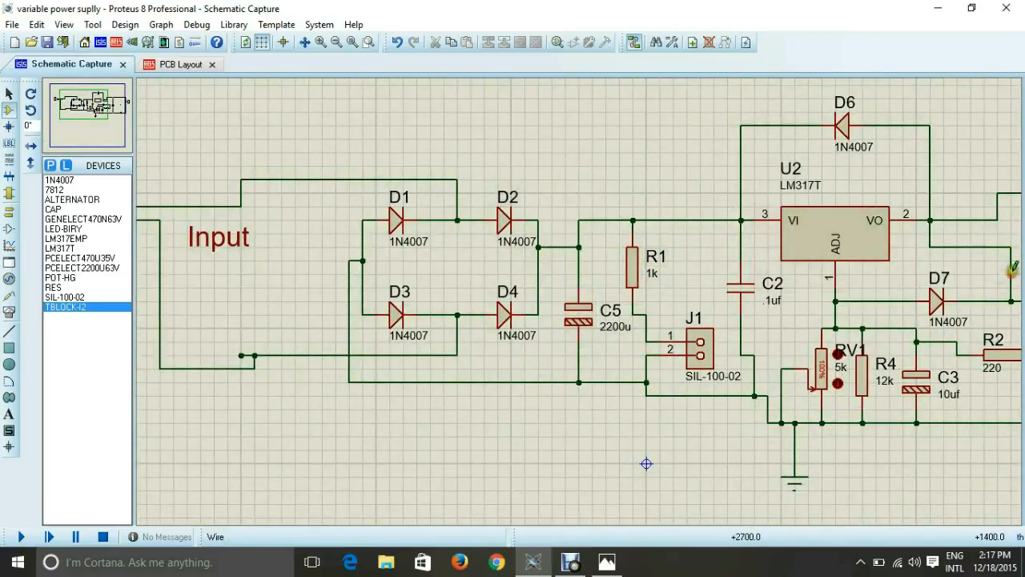
{"action": "scroll", "coordinate": [295, 293], "scroll_direction": "down", "scroll_amount": 3}
{"action": "scroll", "coordinate": [295, 293], "scroll_direction": "up", "scroll_amount": 2}
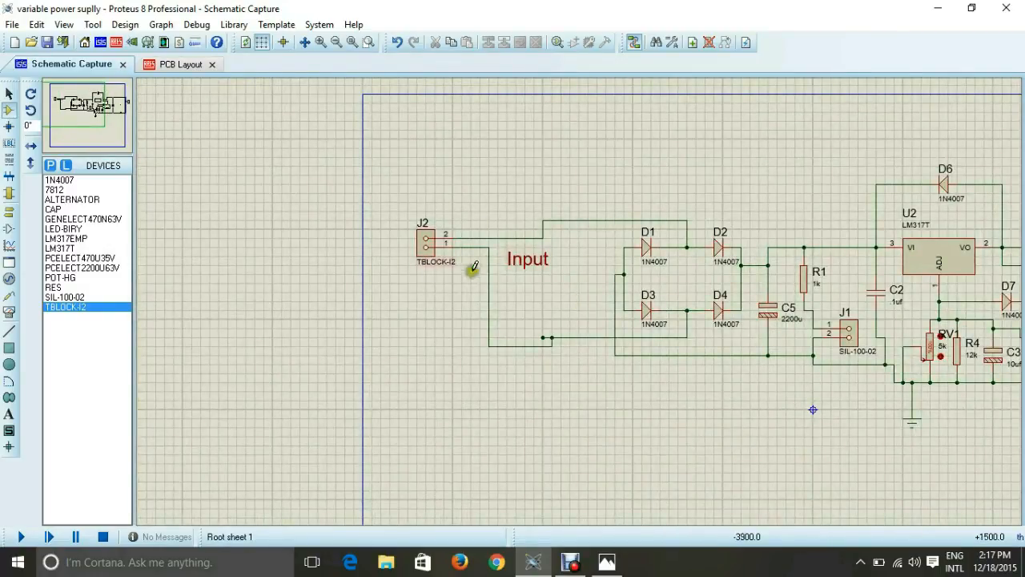
{"action": "left_click", "coordinate": [169, 65]}
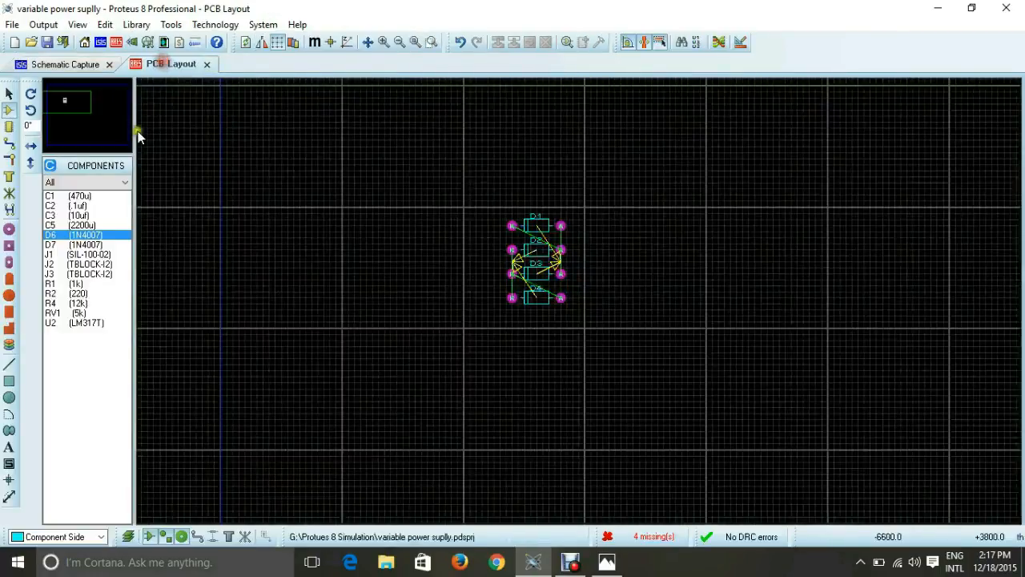
{"action": "left_click", "coordinate": [90, 274]}
{"action": "left_click", "coordinate": [88, 264]}
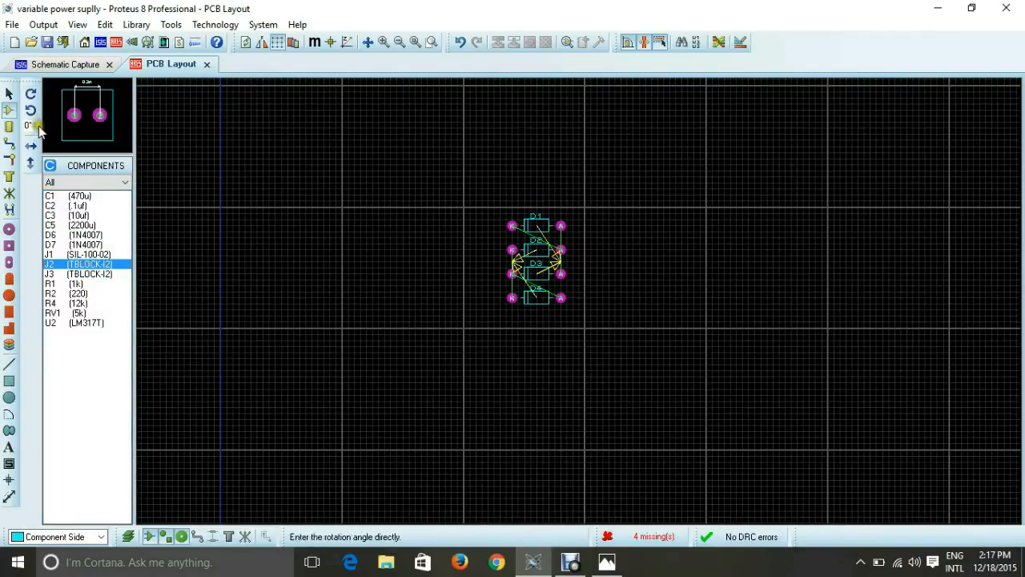
{"action": "left_click", "coordinate": [30, 94]}
{"action": "left_click", "coordinate": [30, 95]}
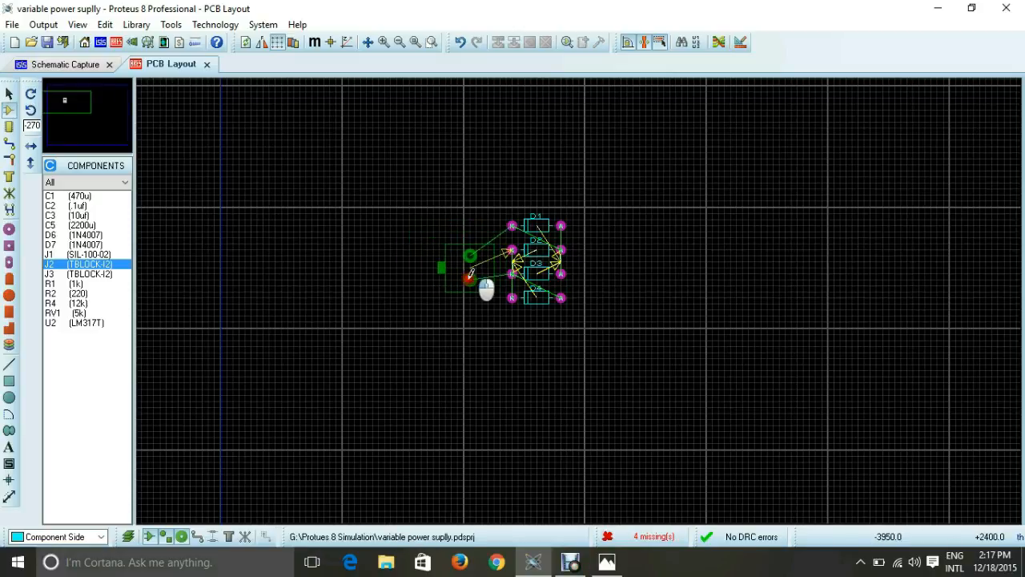
{"action": "left_click", "coordinate": [473, 280]}
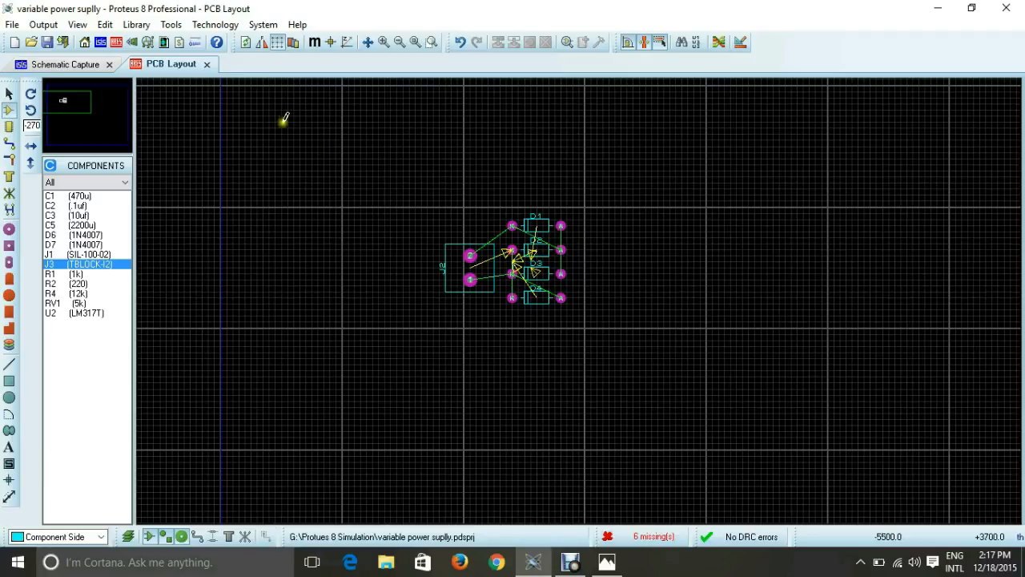
- Inspect the terminal block and the four diodes in the 3D Visualizer and return to the PCB layout
{"action": "left_click", "coordinate": [134, 44]}
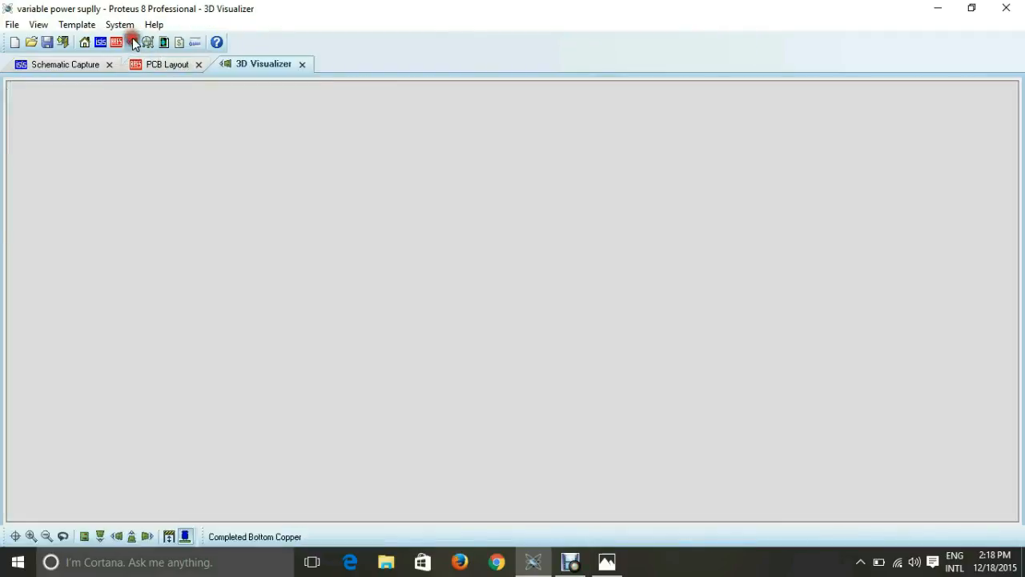
{"action": "left_click_drag", "start_coordinate": [632, 216], "coordinate": [513, 301]}
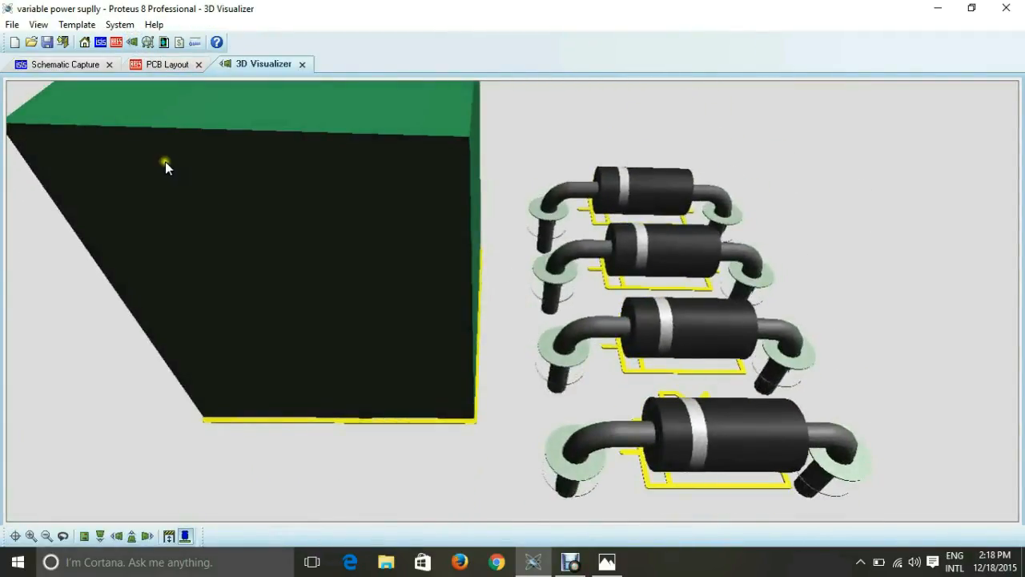
{"action": "left_click", "coordinate": [164, 65]}
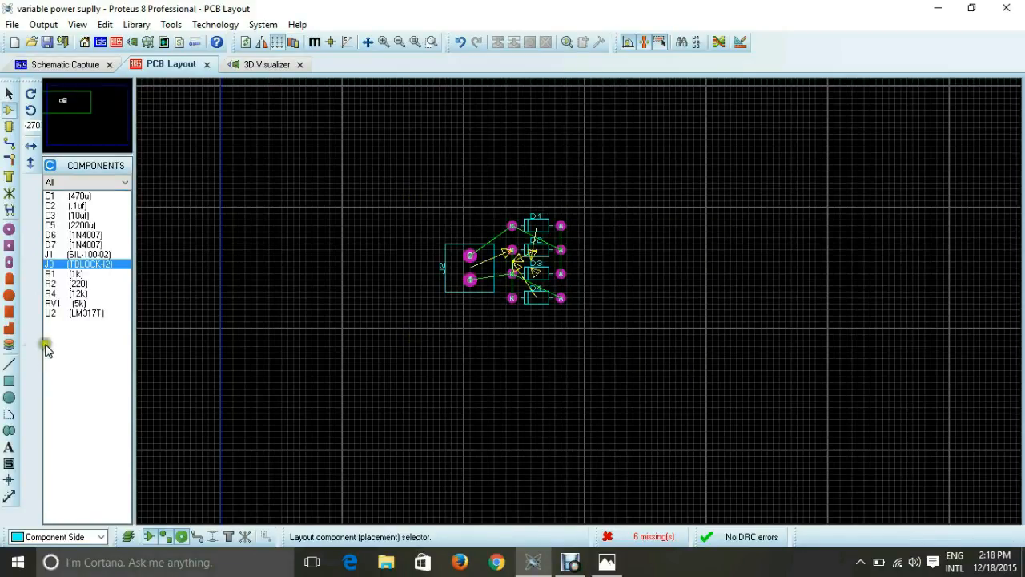
- Draw a Board Edge rectangle about 2400 by 1000 th around J2 and the diodes and check it in 3D
{"action": "left_click", "coordinate": [10, 384]}
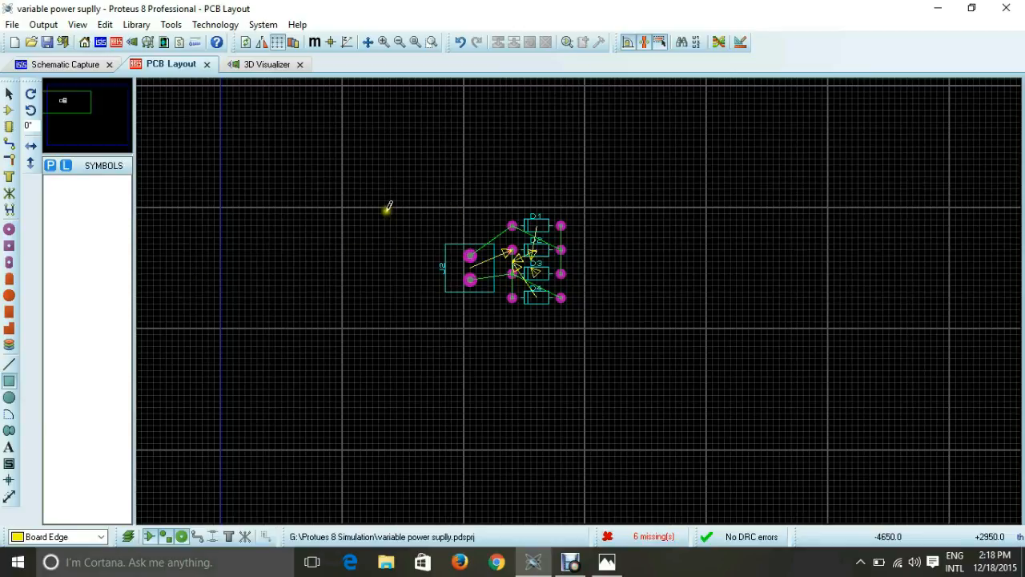
{"action": "left_click_drag", "start_coordinate": [405, 204], "coordinate": [696, 324]}
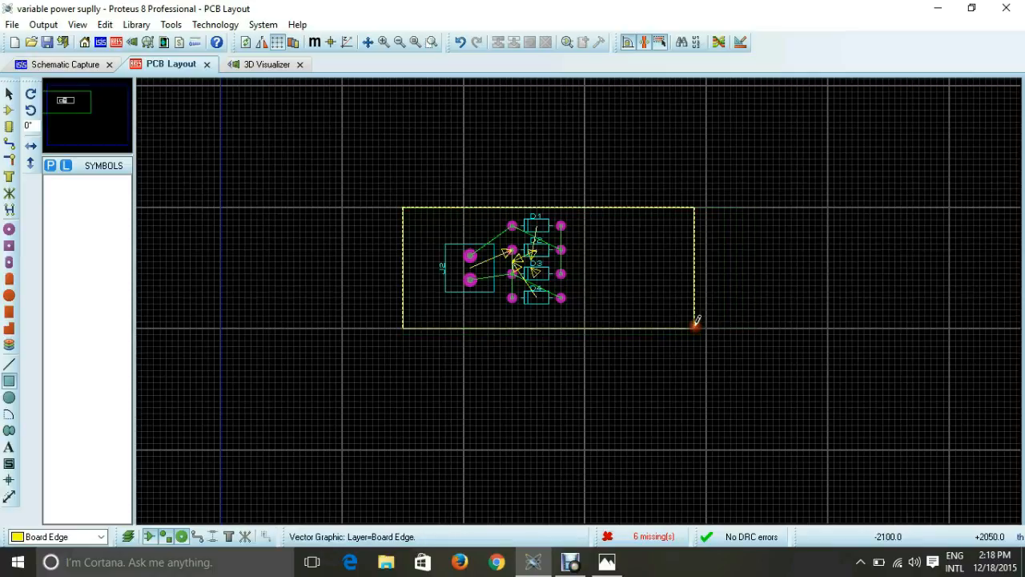
{"action": "left_click", "coordinate": [251, 67]}
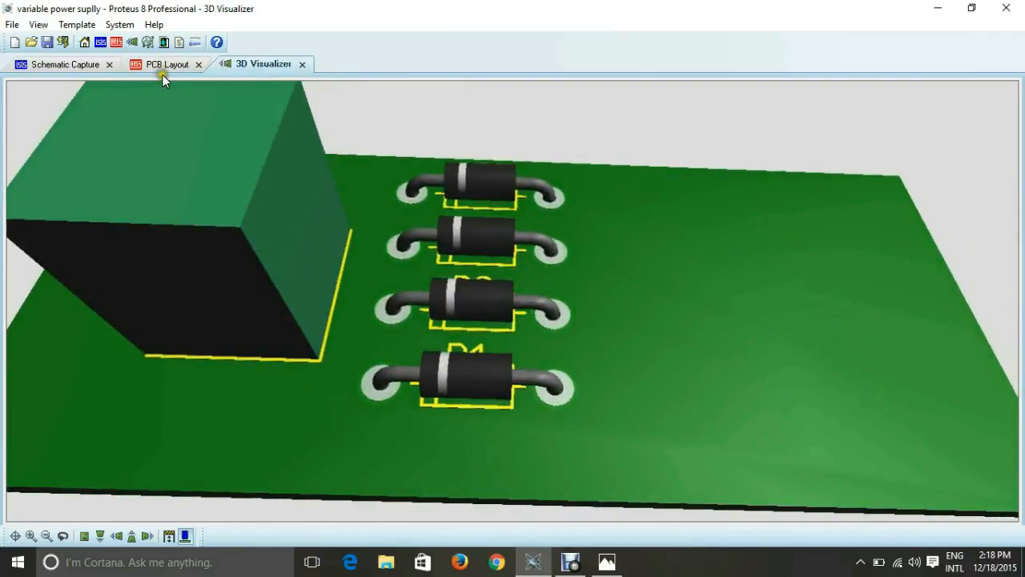
{"action": "left_click", "coordinate": [164, 66]}
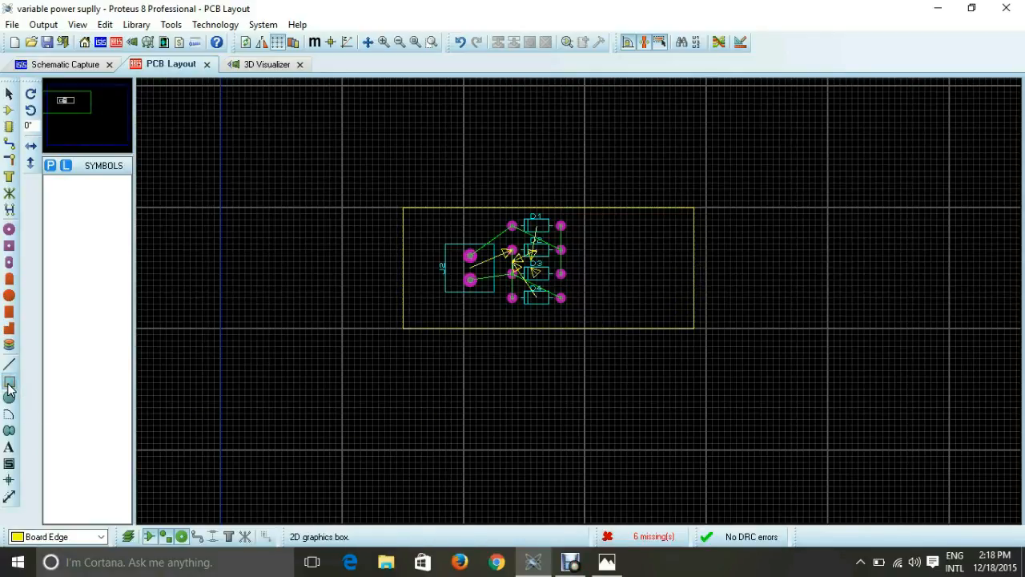
- Examine the available drawing layers and inspect the board with its parts from a lower angle in the 3D Visualizer
{"action": "left_click", "coordinate": [64, 536]}
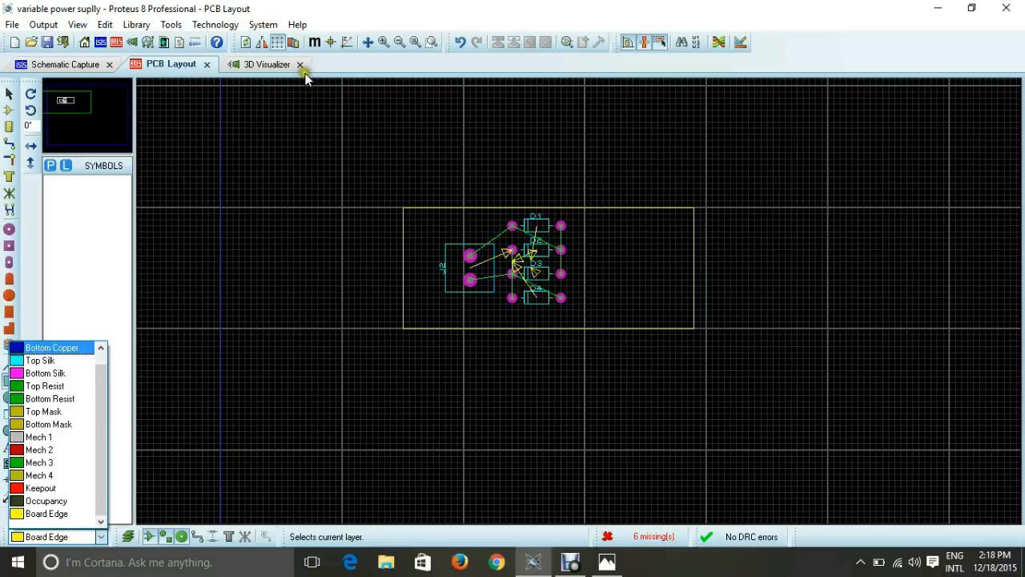
{"action": "left_click", "coordinate": [269, 65]}
{"action": "left_click", "coordinate": [269, 64]}
{"action": "left_click_drag", "start_coordinate": [512, 301], "coordinate": [513, 301]}
{"action": "right_click", "coordinate": [513, 301]}
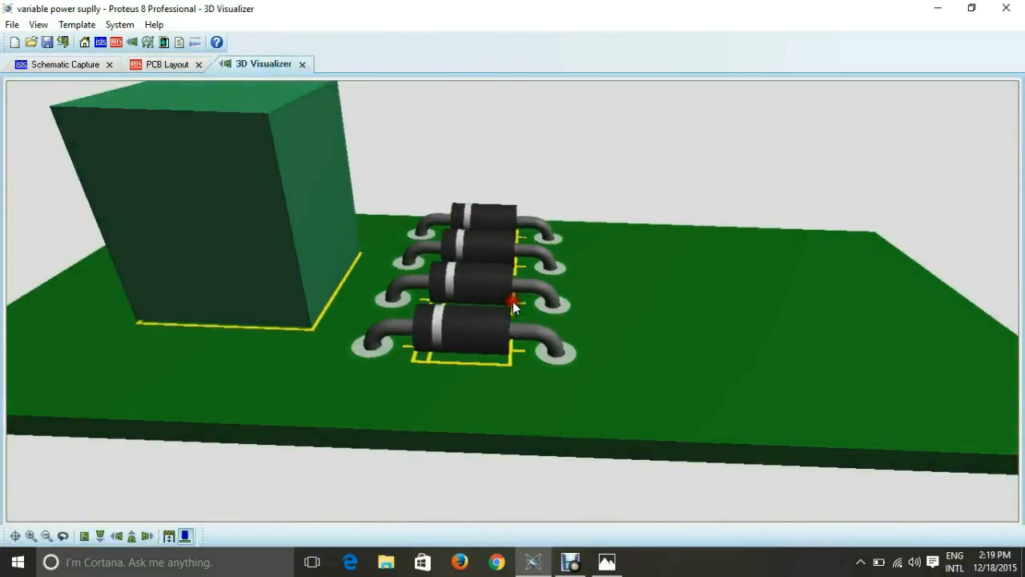
{"action": "left_click", "coordinate": [155, 64]}
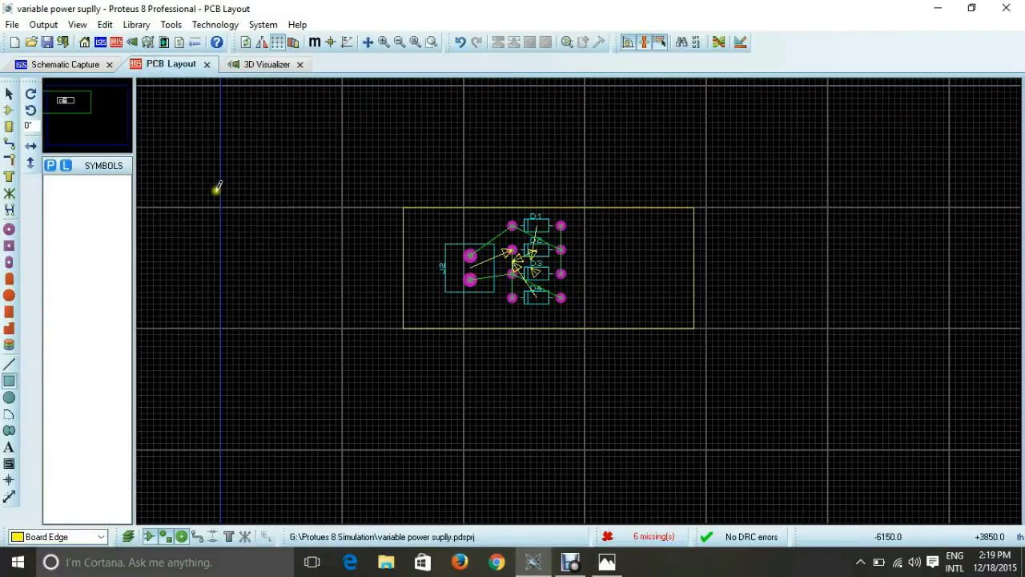
- Delete the Board Edge rectangle around the placed components
{"action": "left_click", "coordinate": [8, 382]}
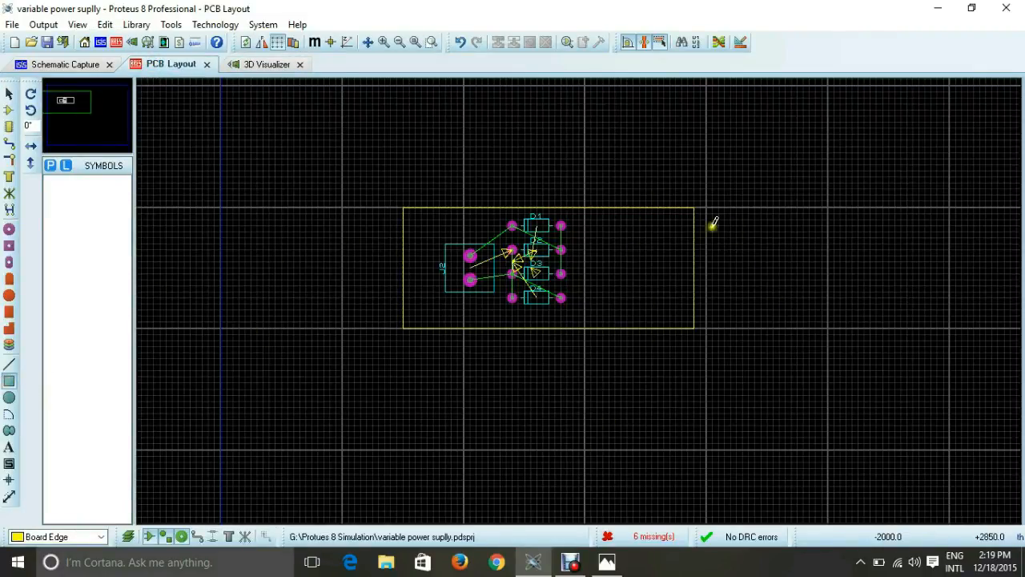
{"action": "right_click", "coordinate": [666, 204]}
{"action": "left_click", "coordinate": [718, 259]}
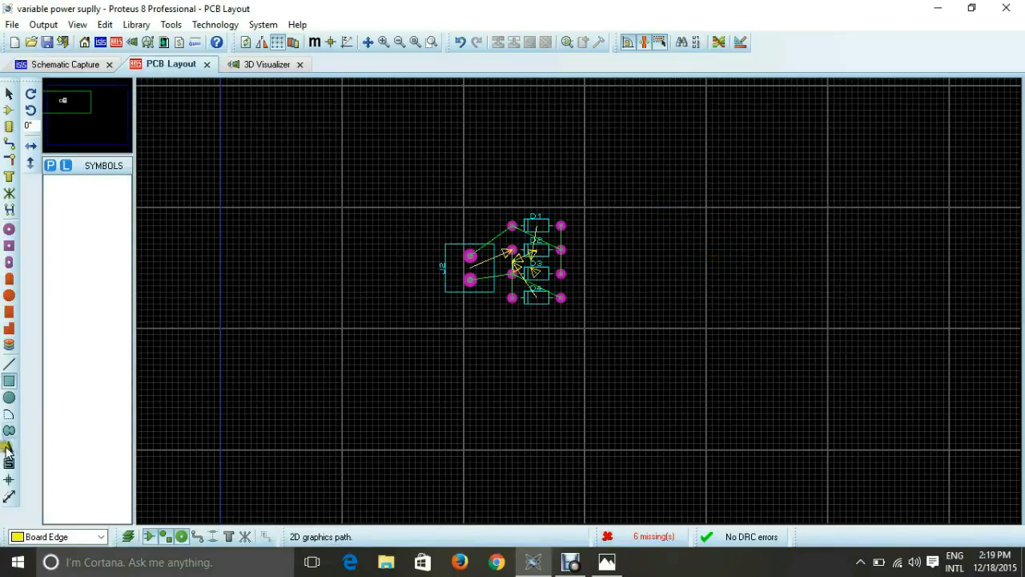
- Draw a Top Silk rectangle about 2450 by 1200 th around the placed parts and examine it in 3D
{"action": "left_click", "coordinate": [37, 539]}
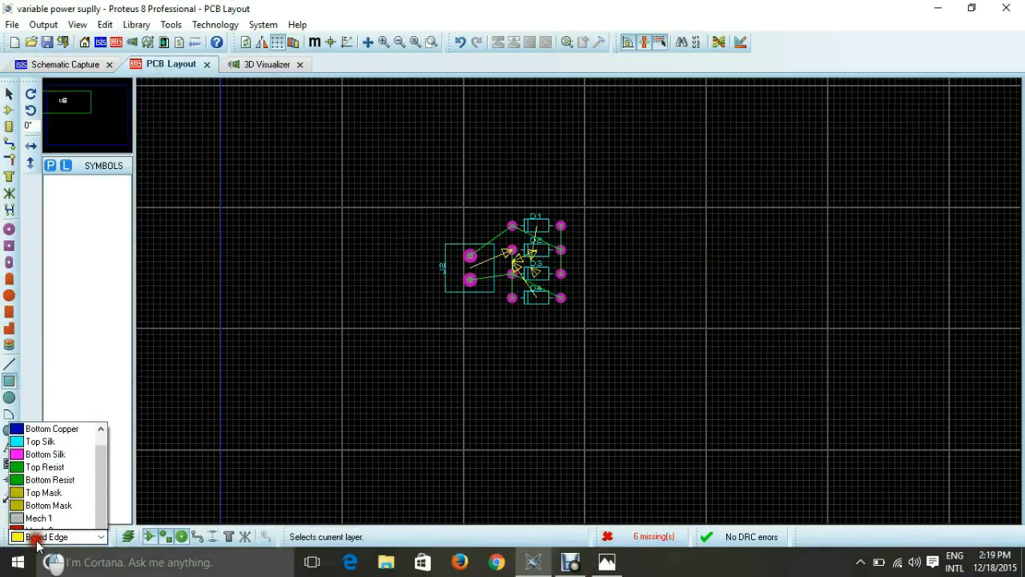
{"action": "left_click", "coordinate": [80, 362]}
{"action": "left_click_drag", "start_coordinate": [409, 195], "coordinate": [707, 340]}
{"action": "left_click", "coordinate": [264, 64]}
{"action": "left_click_drag", "start_coordinate": [513, 301], "coordinate": [509, 315]}
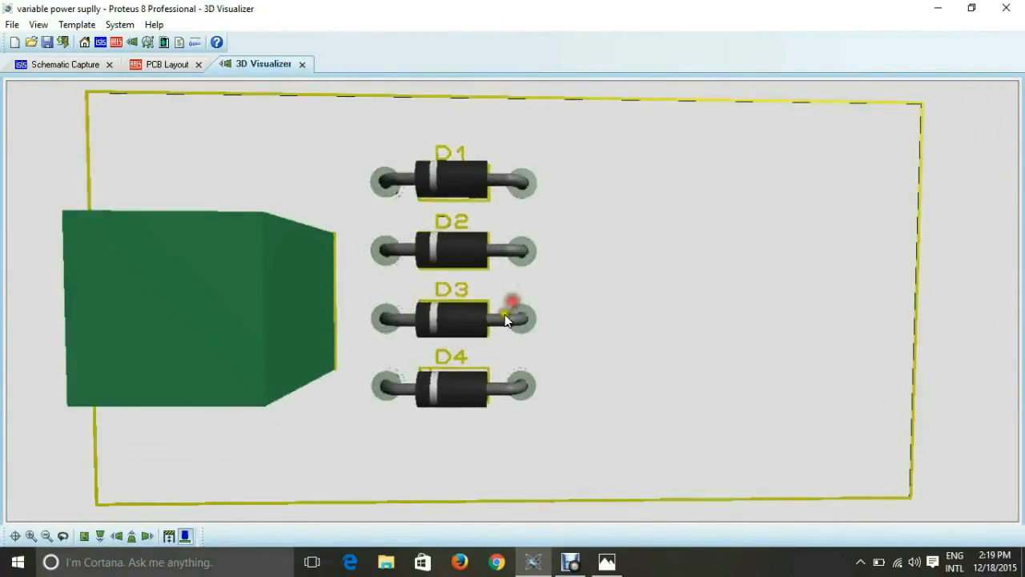
{"action": "scroll", "coordinate": [351, 290], "scroll_direction": "down", "scroll_amount": 4}
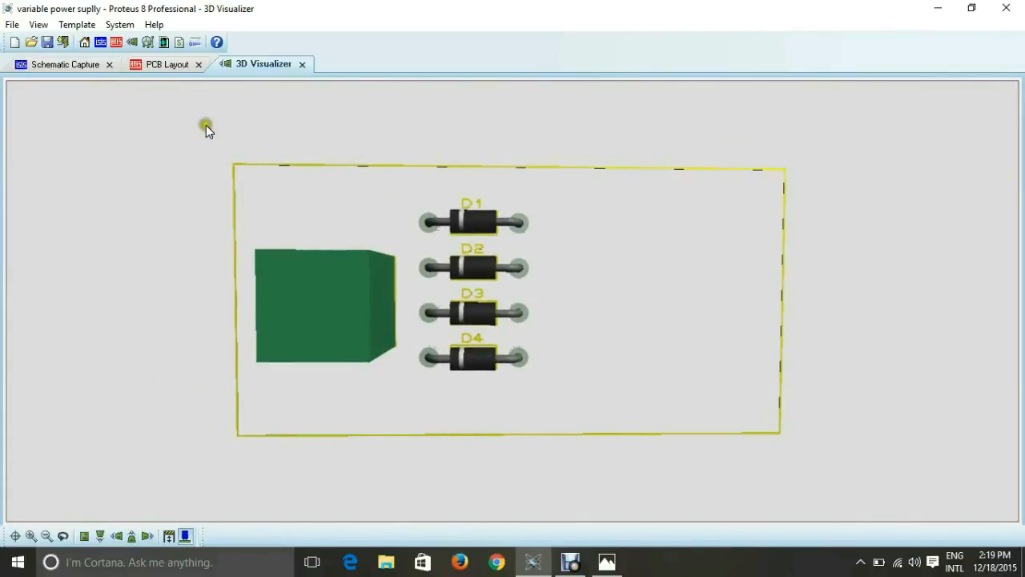
{"action": "left_click", "coordinate": [171, 65]}
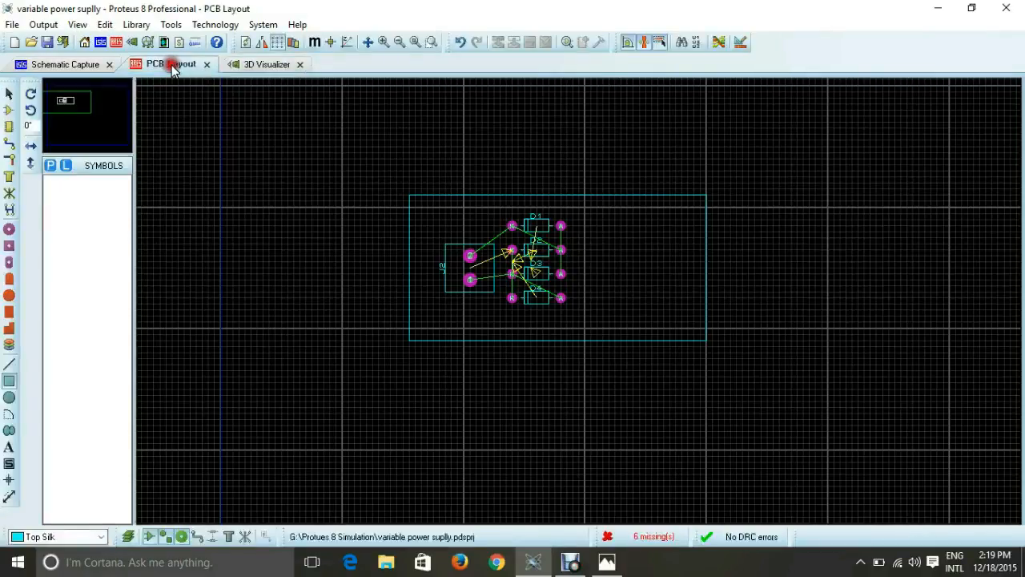
- Replace the Top Silk rectangle with a Board Edge rectangle about 3100 by 1150 th enclosing J2 and the diodes, leaving free space on their right
{"action": "right_click", "coordinate": [544, 192]}
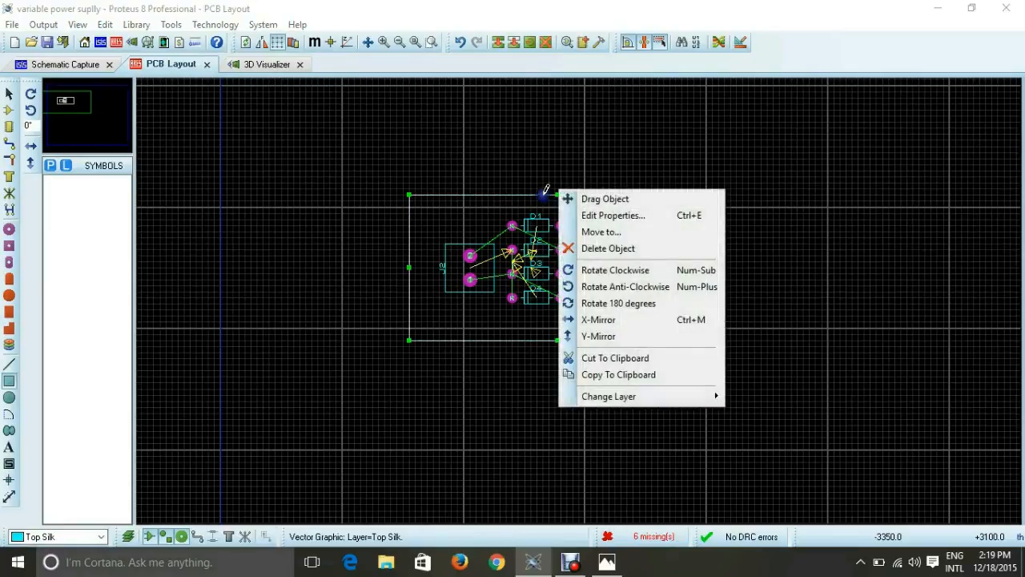
{"action": "left_click", "coordinate": [582, 250]}
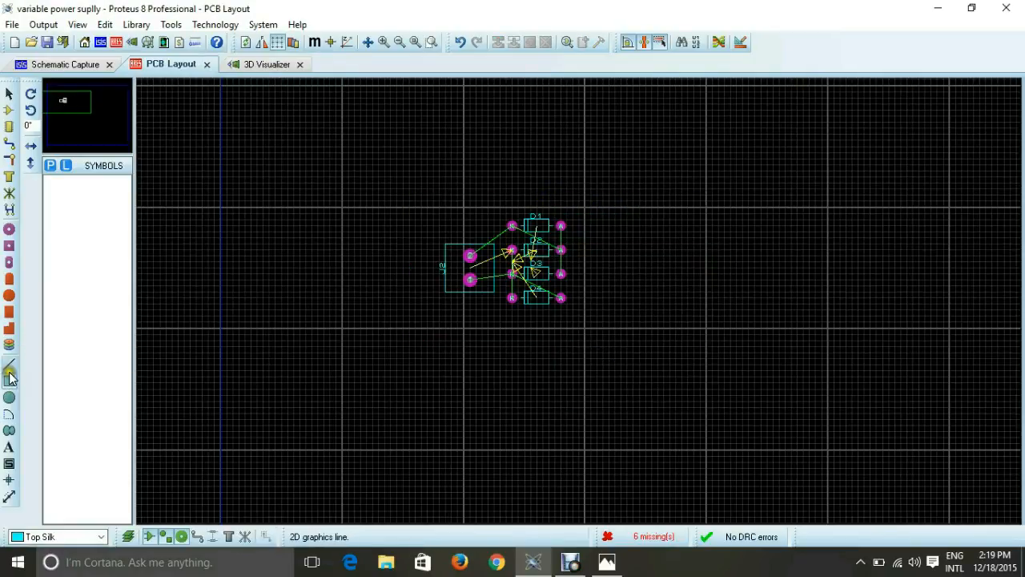
{"action": "left_click", "coordinate": [57, 537]}
{"action": "left_click", "coordinate": [36, 524]}
{"action": "left_click_drag", "start_coordinate": [422, 204], "coordinate": [797, 340]}
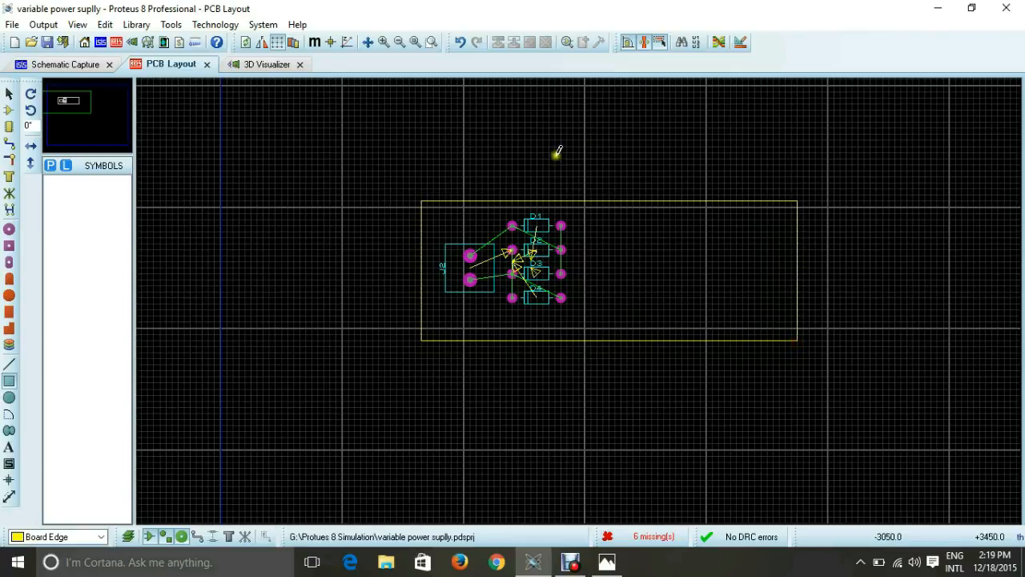
- Check capacitor C5 in the schematic and place it (2200u) at 0° on the PCB, just right of the diode column at mid-height
{"action": "left_click", "coordinate": [8, 109]}
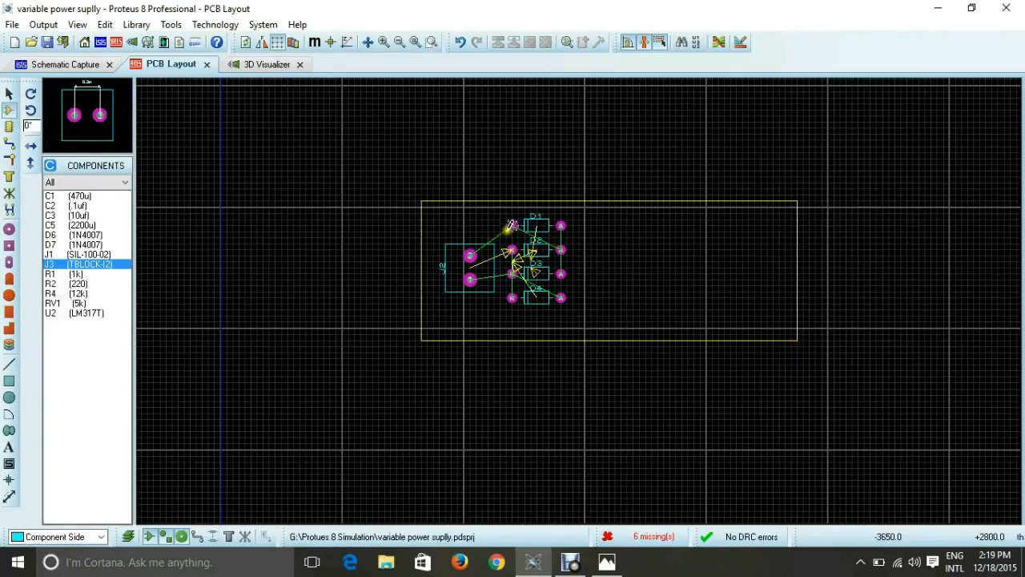
{"action": "left_click", "coordinate": [83, 225]}
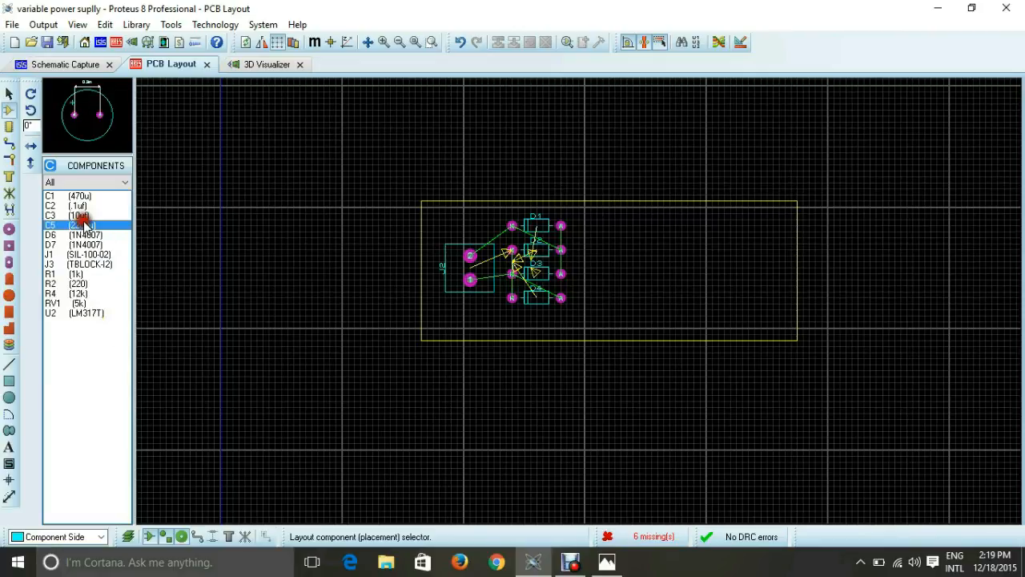
{"action": "left_click", "coordinate": [66, 69]}
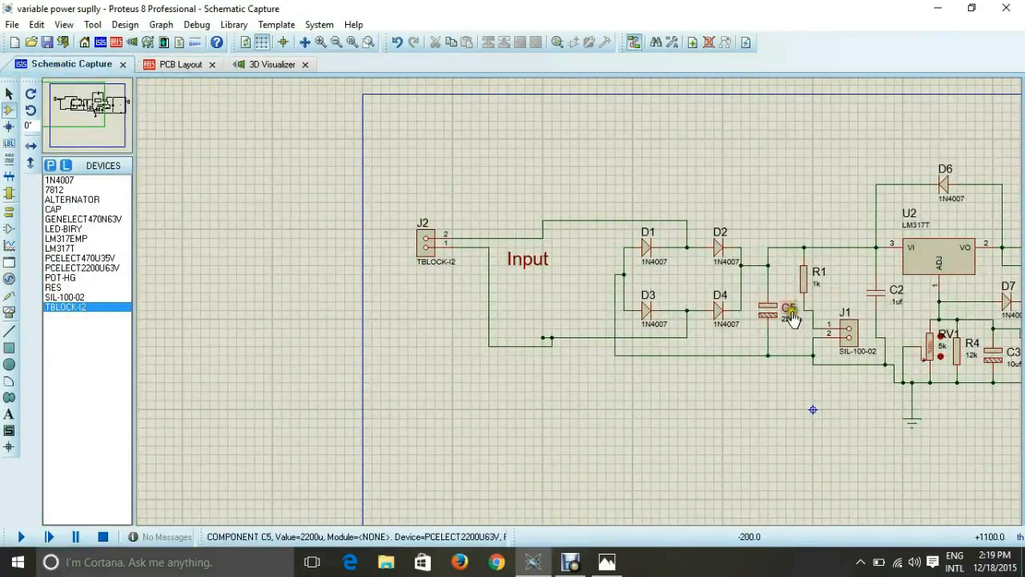
{"action": "left_click", "coordinate": [193, 65]}
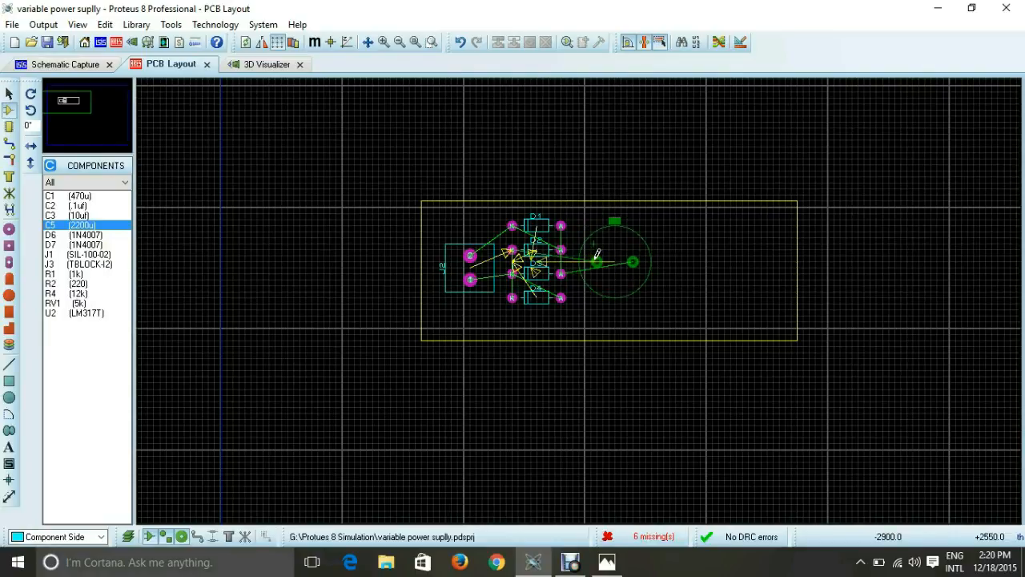
{"action": "left_click", "coordinate": [596, 259]}
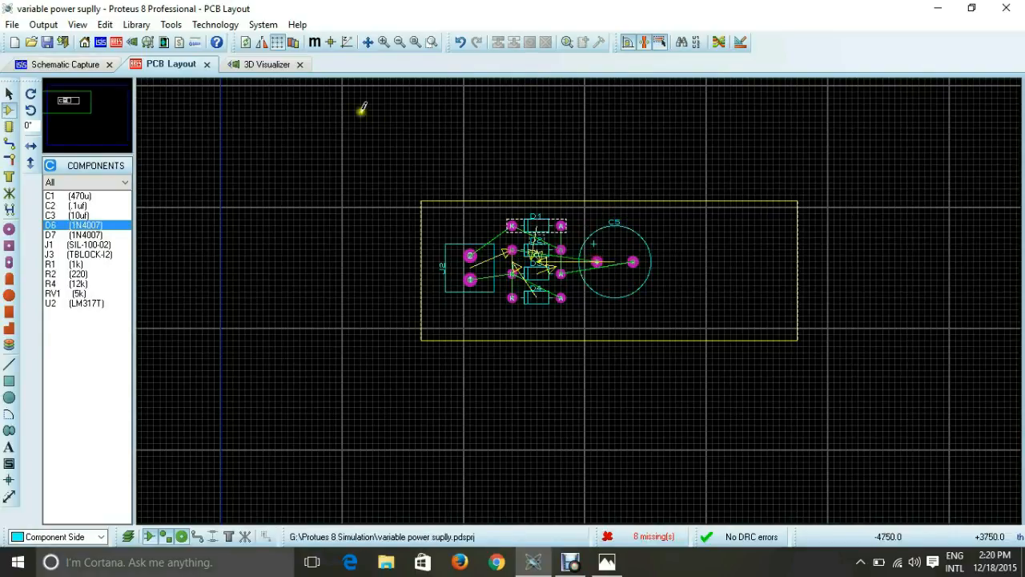
- Inspect the board with the added capacitor C5 in the 3D Visualizer and close that view
{"action": "left_click", "coordinate": [264, 65]}
{"action": "left_click_drag", "start_coordinate": [512, 302], "coordinate": [513, 301]}
{"action": "left_click", "coordinate": [304, 63]}
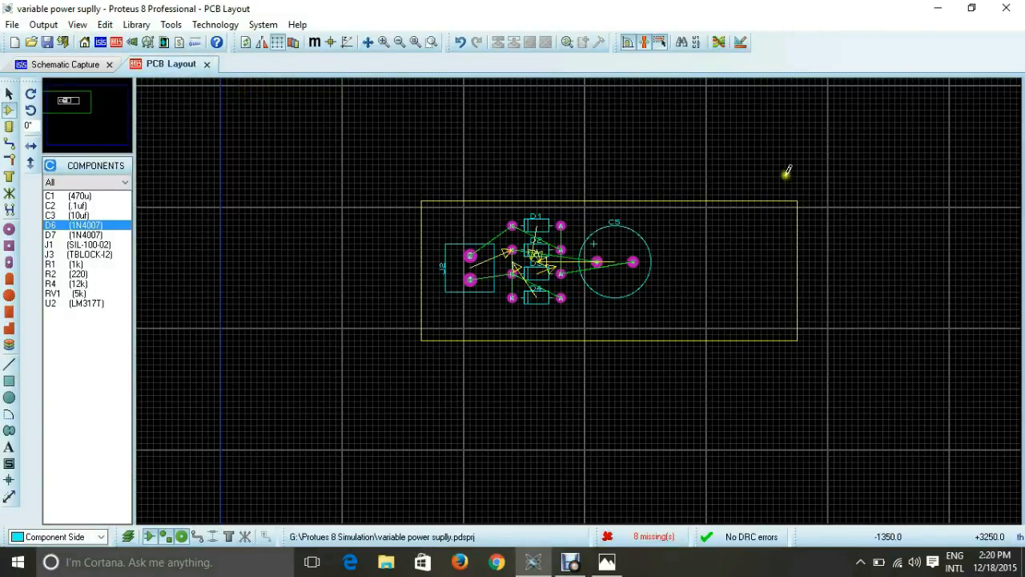
- Check resistor R1 in the schematic and place it (1k) at -90° on the PCB, just right of capacitor C5
{"action": "left_click", "coordinate": [78, 64]}
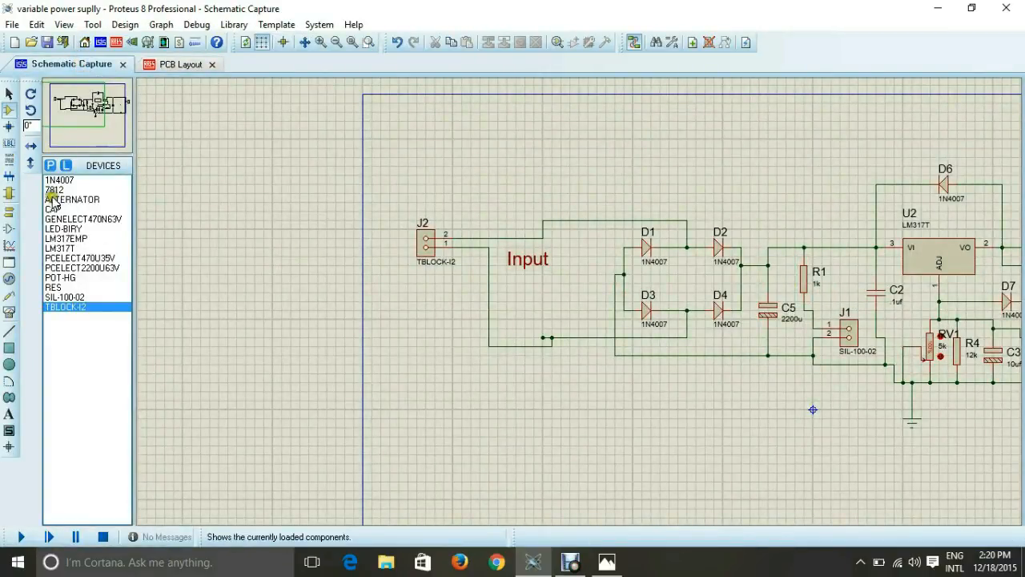
{"action": "left_click", "coordinate": [172, 64]}
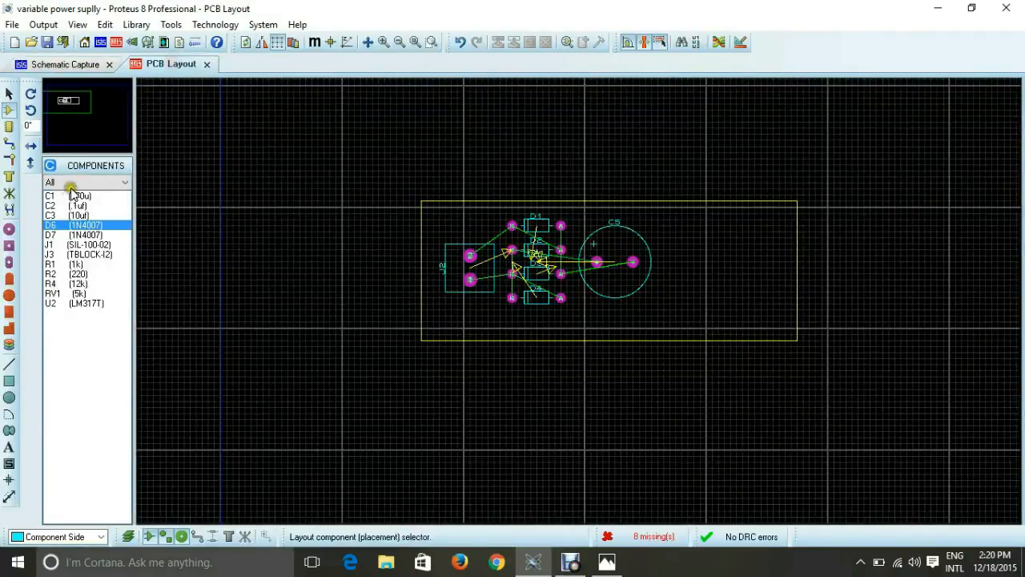
{"action": "left_click", "coordinate": [74, 264]}
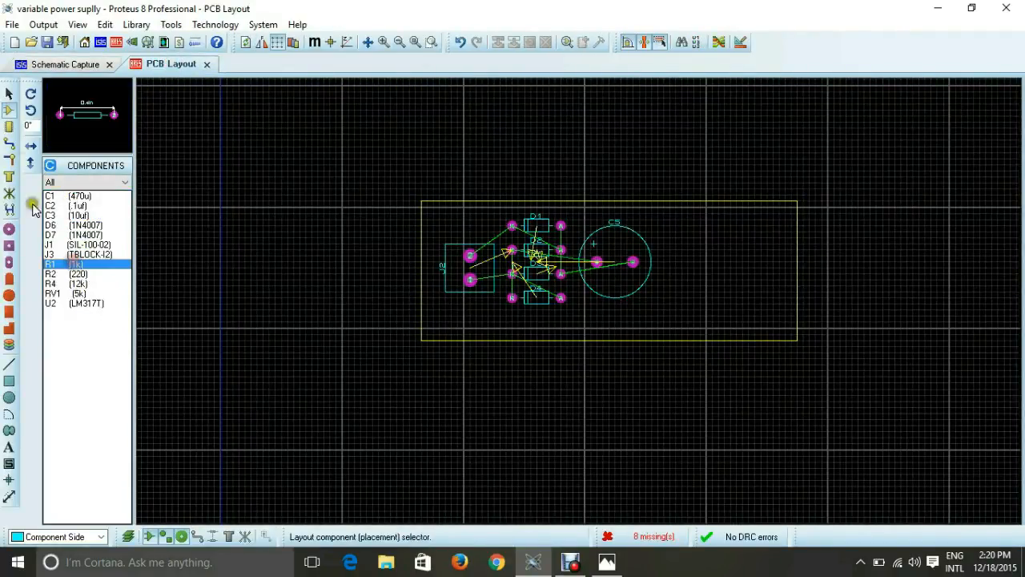
{"action": "left_click", "coordinate": [686, 237]}
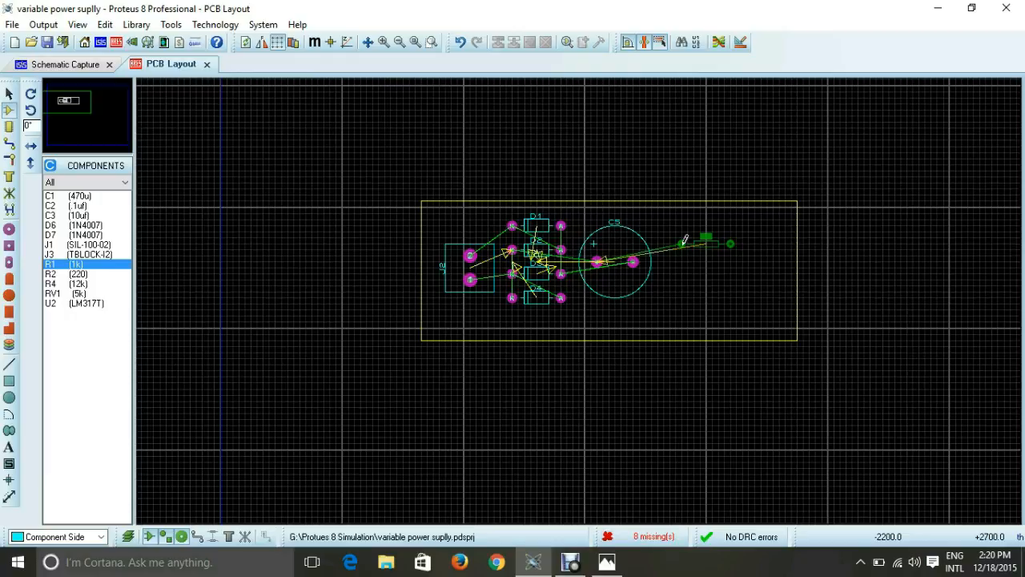
{"action": "right_click", "coordinate": [656, 232]}
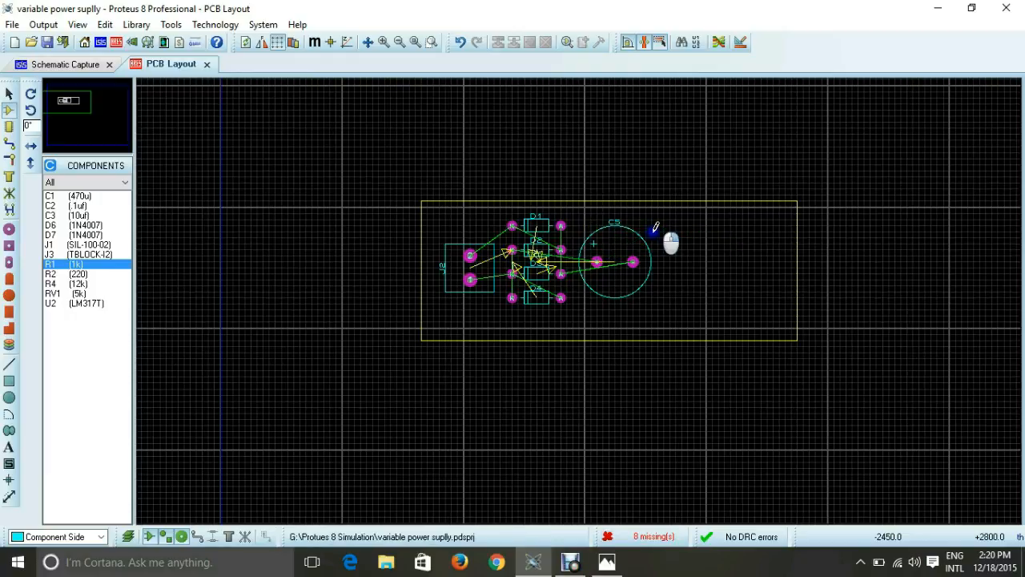
{"action": "left_click", "coordinate": [100, 265]}
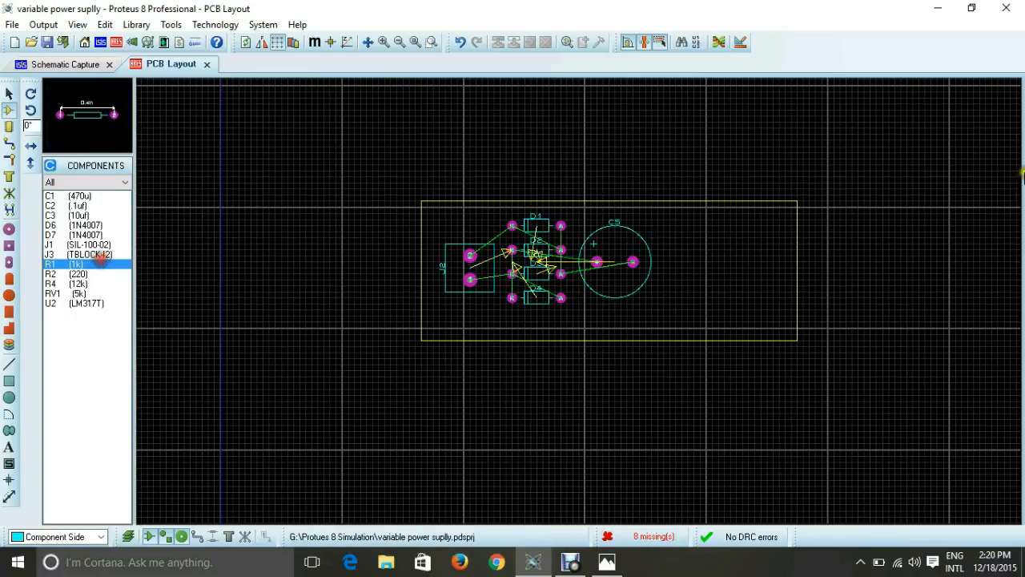
{"action": "left_click", "coordinate": [30, 94]}
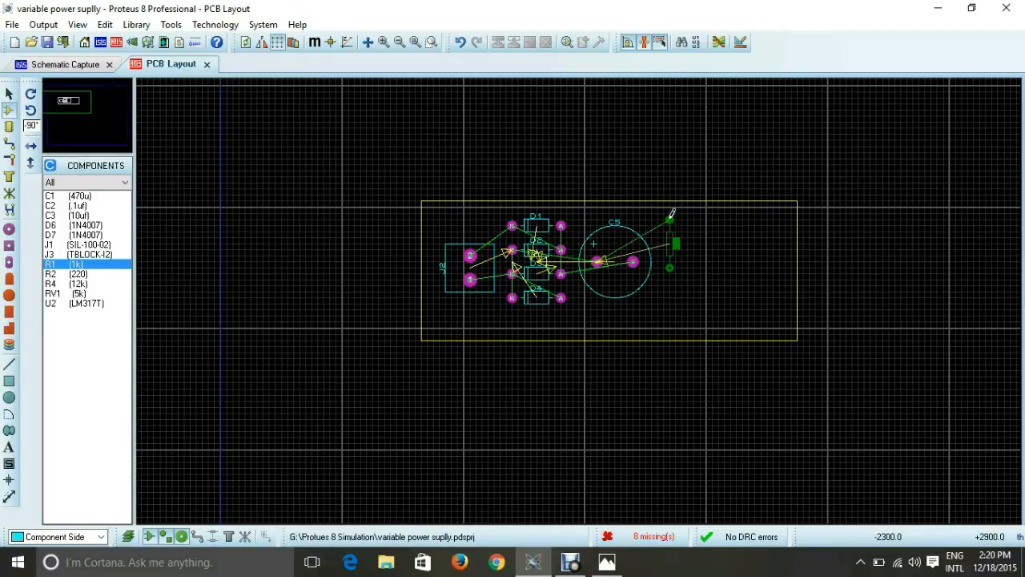
{"action": "left_click", "coordinate": [672, 213]}
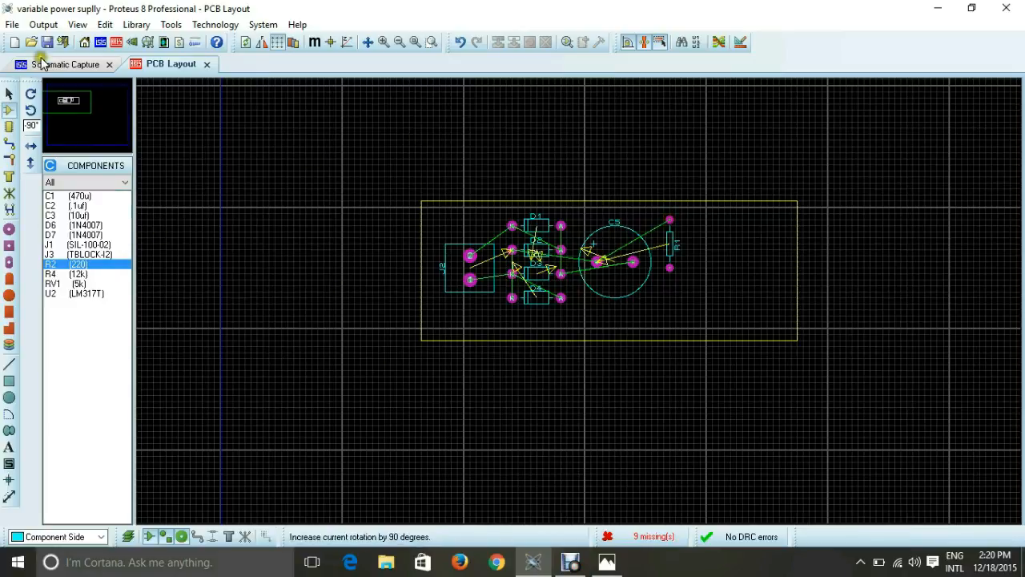
- Check connector J1 in the schematic and place it (SIL-100-02) at -90° on the PCB, just below R1
{"action": "left_click", "coordinate": [41, 64]}
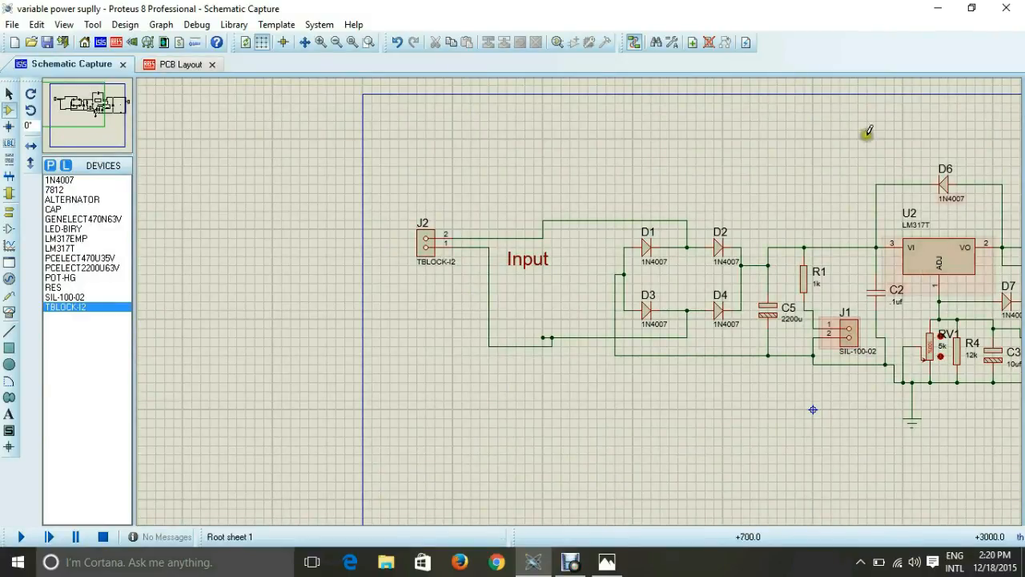
{"action": "left_click", "coordinate": [181, 68]}
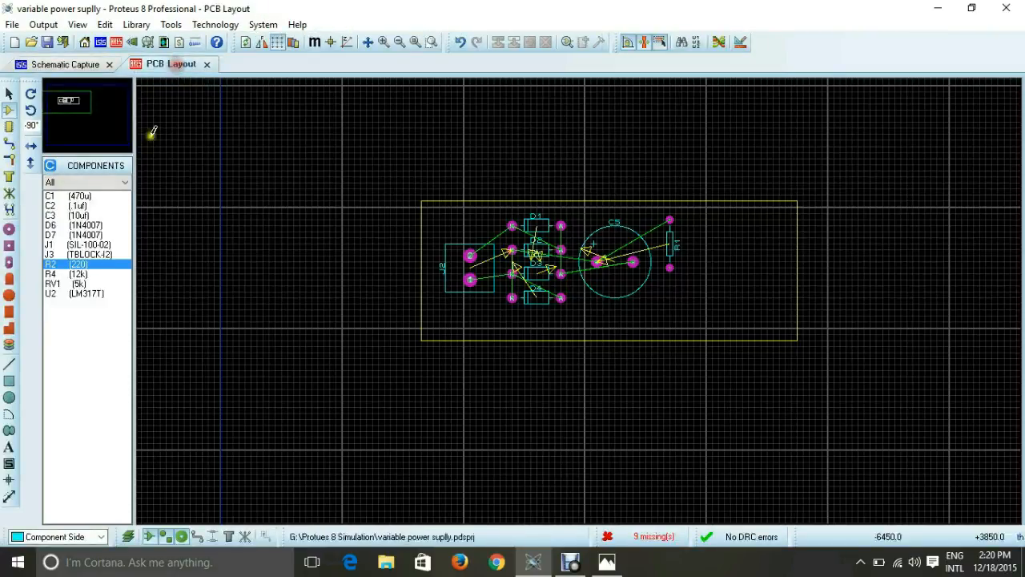
{"action": "left_click", "coordinate": [80, 245]}
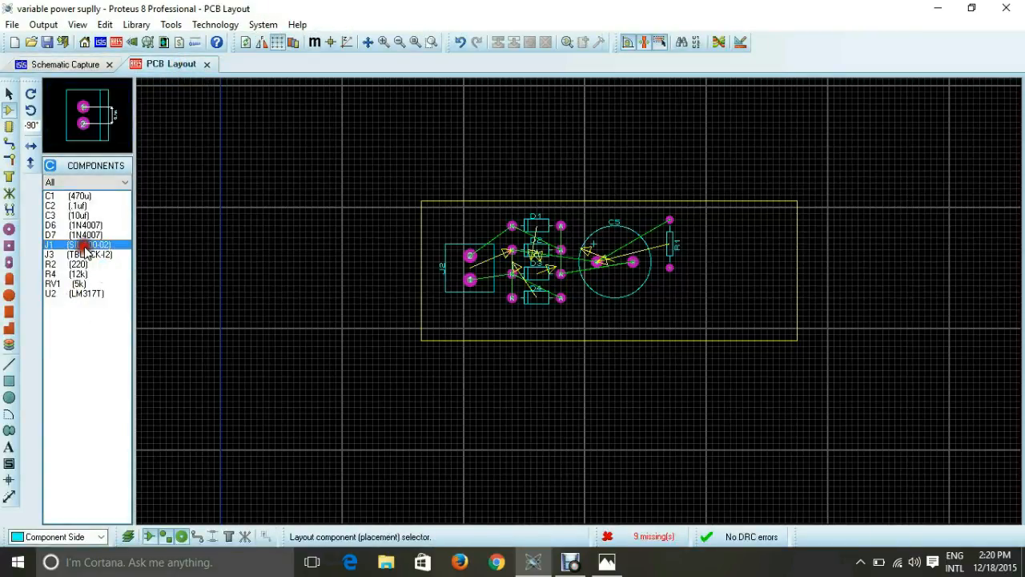
{"action": "left_click", "coordinate": [688, 293]}
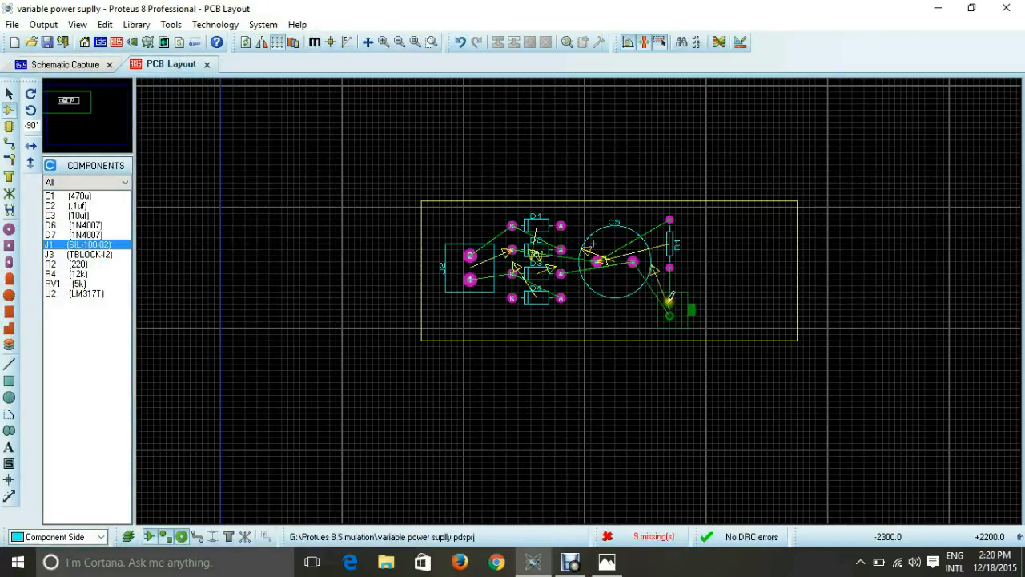
{"action": "left_click", "coordinate": [664, 298]}
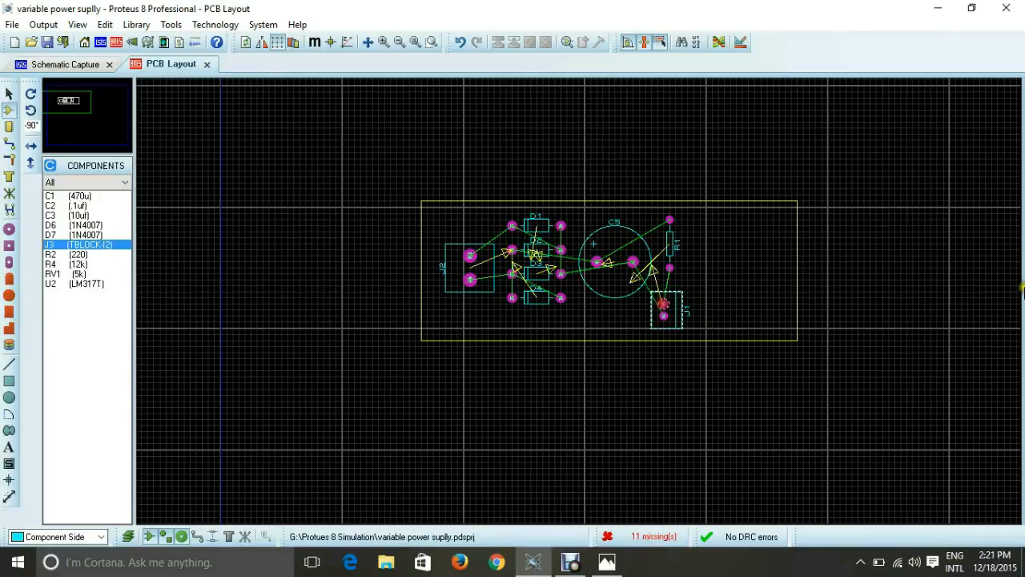
- Inspect the board with R1 and J1 from an angle in the 3D Visualizer and return to the PCB layout
{"action": "left_click", "coordinate": [132, 44]}
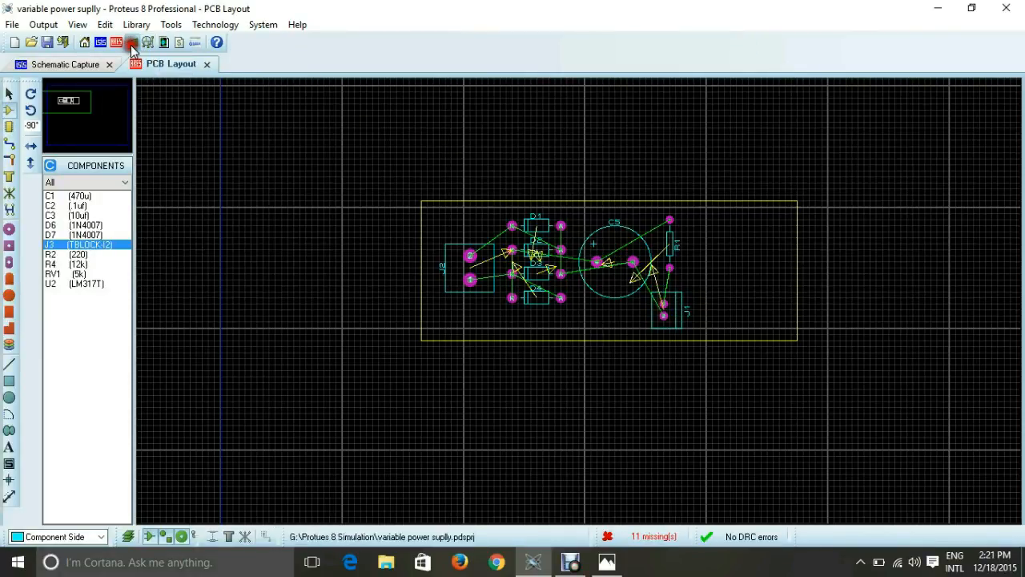
{"action": "scroll", "coordinate": [792, 274], "scroll_direction": "down", "scroll_amount": 3}
{"action": "left_click_drag", "start_coordinate": [793, 274], "coordinate": [512, 301]}
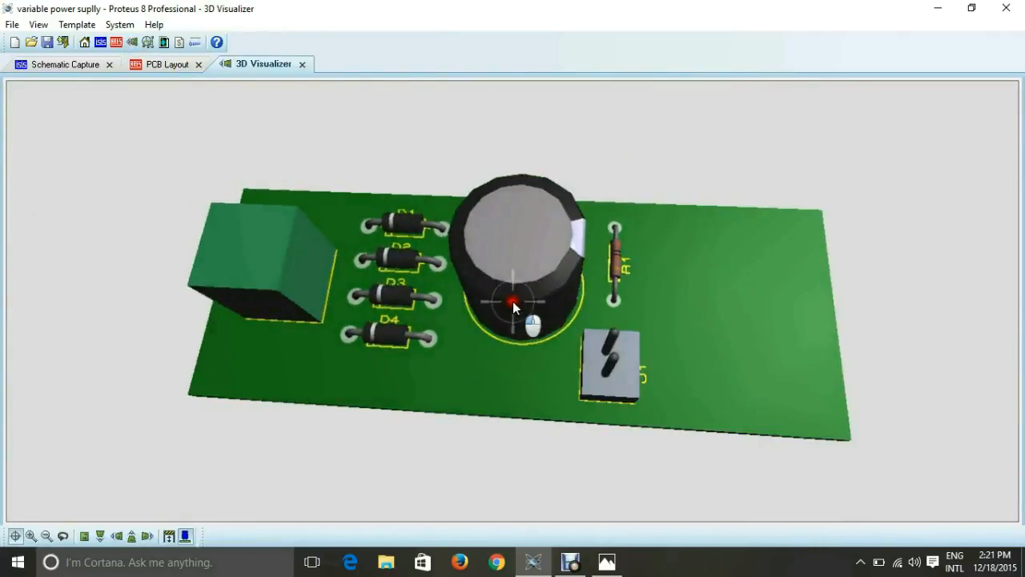
{"action": "right_click", "coordinate": [513, 301]}
{"action": "left_click", "coordinate": [167, 64]}
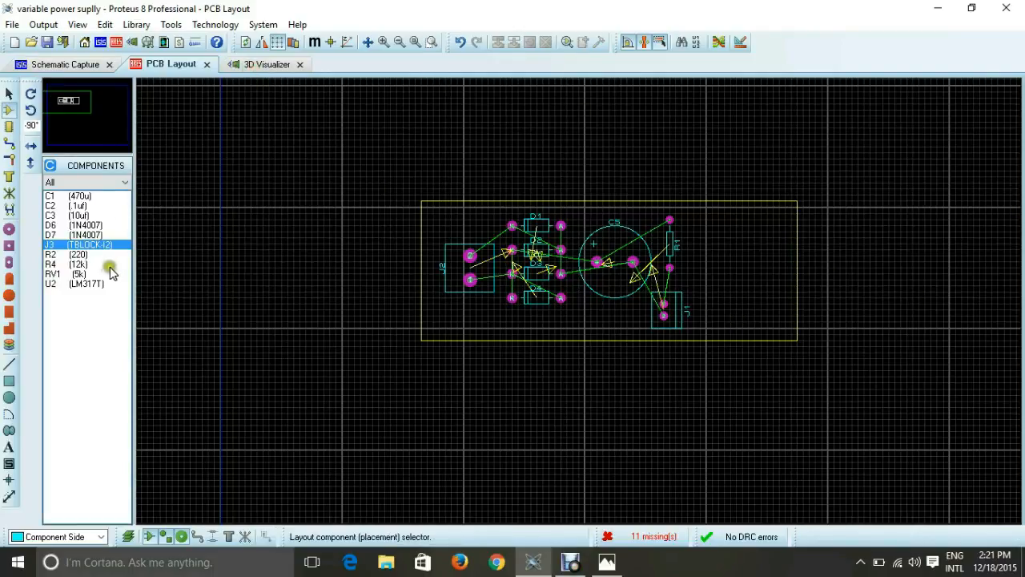
- Check capacitor C2 in the schematic and place it (.1uf) at -90° on the PCB, just right of R1's lower end
{"action": "left_click", "coordinate": [55, 64]}
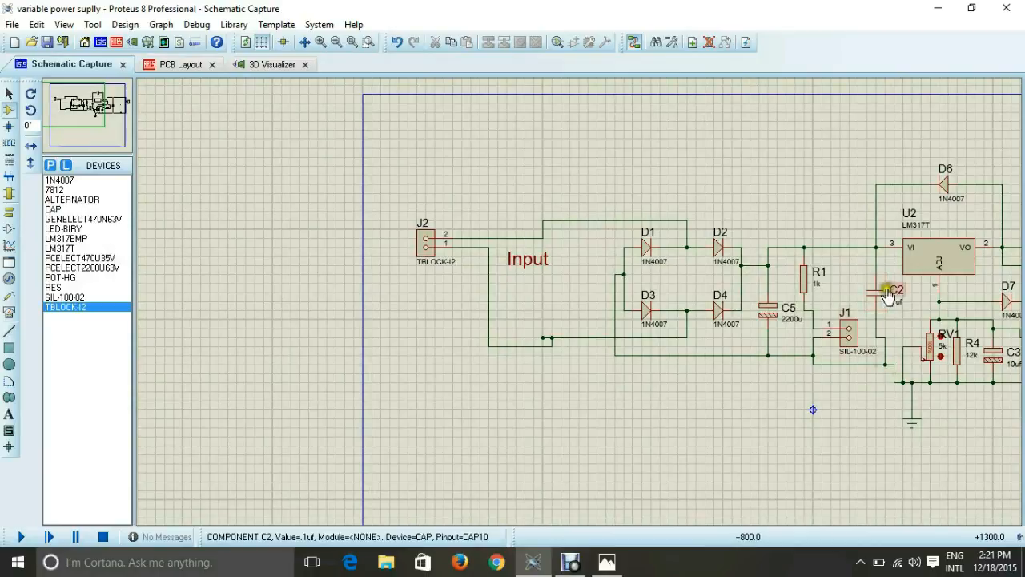
{"action": "left_click", "coordinate": [164, 64]}
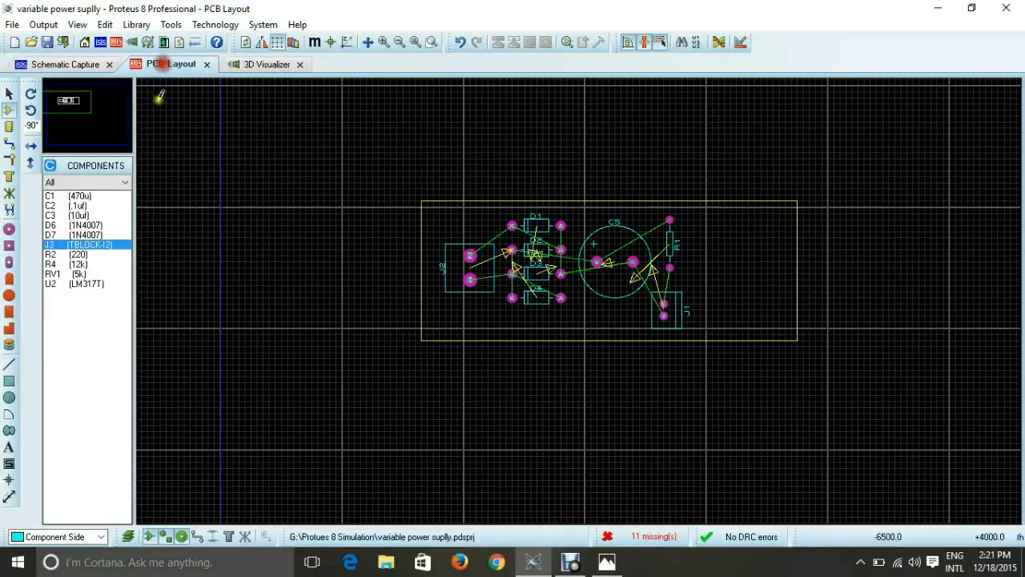
{"action": "left_click", "coordinate": [74, 207]}
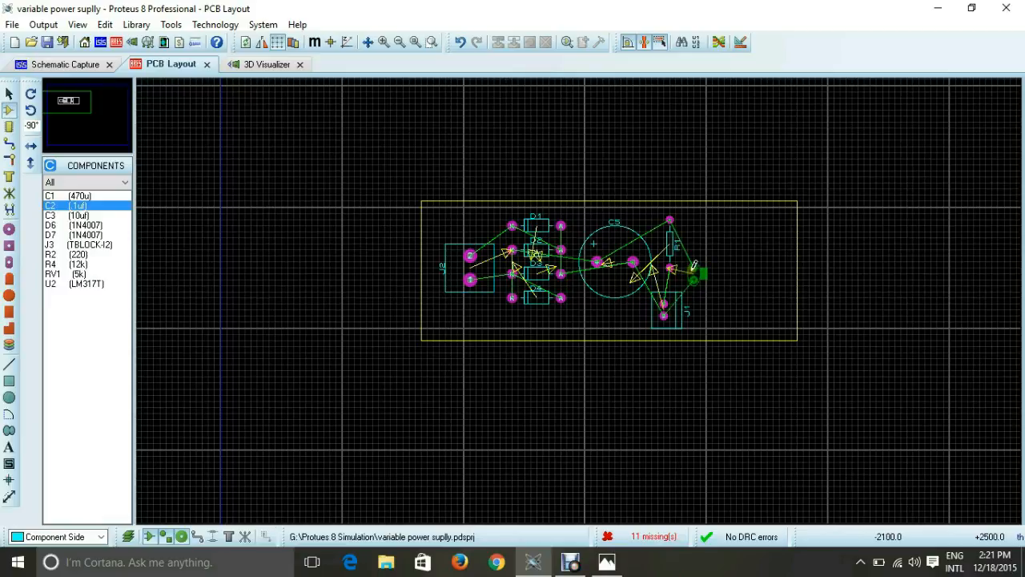
{"action": "left_click", "coordinate": [692, 269]}
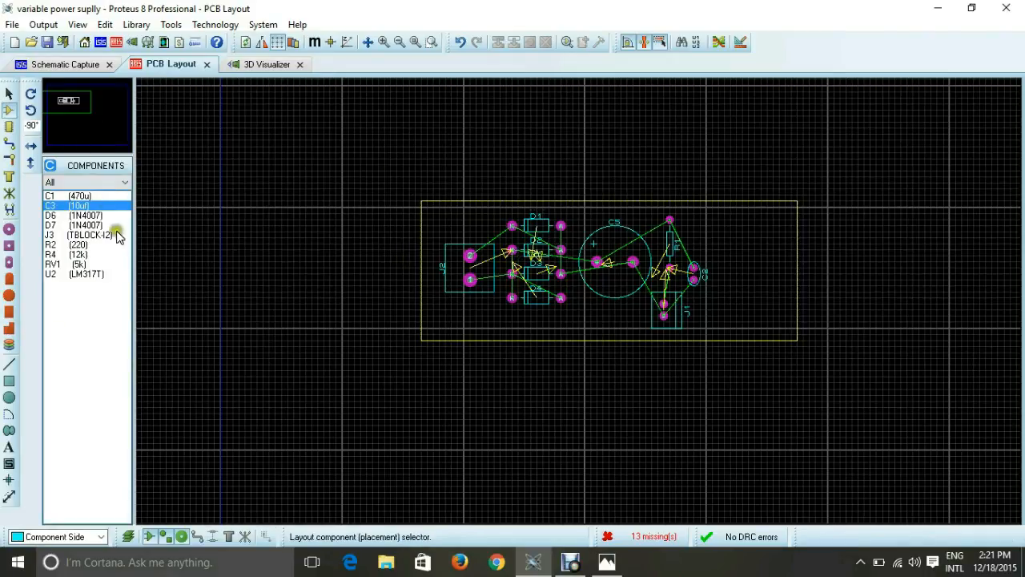
- Place regulator U2 (LM317T) at 0° near the board's upper edge, to the right of R1
{"action": "left_click", "coordinate": [95, 274]}
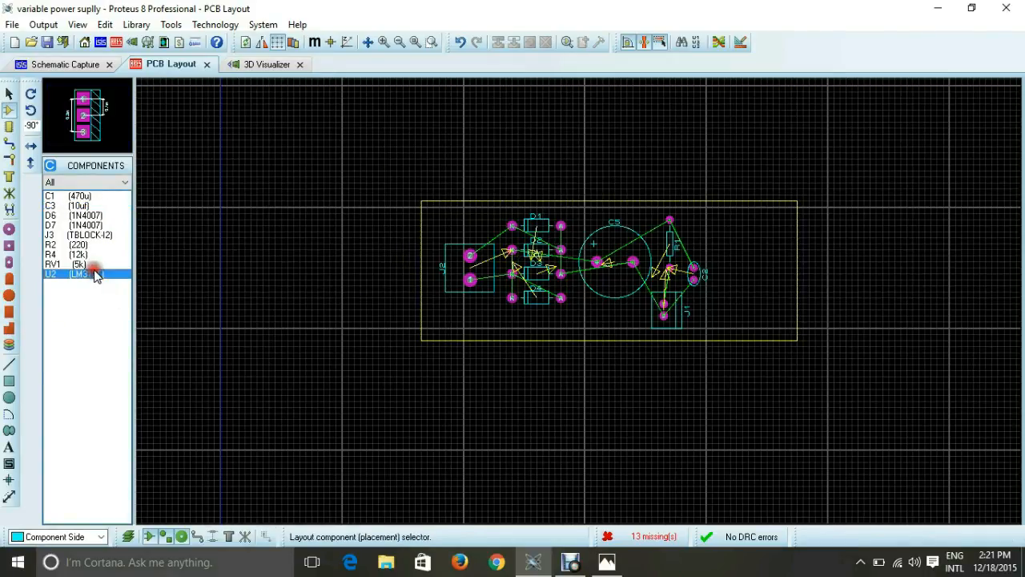
{"action": "left_click", "coordinate": [31, 94]}
{"action": "left_click", "coordinate": [31, 93]}
{"action": "left_click", "coordinate": [31, 93]}
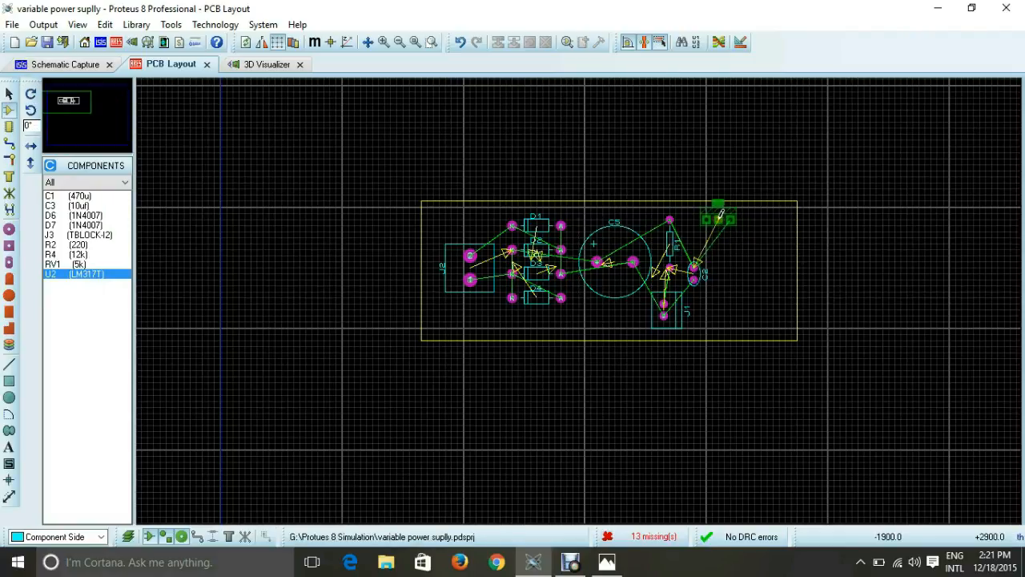
{"action": "left_click", "coordinate": [721, 217]}
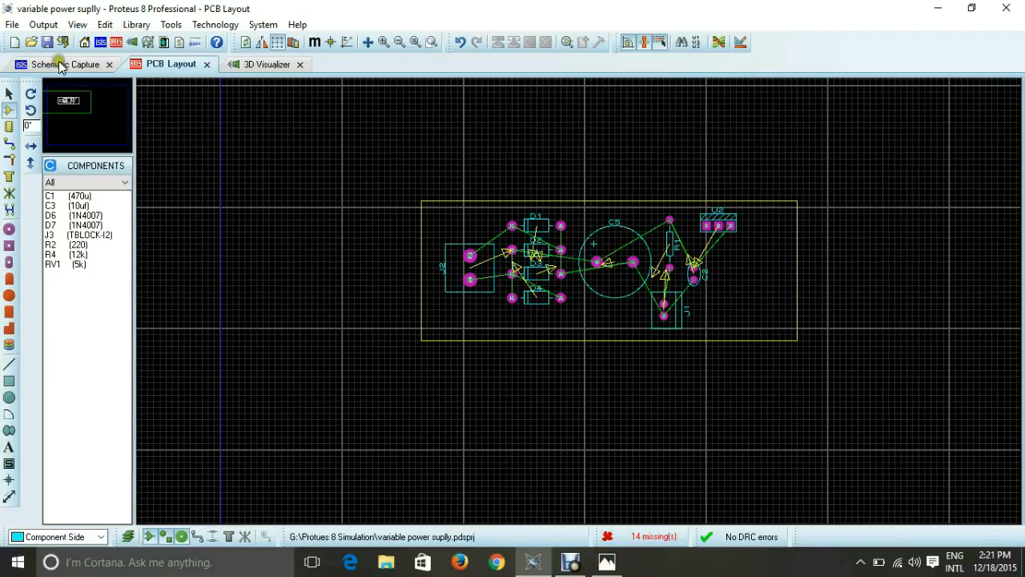
- Place diodes D6 and D7 (1N4007) at 0°, one above the other, below regulator U2
{"action": "left_click", "coordinate": [86, 216]}
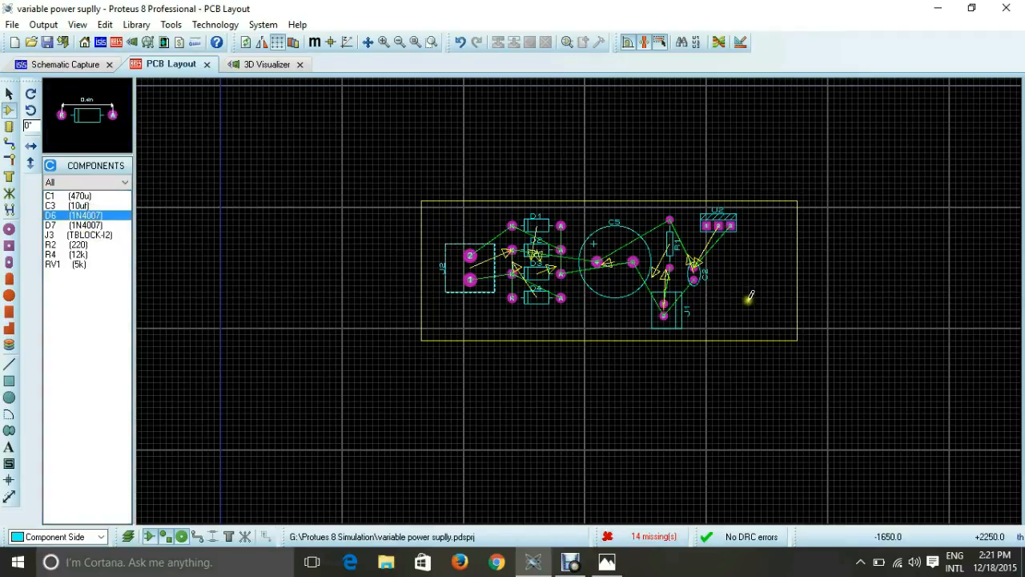
{"action": "left_click", "coordinate": [720, 255]}
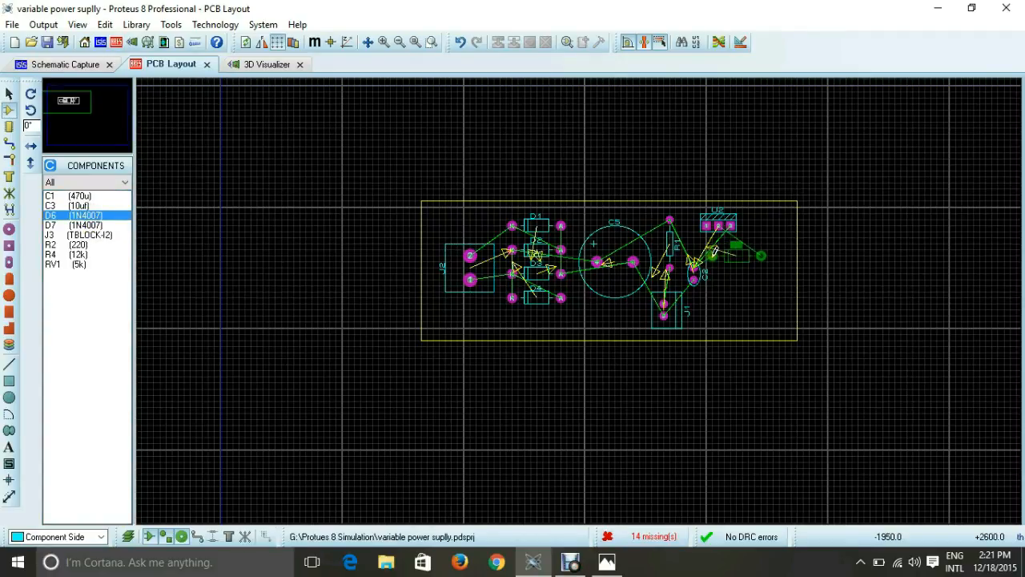
{"action": "left_click", "coordinate": [715, 251]}
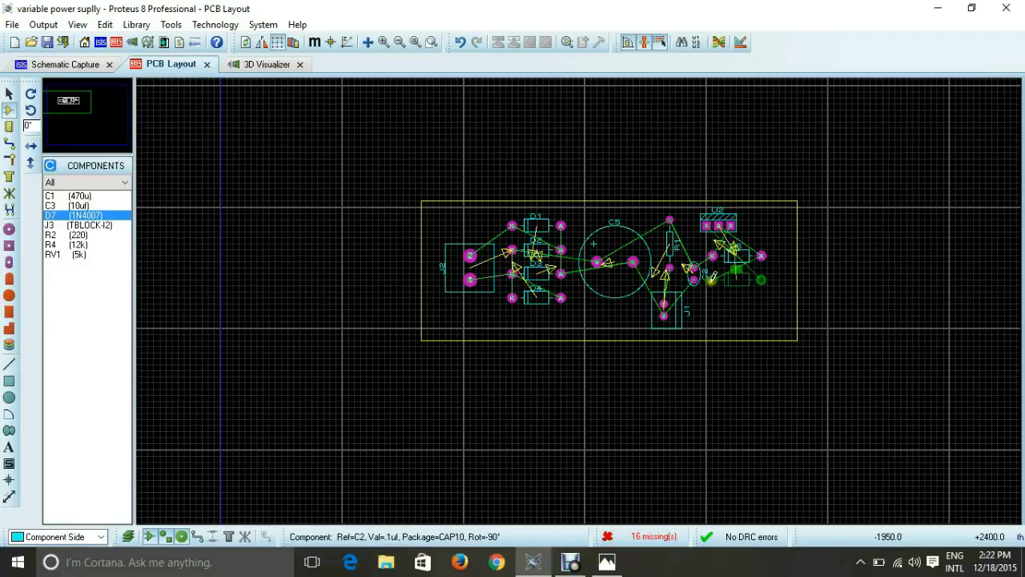
{"action": "left_click", "coordinate": [713, 278]}
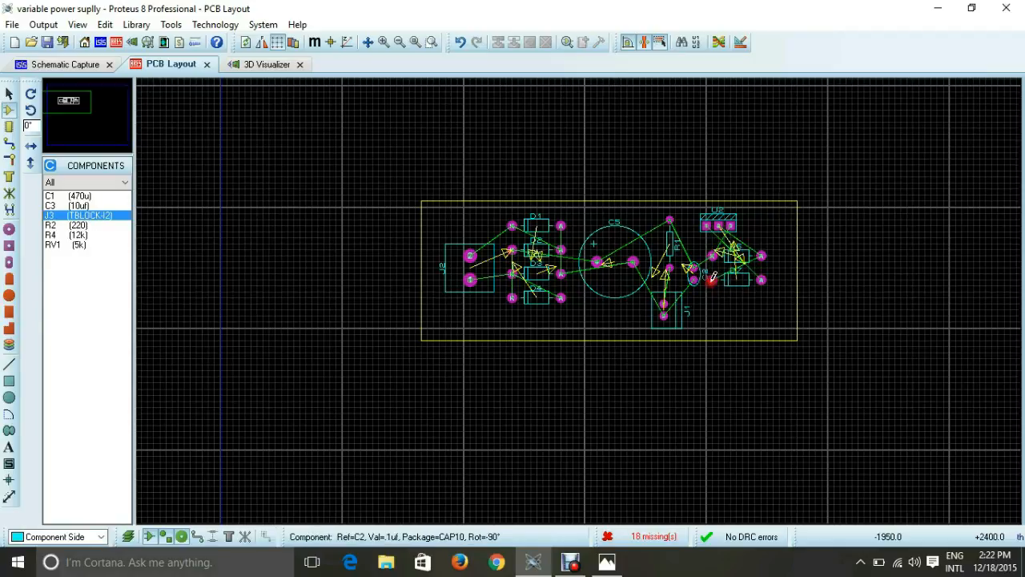
{"action": "right_click", "coordinate": [797, 271]}
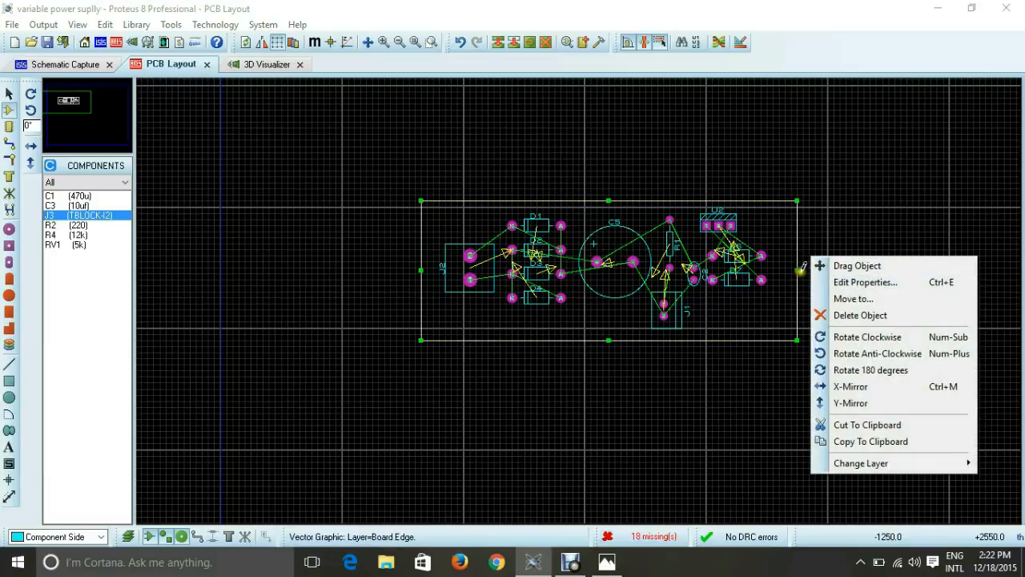
{"action": "left_click", "coordinate": [796, 265]}
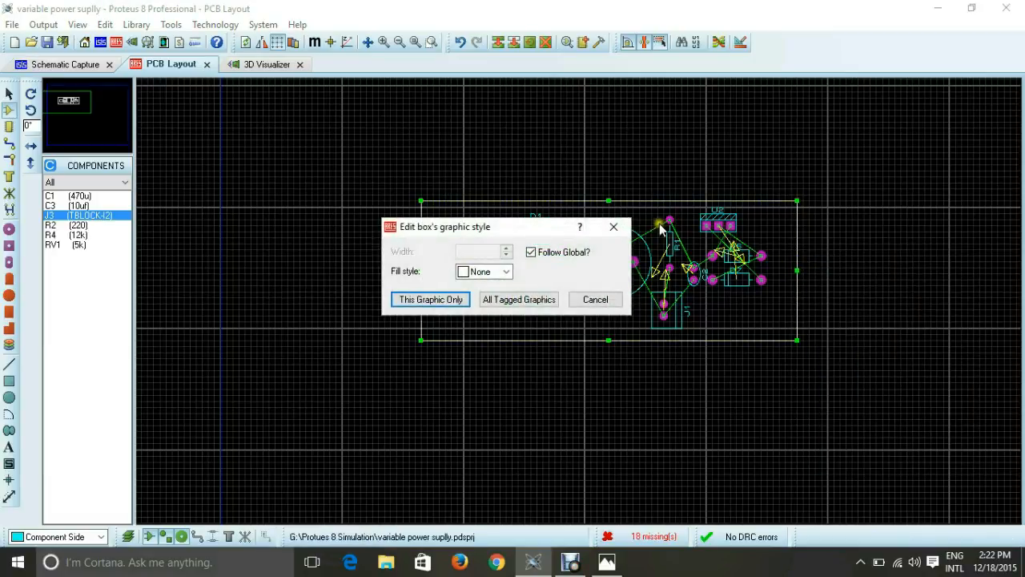
{"action": "left_click", "coordinate": [613, 227]}
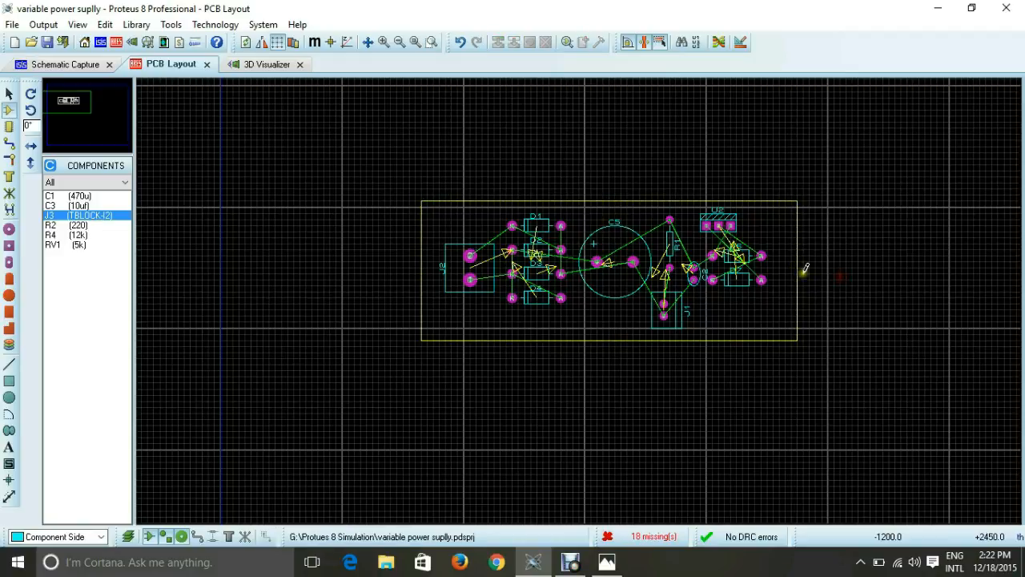
- Widen the Board Edge rectangle to about 3700 th by moving its right side outward
{"action": "left_click_drag", "start_coordinate": [799, 270], "coordinate": [870, 273]}
{"action": "left_click", "coordinate": [795, 291]}
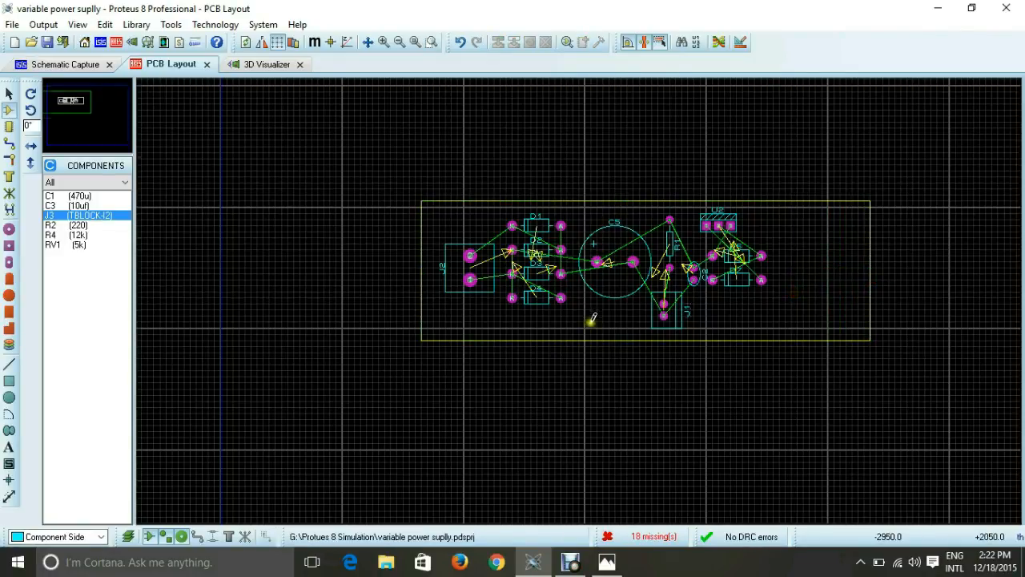
- Check potentiometer RV1 in the schematic and place it (5k) at 0° on the PCB, below the diodes under U2 and right of J1
{"action": "middle_click", "coordinate": [590, 318]}
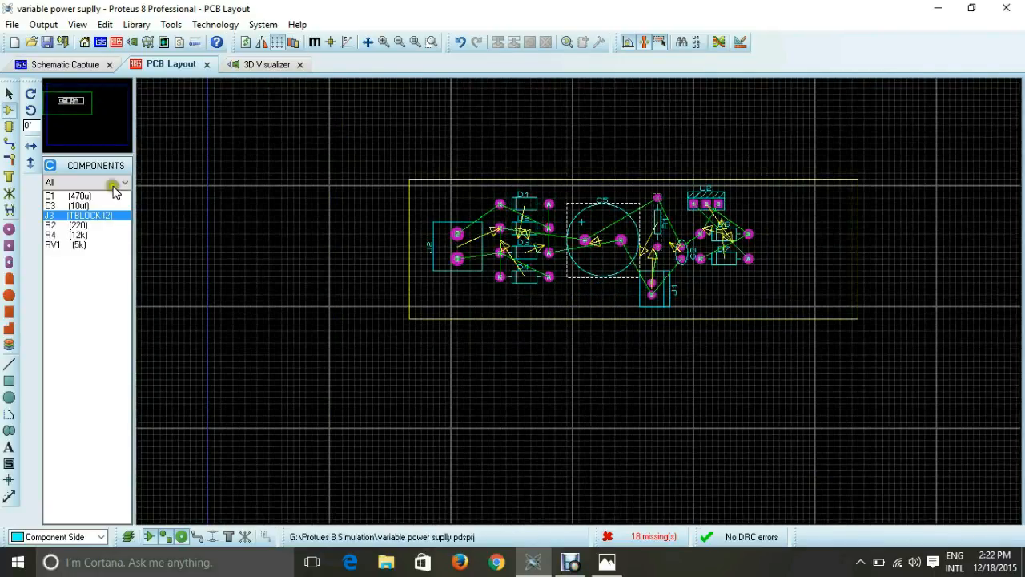
{"action": "left_click", "coordinate": [69, 68]}
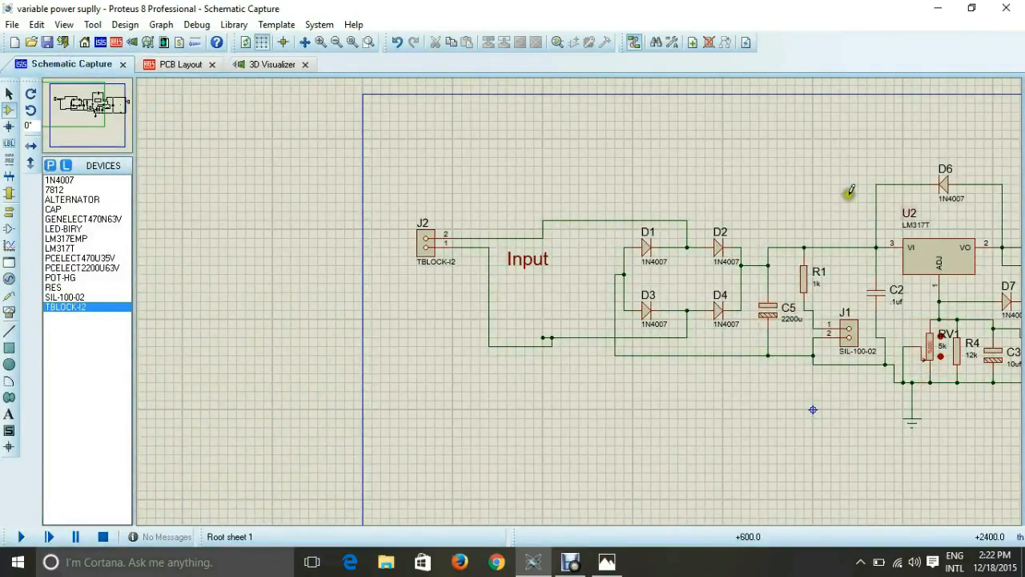
{"action": "left_click", "coordinate": [179, 66]}
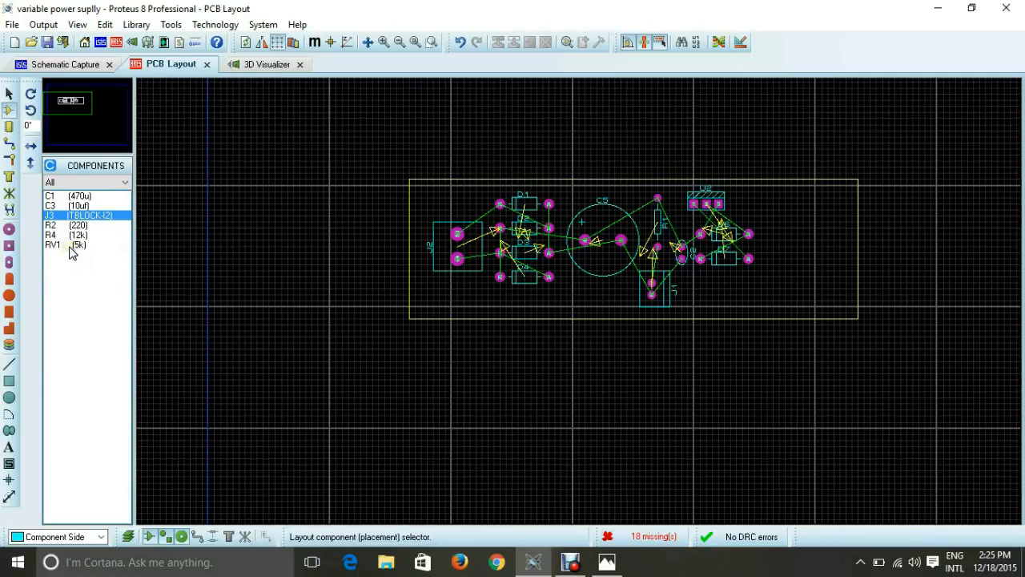
{"action": "left_click", "coordinate": [72, 245]}
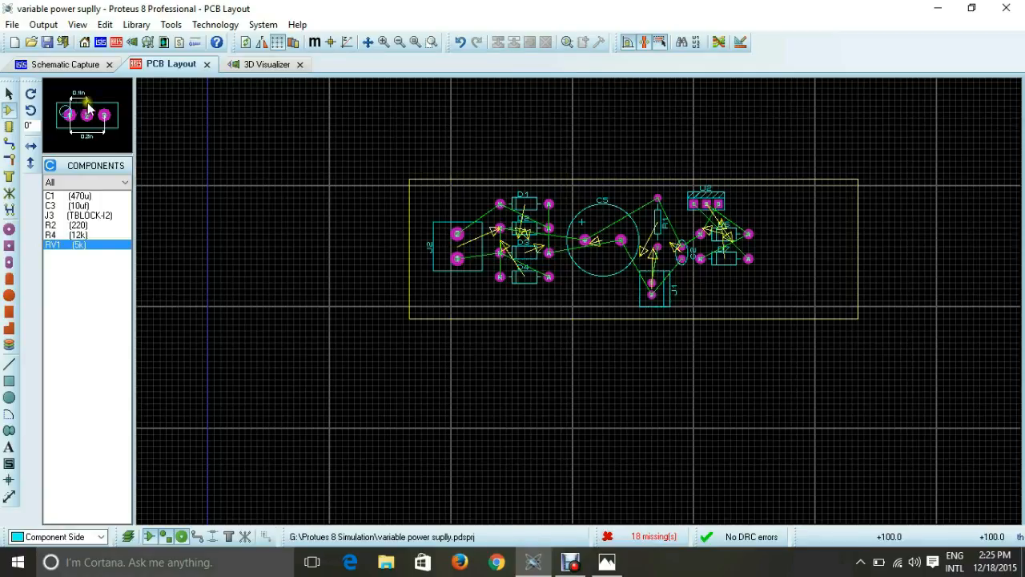
{"action": "left_click", "coordinate": [58, 64]}
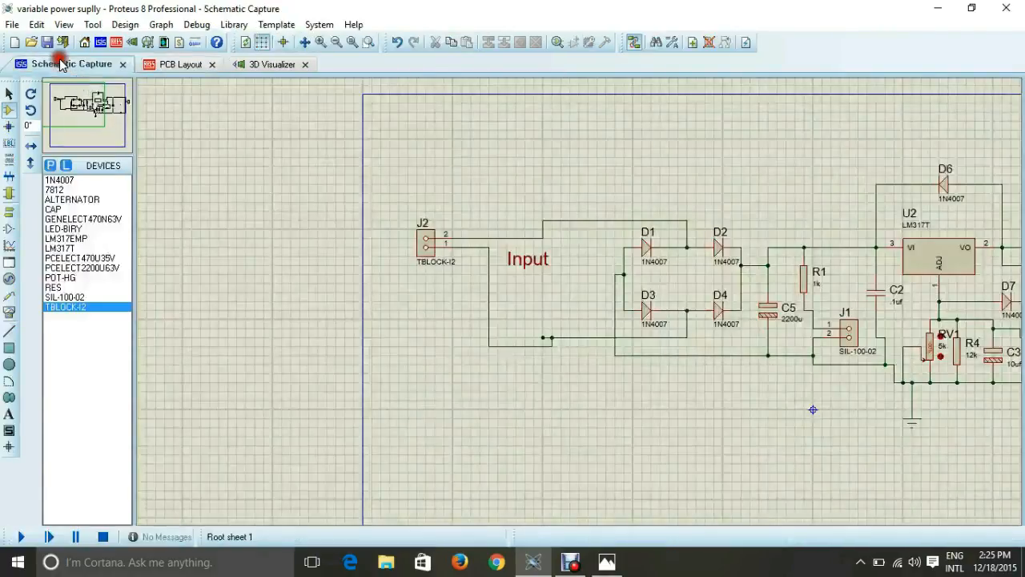
{"action": "scroll", "coordinate": [970, 354], "scroll_direction": "down", "scroll_amount": 2}
{"action": "scroll", "coordinate": [945, 340], "scroll_direction": "up", "scroll_amount": 4}
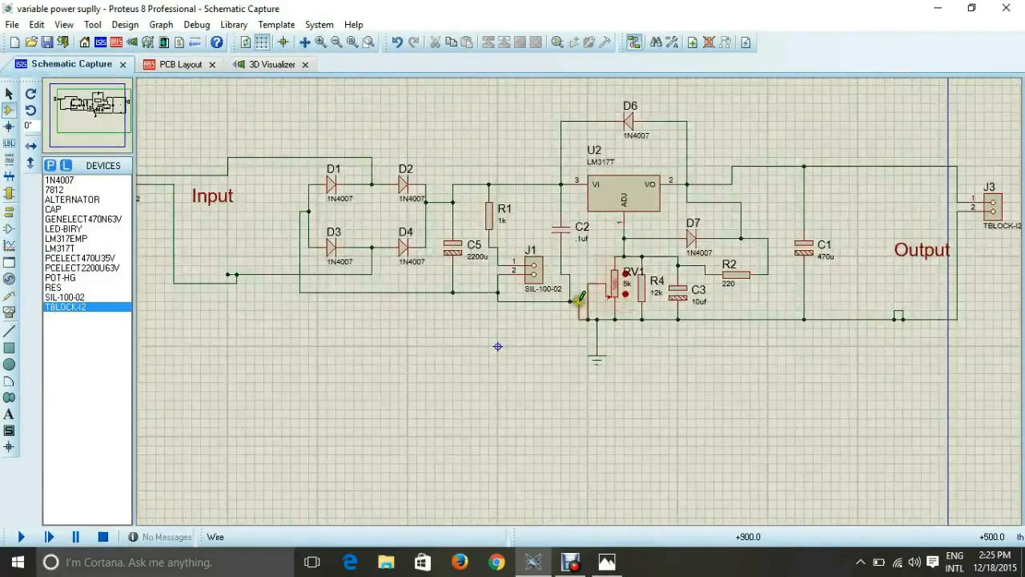
{"action": "left_click_drag", "start_coordinate": [604, 264], "coordinate": [603, 295]}
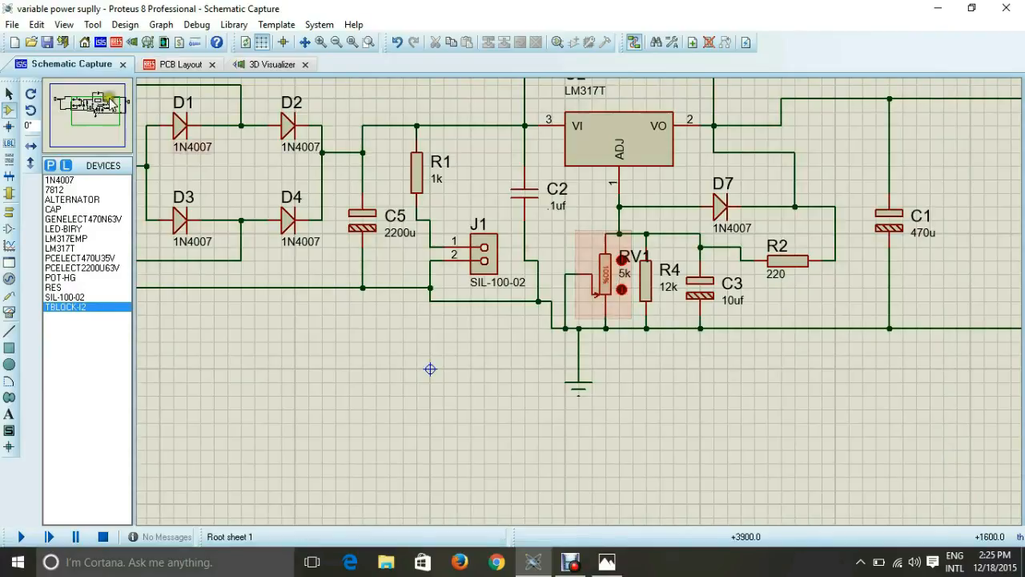
{"action": "left_click", "coordinate": [163, 69]}
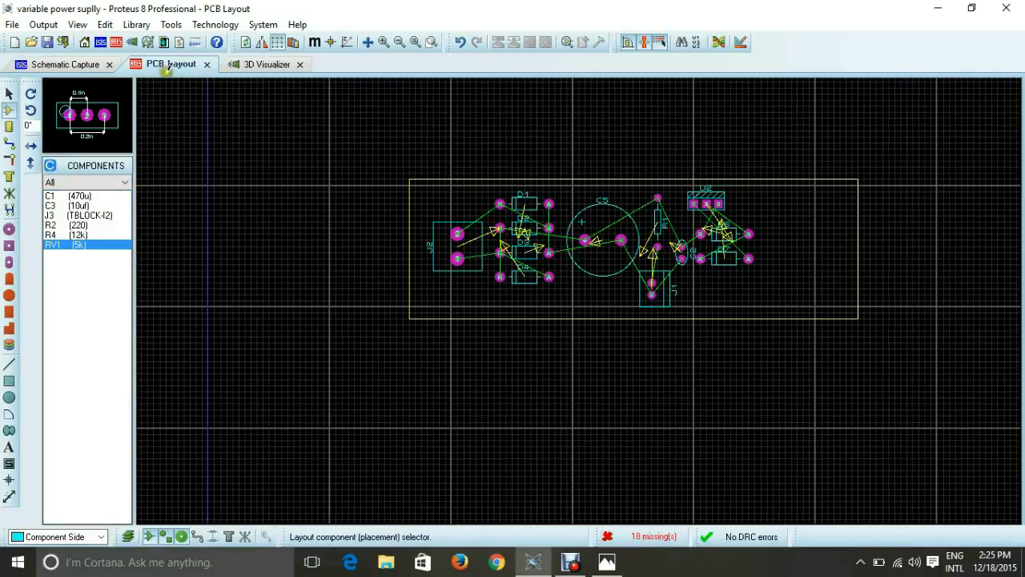
{"action": "left_click", "coordinate": [711, 290]}
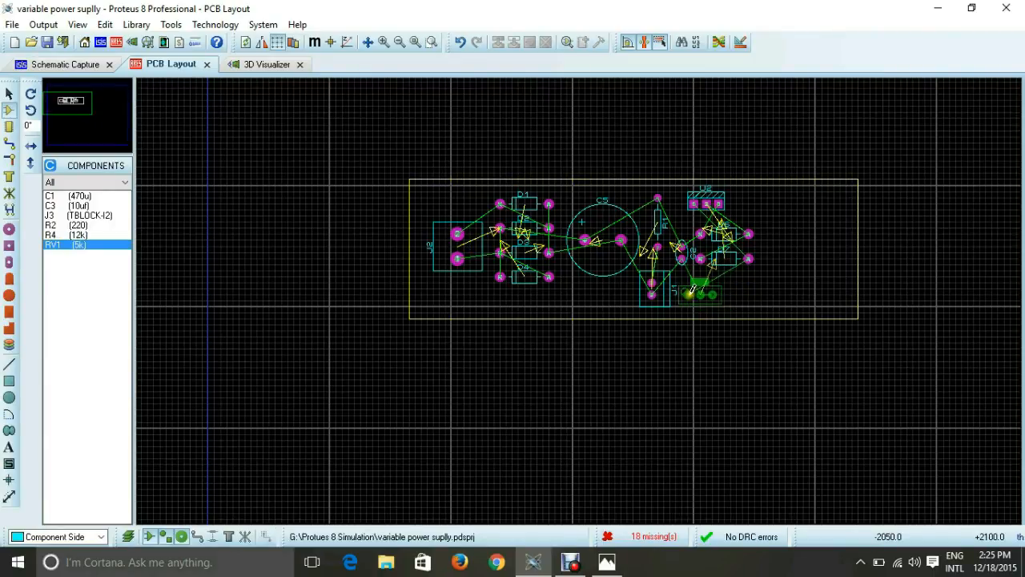
{"action": "left_click", "coordinate": [698, 292]}
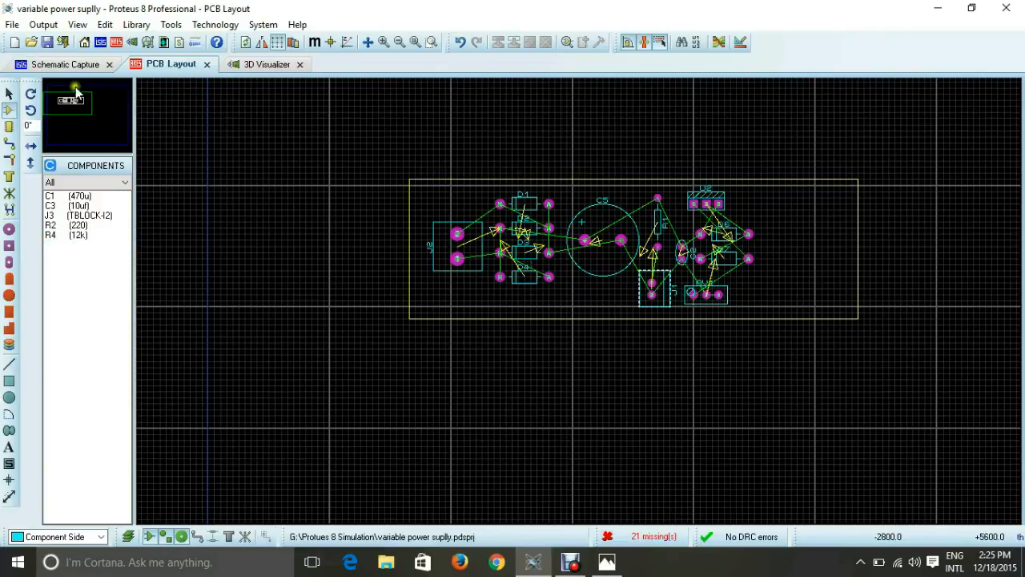
- Place another POT-HG potentiometer in the schematic's empty area below C5
{"action": "left_click", "coordinate": [60, 65]}
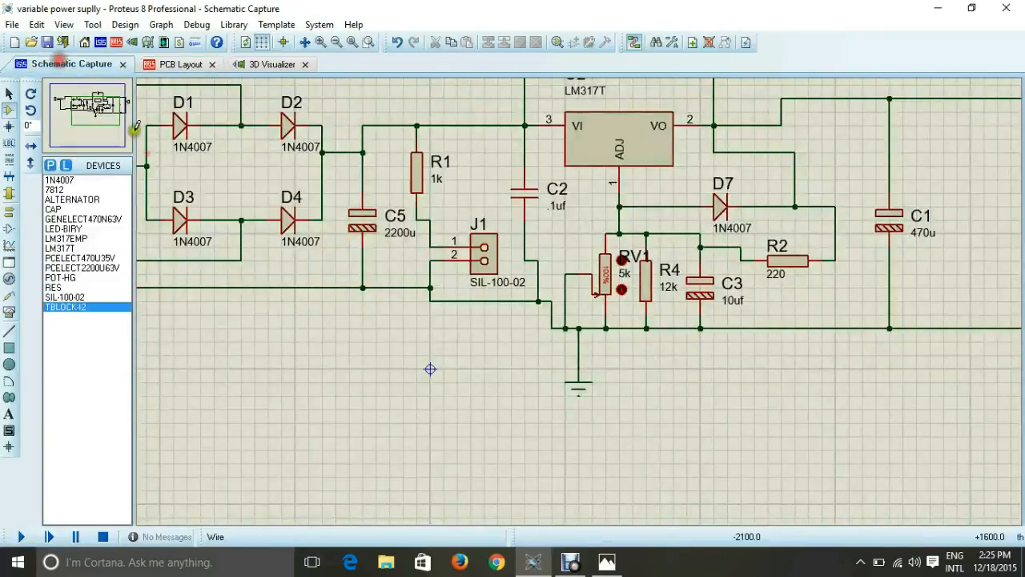
{"action": "left_click", "coordinate": [72, 278]}
{"action": "left_click", "coordinate": [459, 359]}
{"action": "left_click", "coordinate": [377, 373]}
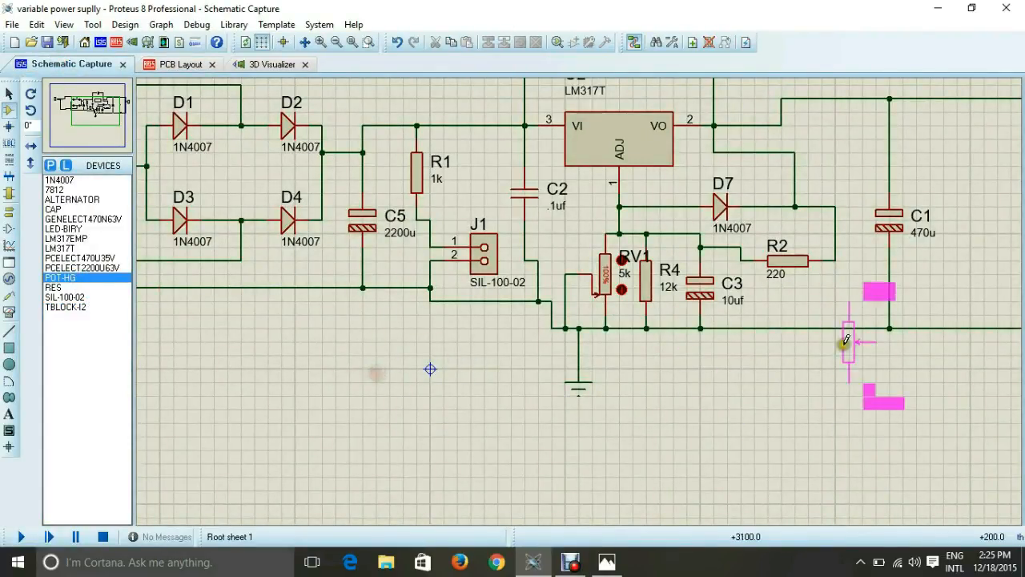
{"action": "left_click", "coordinate": [333, 383]}
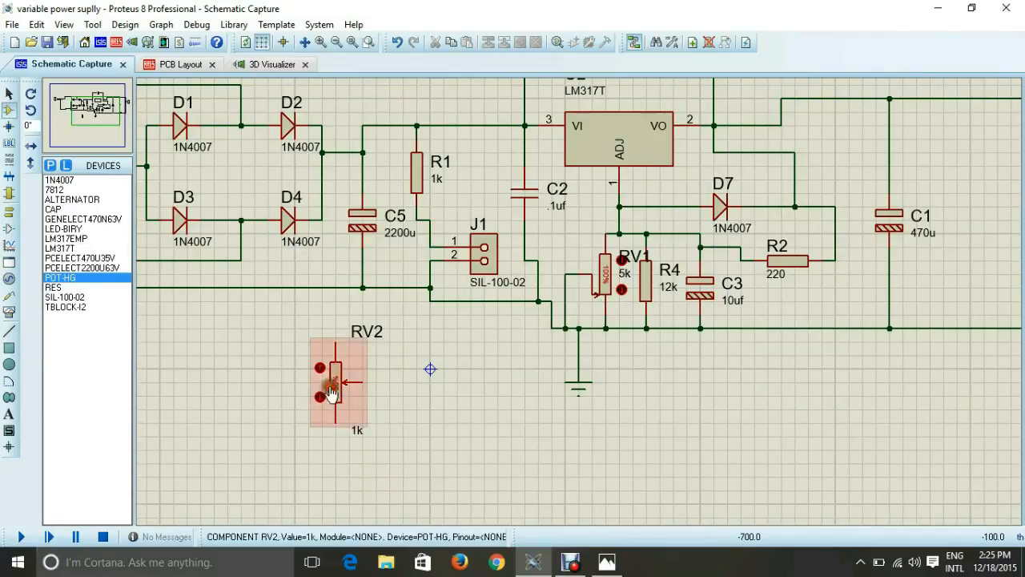
- Start placing RV2 on the PCB, choose to assign it a footprint, and search the packages for "pot"
{"action": "left_click", "coordinate": [187, 64]}
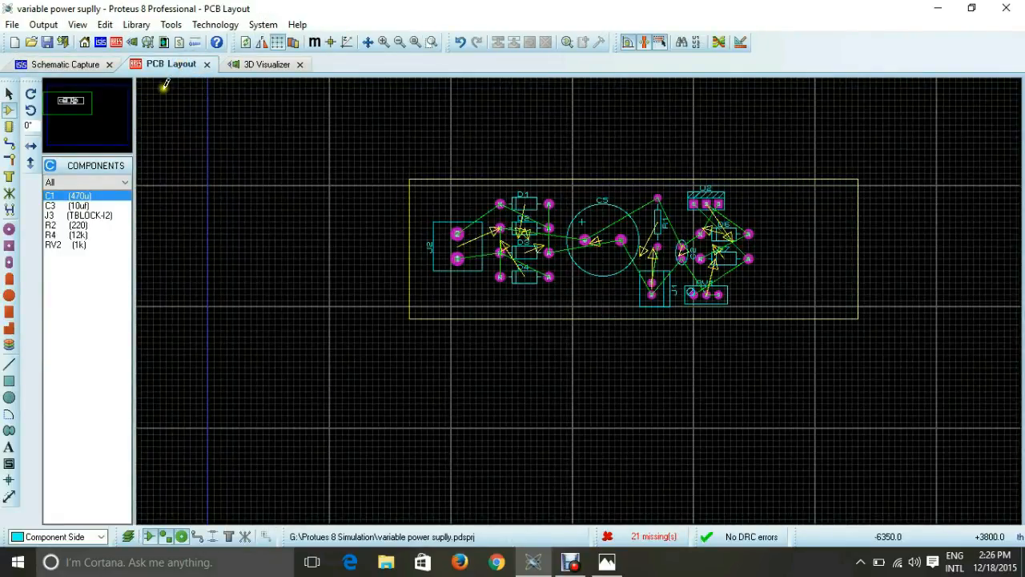
{"action": "left_click", "coordinate": [74, 245]}
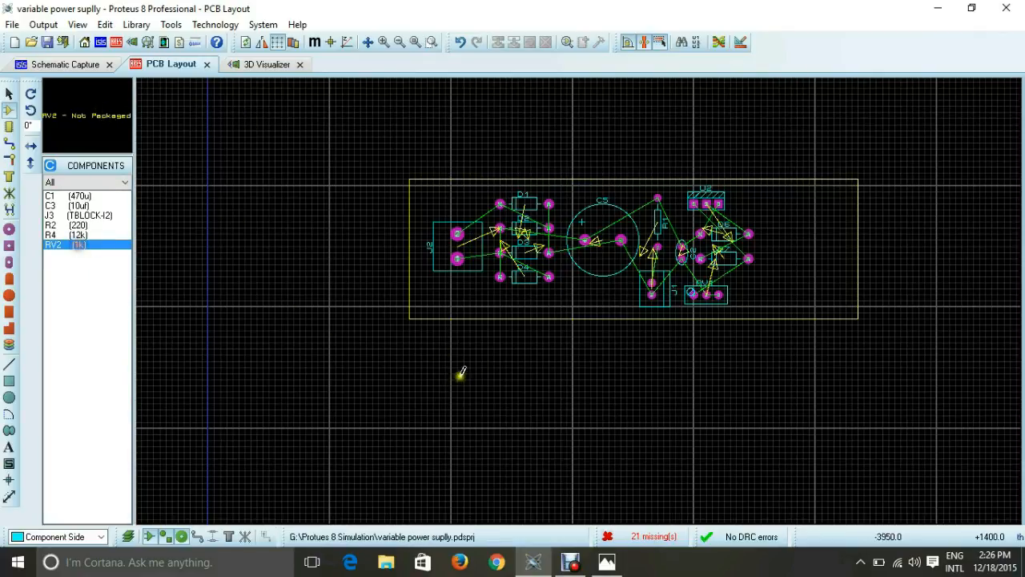
{"action": "left_click", "coordinate": [274, 222]}
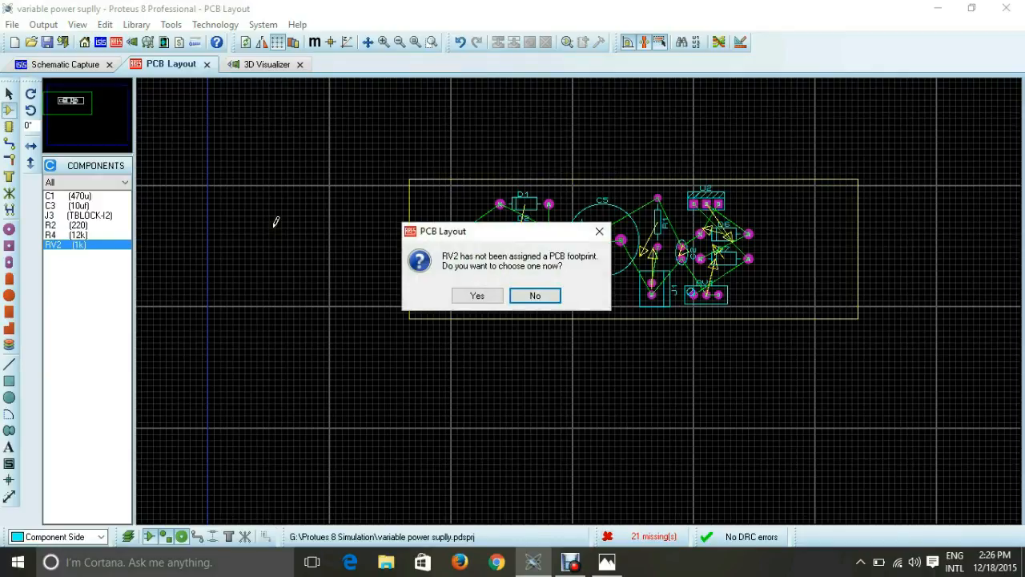
{"action": "left_click", "coordinate": [535, 295]}
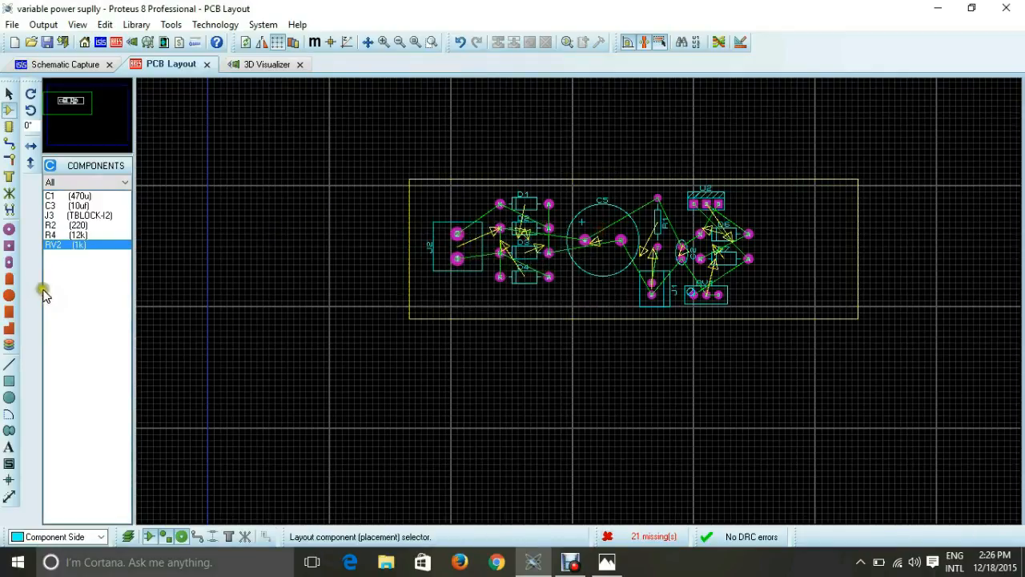
{"action": "left_click", "coordinate": [82, 245]}
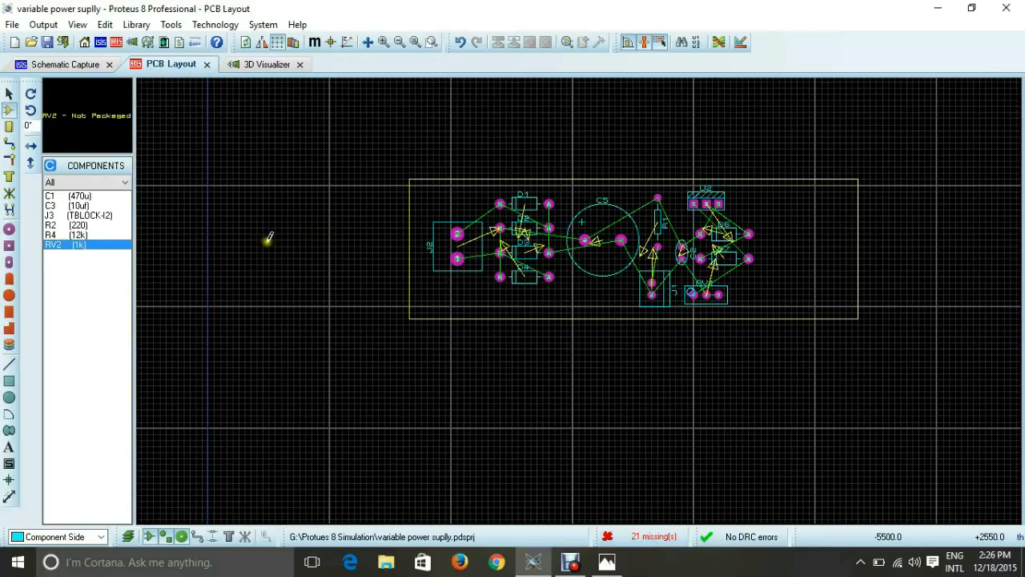
{"action": "left_click", "coordinate": [300, 247]}
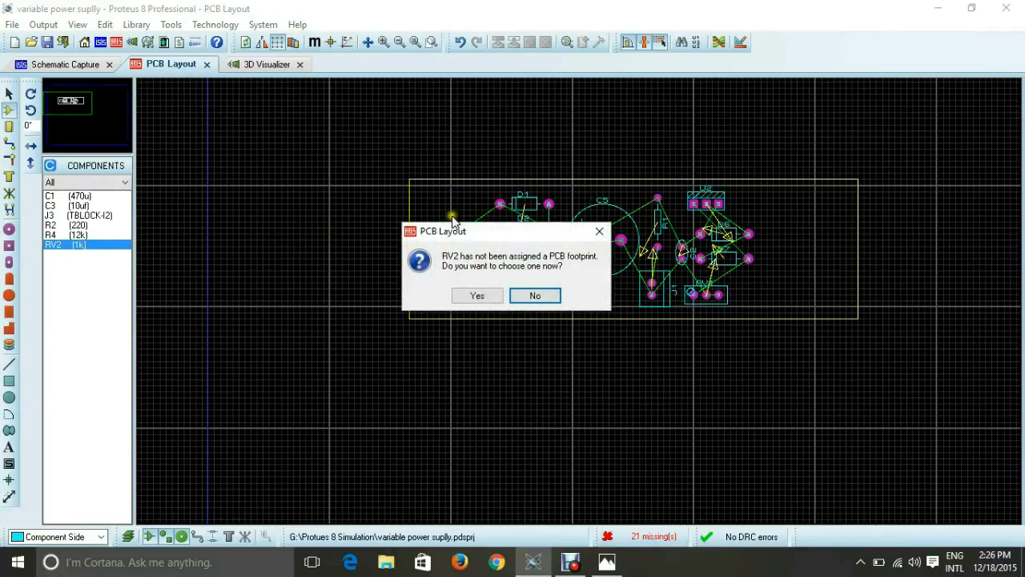
{"action": "left_click", "coordinate": [480, 300]}
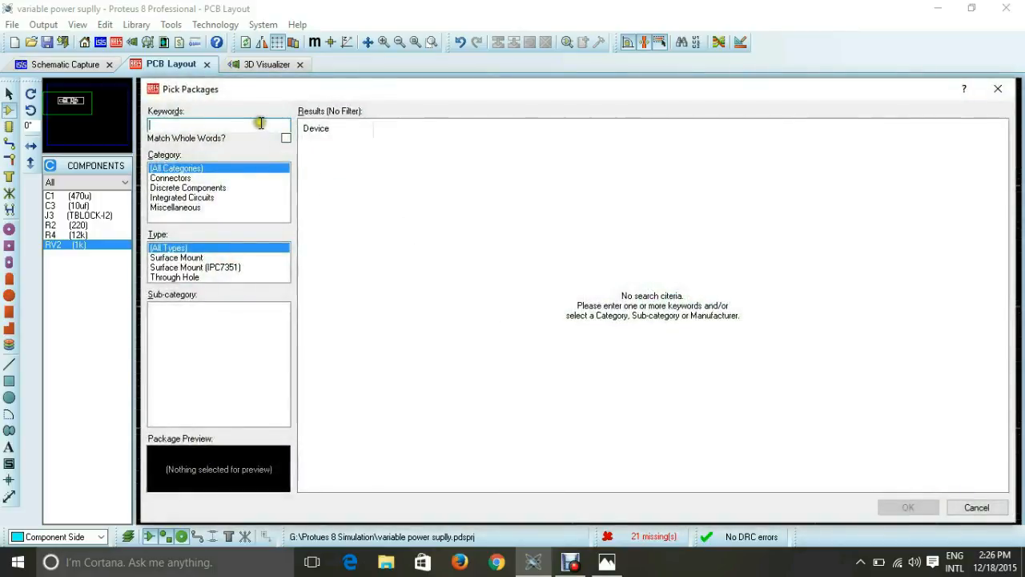
{"action": "type", "text": "pot"}
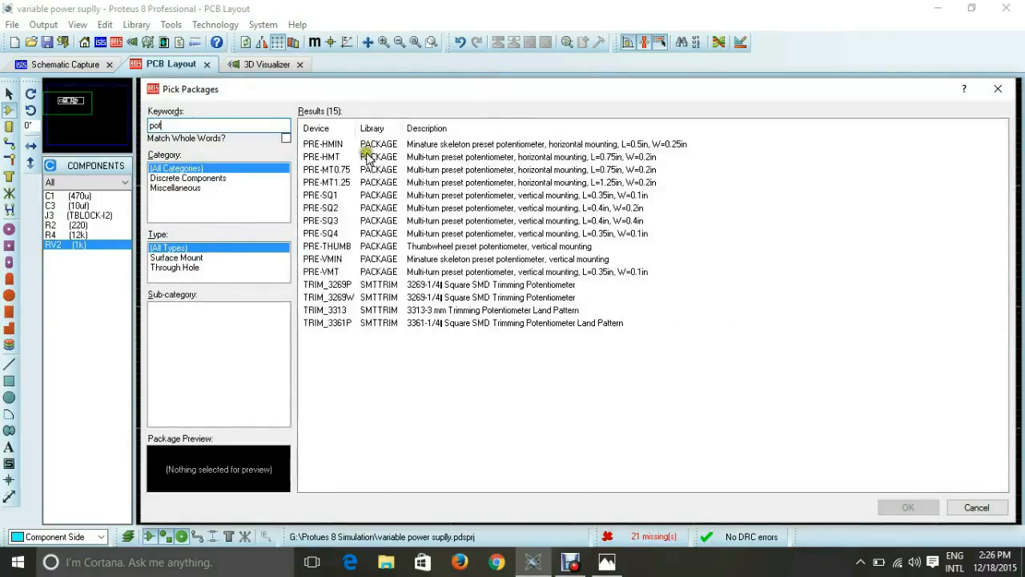
- Examine the footprint previews of the potentiometer packages one after another, from PRE-HMIN to TRIM_3361P
{"action": "left_click", "coordinate": [378, 145]}
{"action": "left_click", "coordinate": [382, 157]}
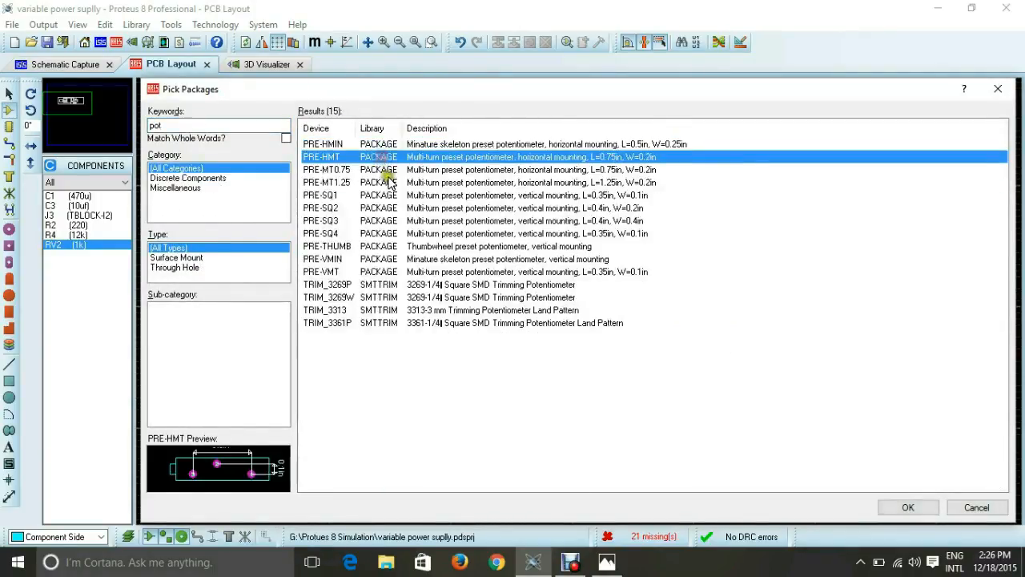
{"action": "left_click", "coordinate": [388, 170]}
{"action": "left_click", "coordinate": [387, 183]}
{"action": "left_click", "coordinate": [388, 196]}
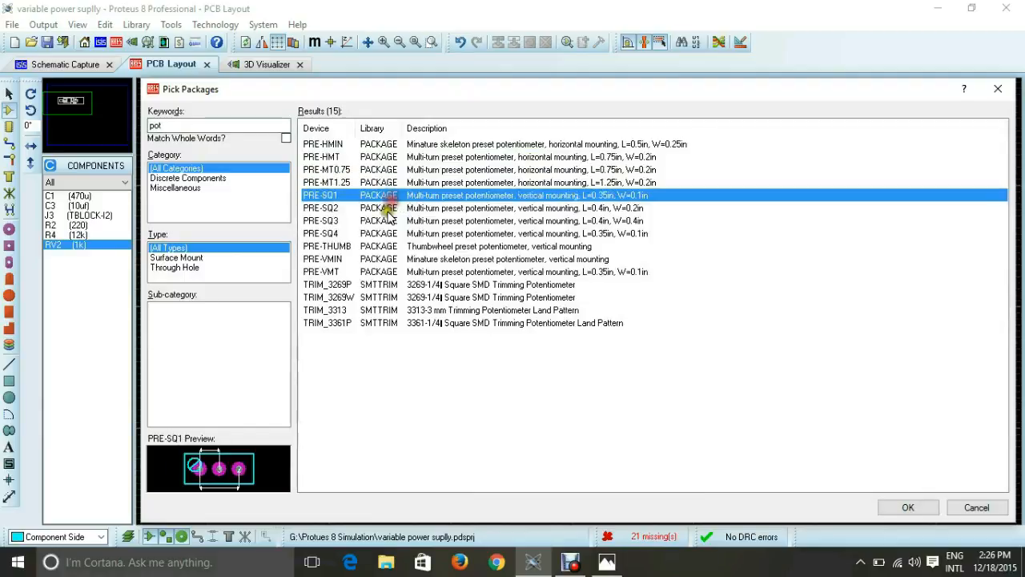
{"action": "left_click", "coordinate": [388, 209]}
{"action": "left_click", "coordinate": [390, 221]}
{"action": "left_click", "coordinate": [391, 233]}
{"action": "left_click", "coordinate": [392, 246]}
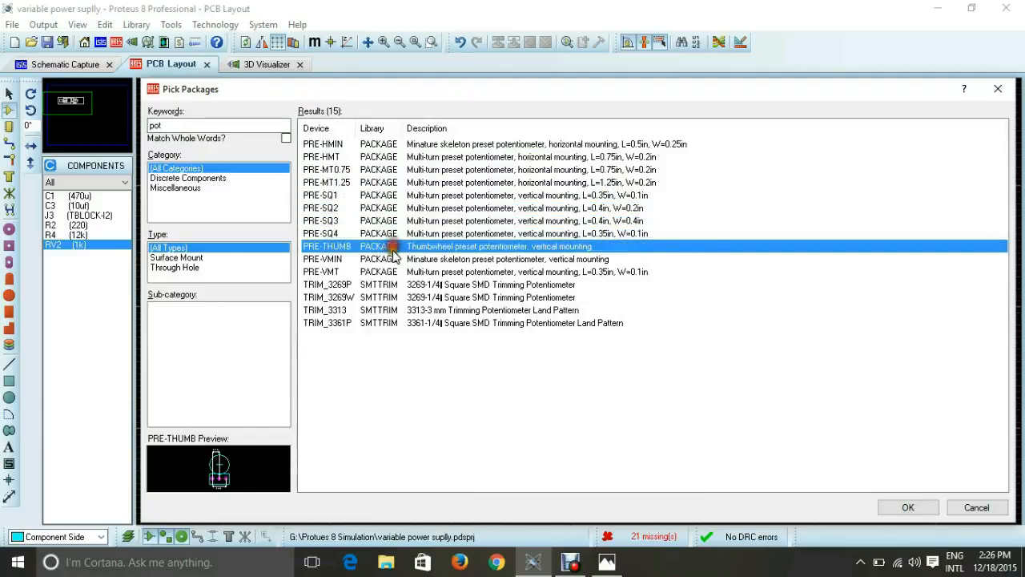
{"action": "left_click", "coordinate": [394, 259]}
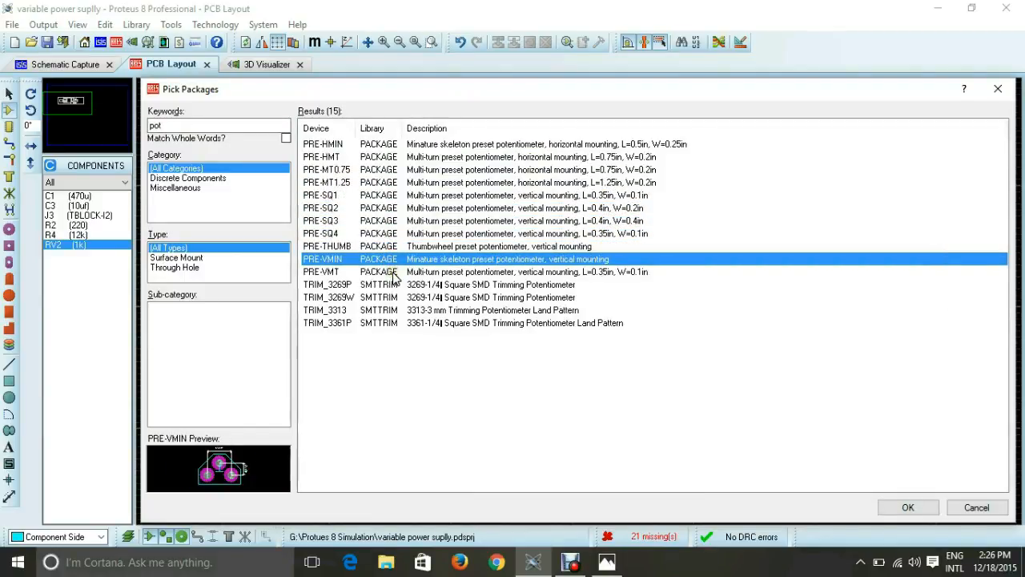
{"action": "left_click", "coordinate": [393, 272]}
{"action": "left_click", "coordinate": [395, 286]}
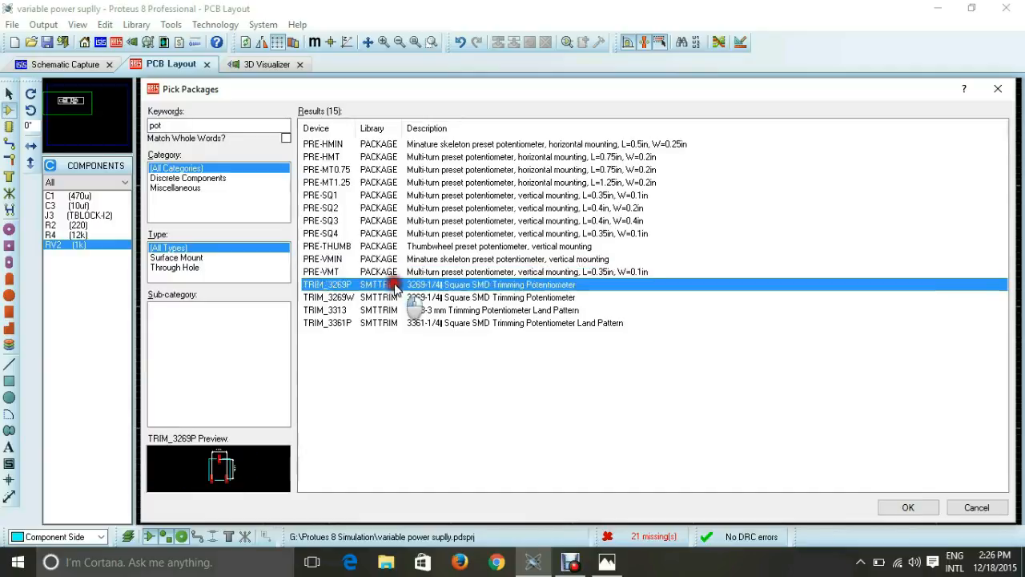
{"action": "left_click", "coordinate": [402, 298]}
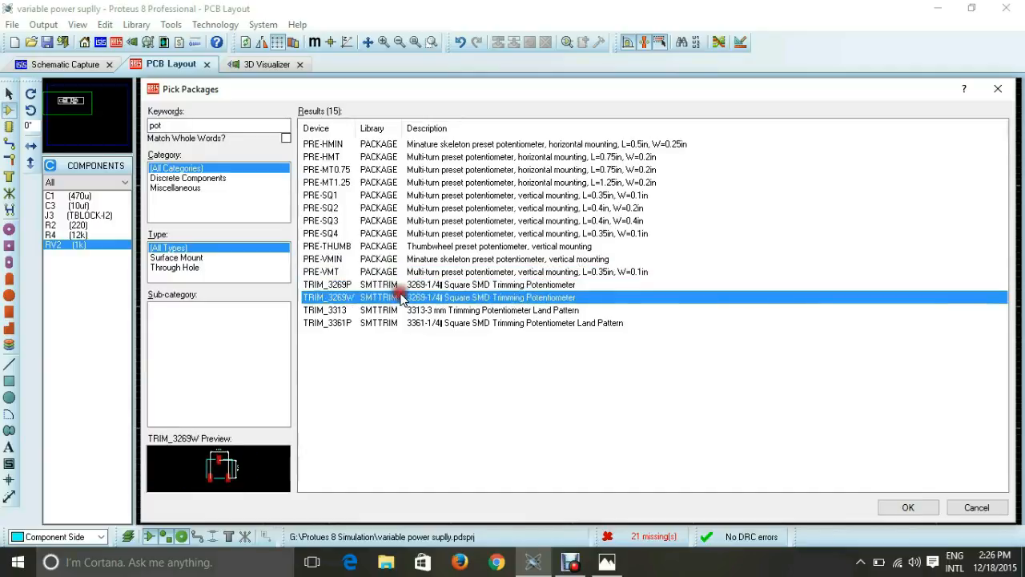
{"action": "left_click", "coordinate": [398, 312]}
{"action": "left_click", "coordinate": [395, 321]}
- Review the previews of TRIM_3313, TRIM_3269W and the PRE-SQ packages again, ending on PRE-SQ1
{"action": "left_click", "coordinate": [398, 311]}
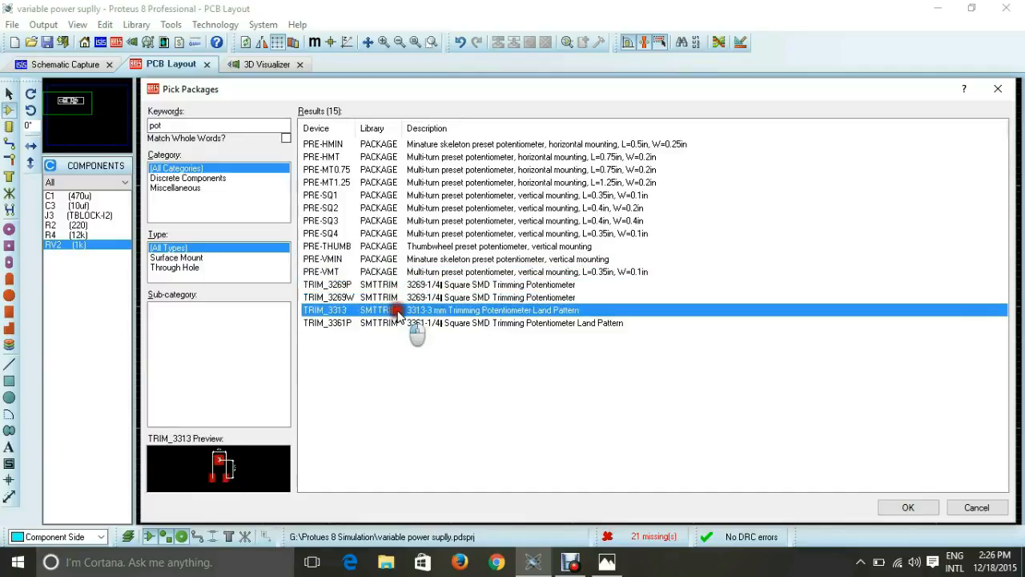
{"action": "left_click", "coordinate": [399, 297]}
{"action": "left_click", "coordinate": [398, 221]}
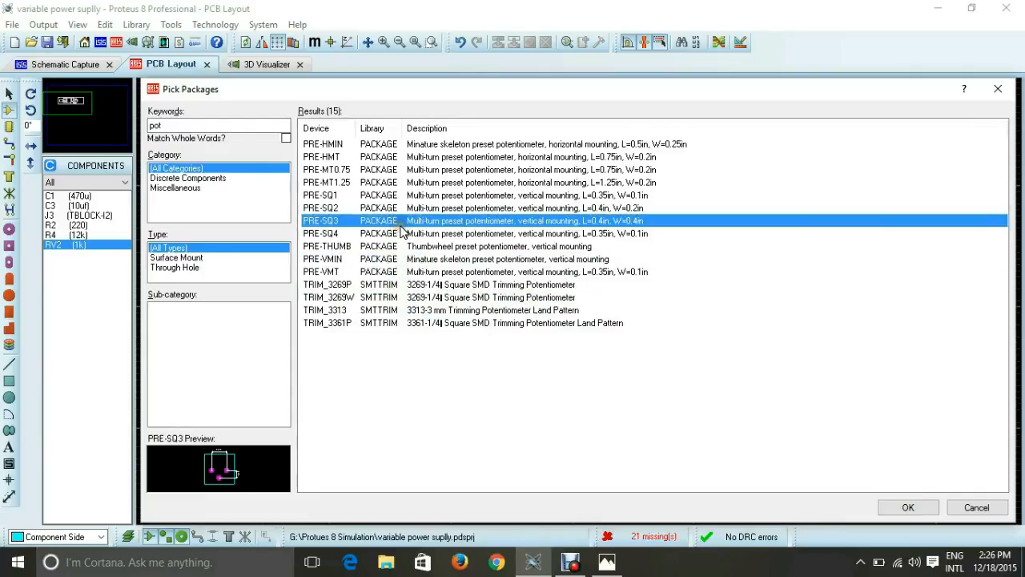
{"action": "left_click", "coordinate": [400, 234]}
{"action": "left_click", "coordinate": [400, 222]}
{"action": "left_click", "coordinate": [403, 209]}
{"action": "left_click", "coordinate": [401, 196]}
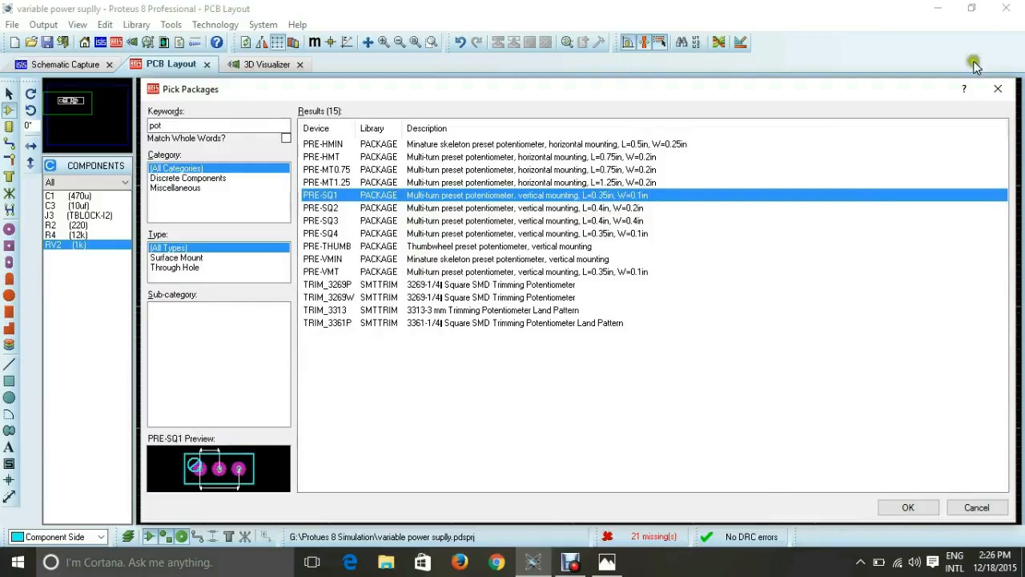
- Switch to Photos to examine the potentiometer in the finished board's picture, and return to the package selection in Proteus
{"action": "left_click", "coordinate": [609, 559]}
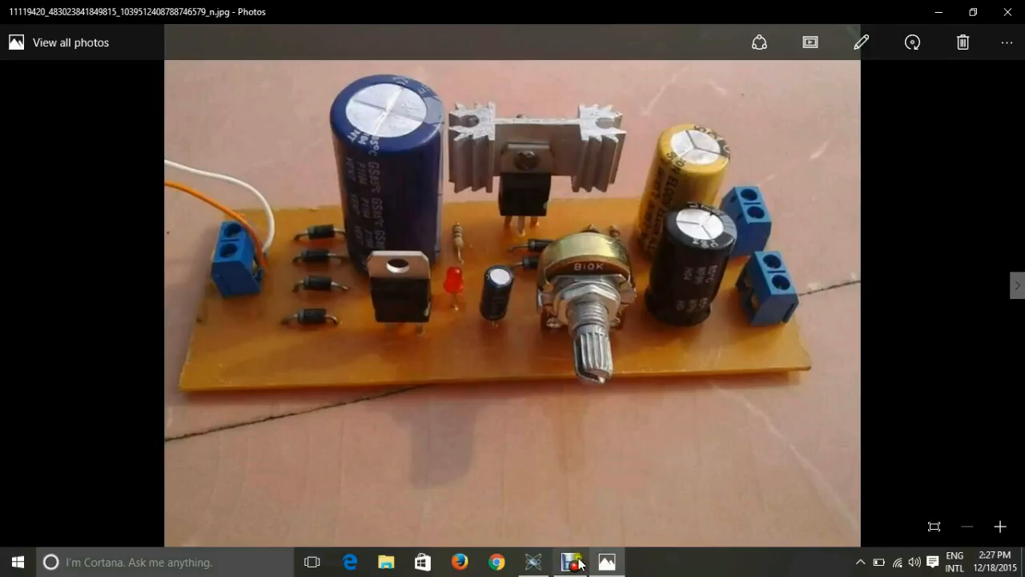
{"action": "mouse_move", "coordinate": [610, 563]}
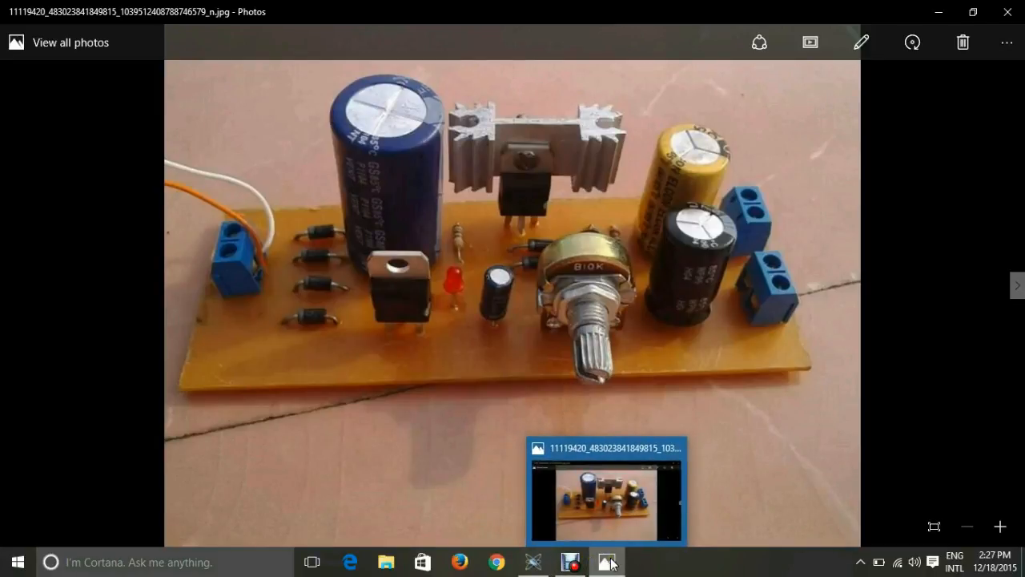
{"action": "left_click", "coordinate": [536, 565]}
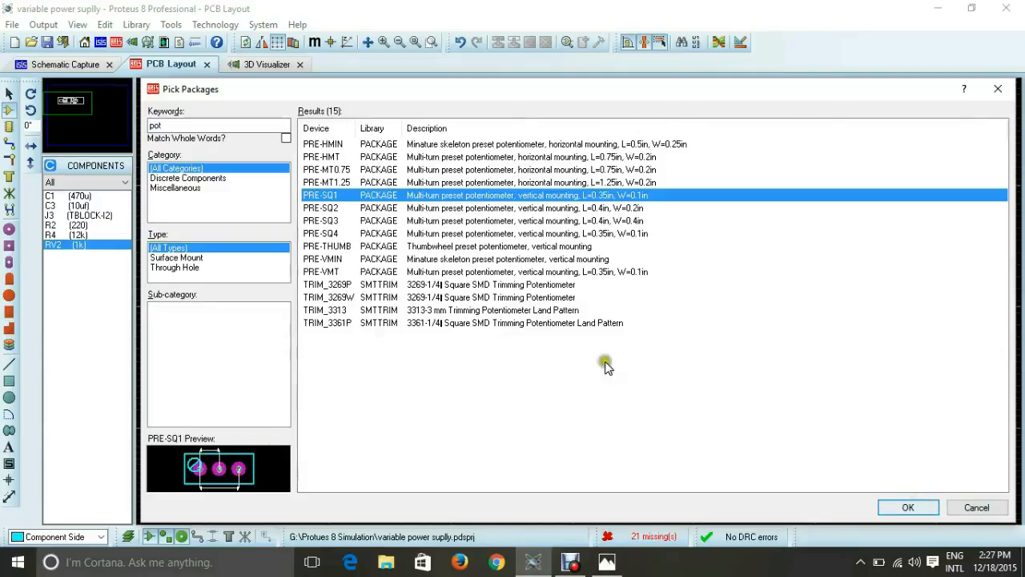
- Compare the previews of PRE-SQ2, PRE-SQ4, PRE-SQ1 and PRE-MT0.75, and close the package selection without assigning one to RV2
{"action": "left_click", "coordinate": [473, 210]}
{"action": "left_click", "coordinate": [470, 233]}
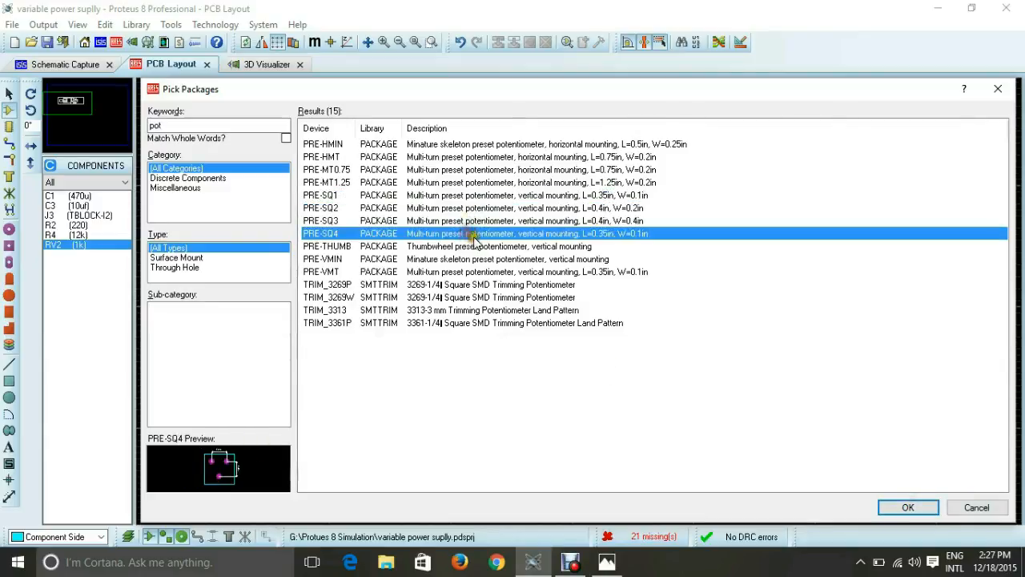
{"action": "left_click", "coordinate": [475, 196]}
{"action": "left_click", "coordinate": [488, 170]}
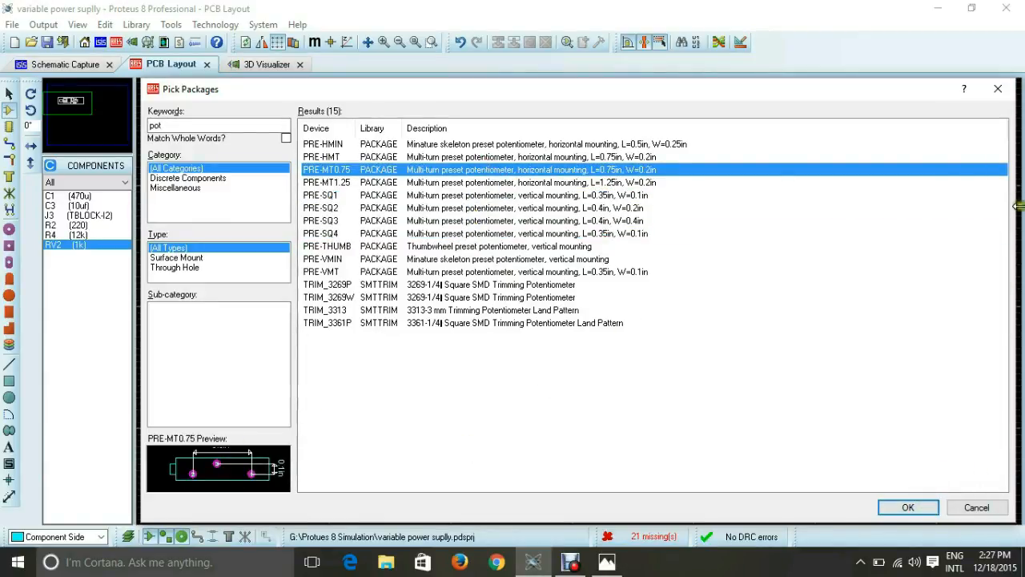
{"action": "left_click", "coordinate": [994, 91]}
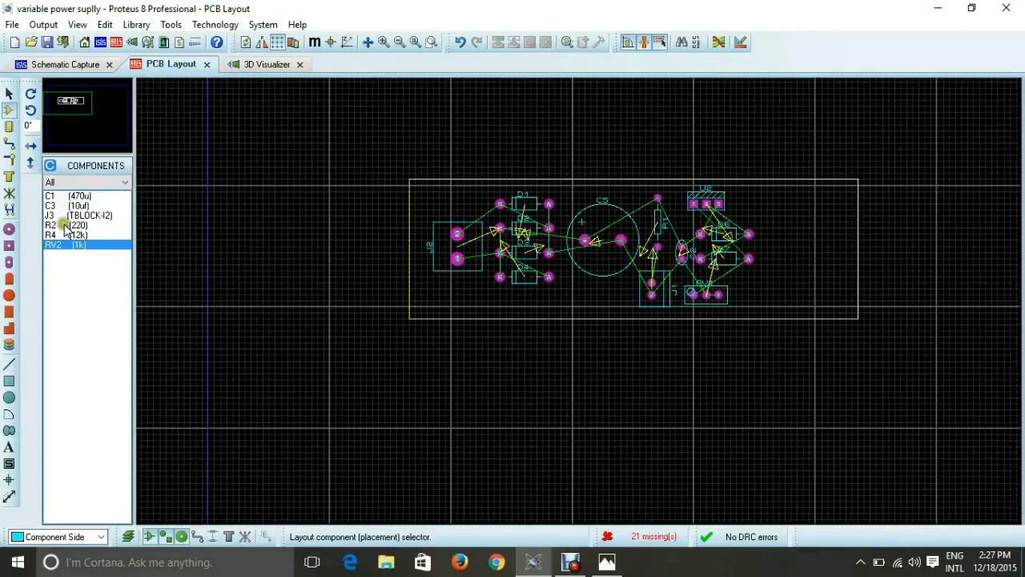
- Check the placed parts around RV1 in the layout against the regulator and output section of the schematic, and return to the layout
{"action": "scroll", "coordinate": [895, 226], "scroll_direction": "up", "scroll_amount": 1}
{"action": "scroll", "coordinate": [460, 291], "scroll_direction": "up", "scroll_amount": 1}
{"action": "scroll", "coordinate": [578, 300], "scroll_direction": "down", "scroll_amount": 1}
{"action": "scroll", "coordinate": [579, 295], "scroll_direction": "up", "scroll_amount": 1}
{"action": "scroll", "coordinate": [580, 295], "scroll_direction": "down", "scroll_amount": 1}
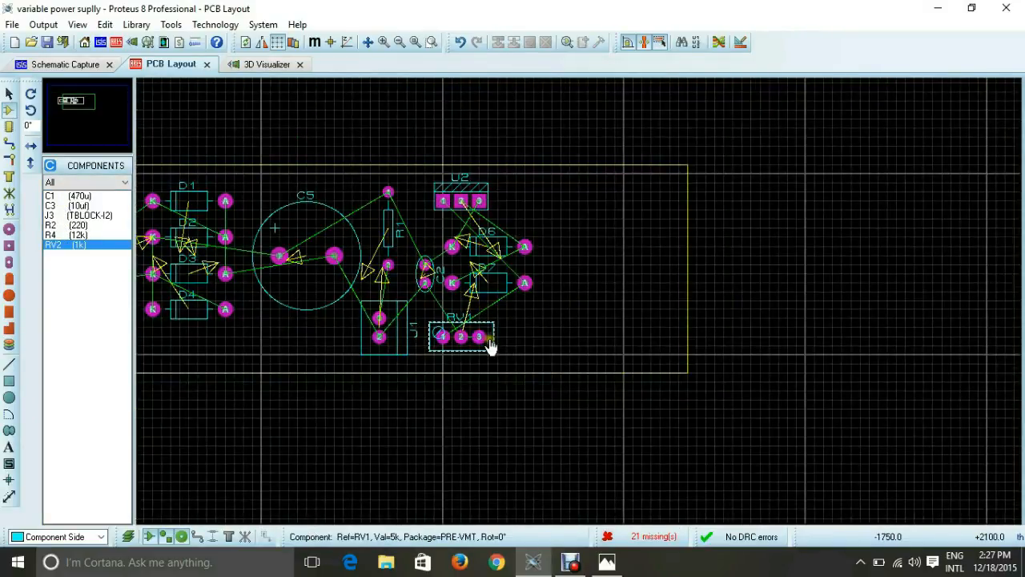
{"action": "scroll", "coordinate": [508, 304], "scroll_direction": "up", "scroll_amount": 1}
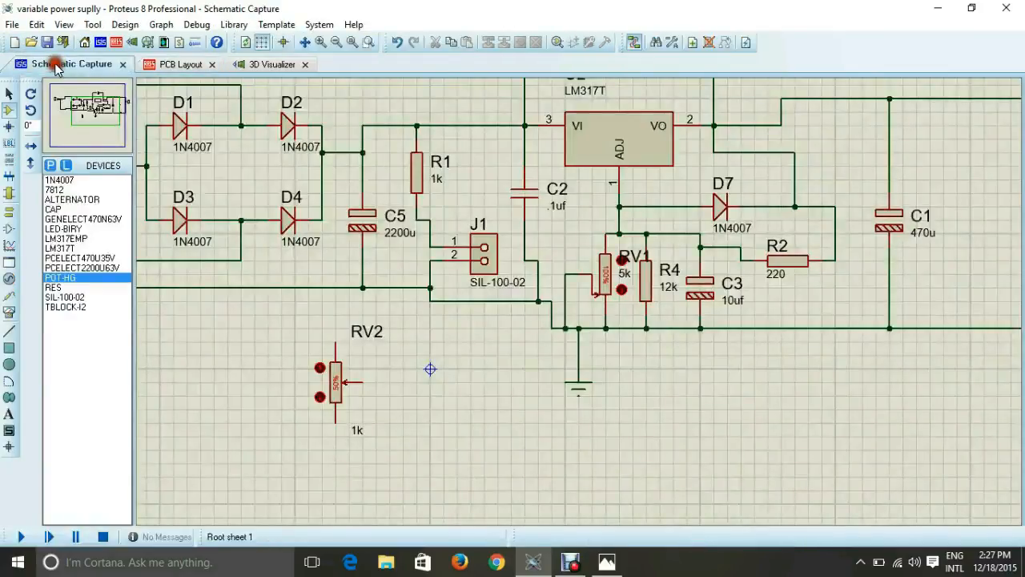
{"action": "left_click", "coordinate": [39, 63]}
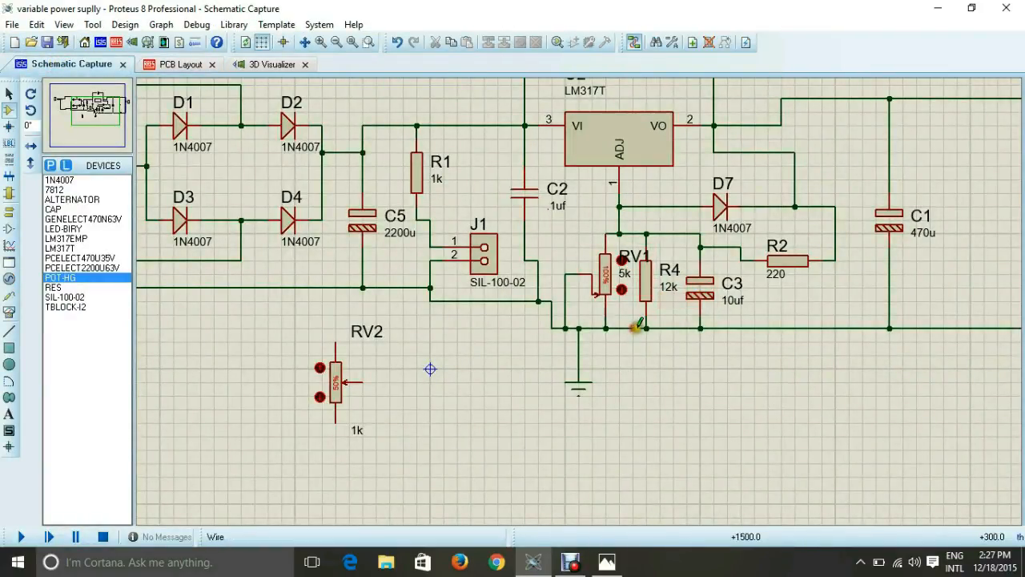
{"action": "scroll", "coordinate": [587, 165], "scroll_direction": "down", "scroll_amount": 1}
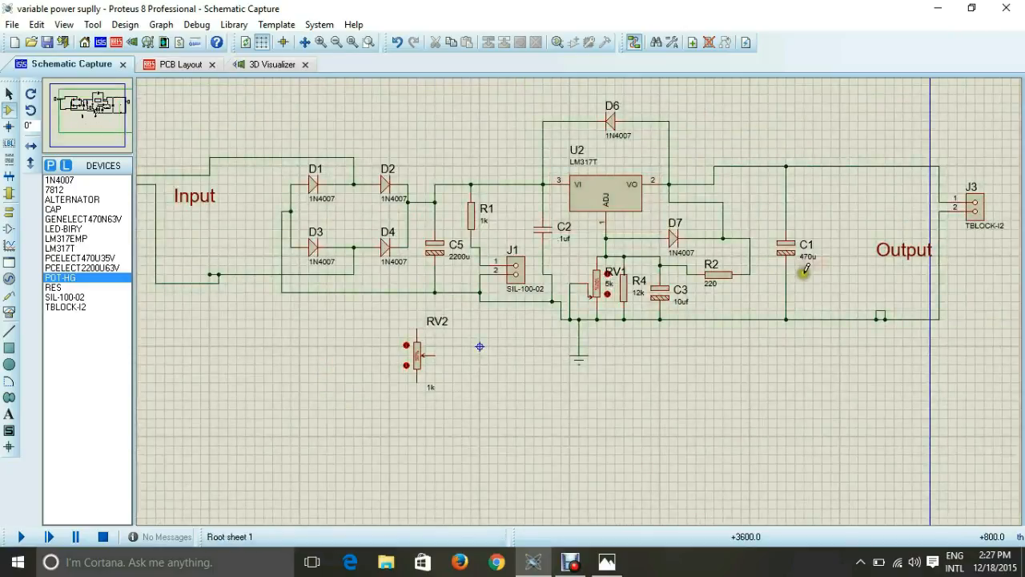
{"action": "left_click", "coordinate": [168, 65]}
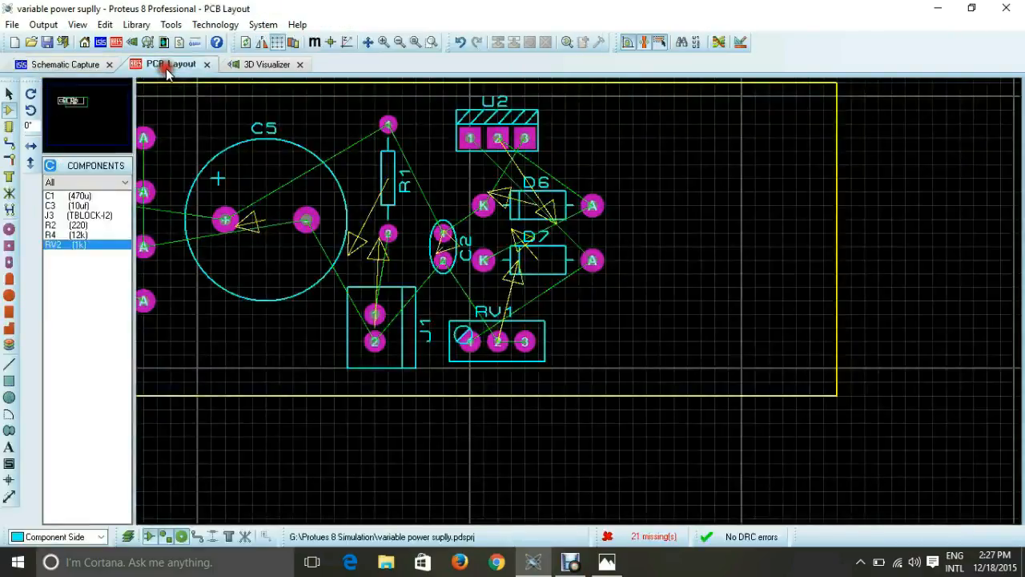
- Place resistors R2 and R4 vertically at -90° side by side, to the right of diodes D6 and D7
{"action": "left_click", "coordinate": [81, 230]}
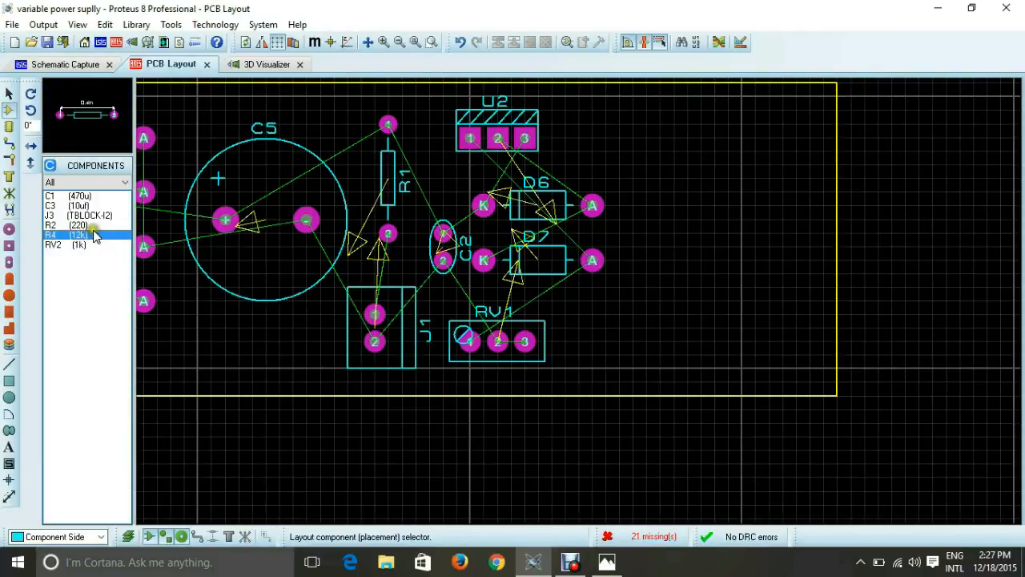
{"action": "left_click", "coordinate": [31, 110]}
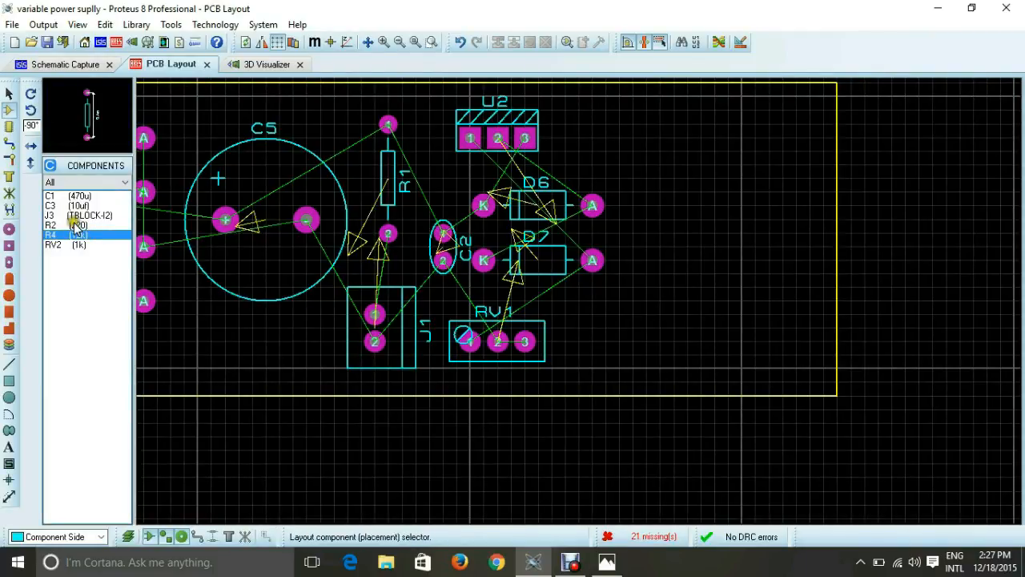
{"action": "left_click", "coordinate": [75, 227]}
{"action": "left_click", "coordinate": [30, 95]}
{"action": "left_click", "coordinate": [29, 94]}
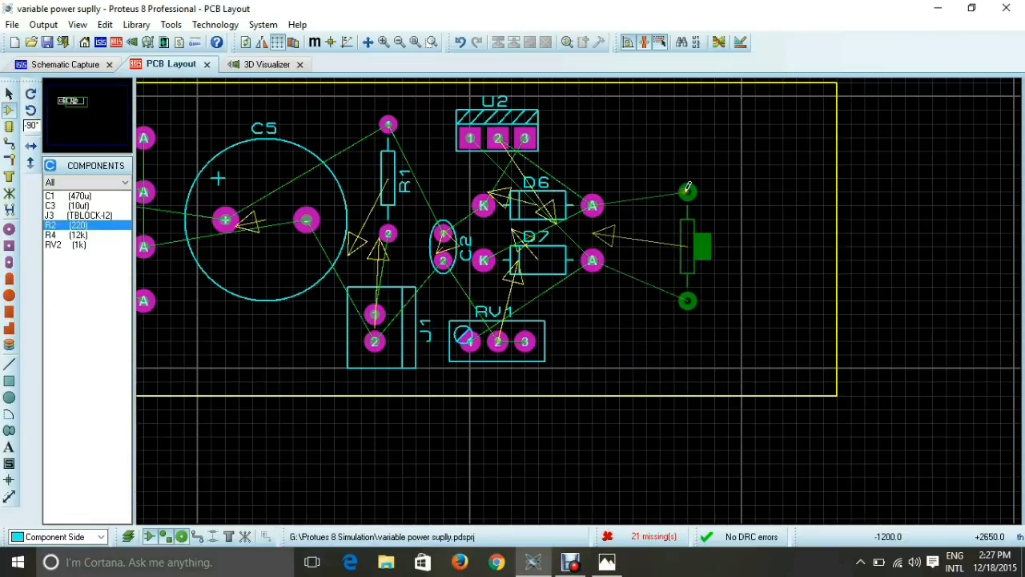
{"action": "left_click", "coordinate": [689, 187]}
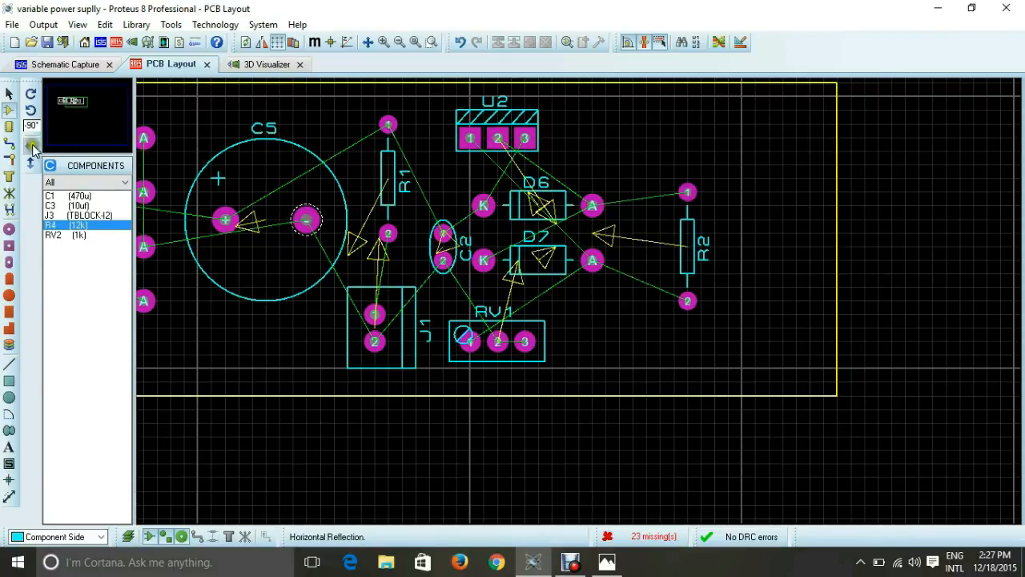
{"action": "left_click", "coordinate": [79, 226]}
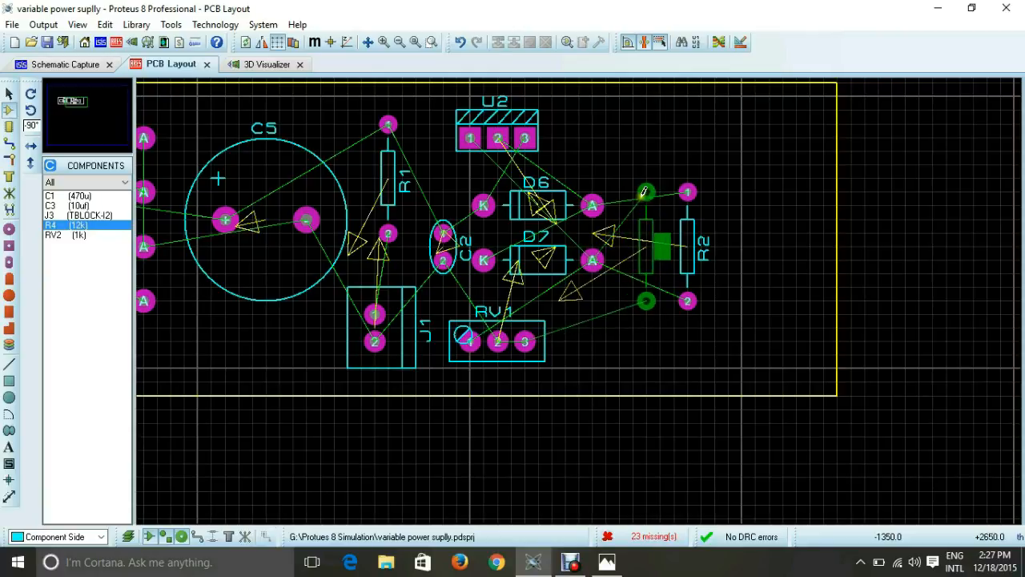
{"action": "left_click", "coordinate": [643, 192]}
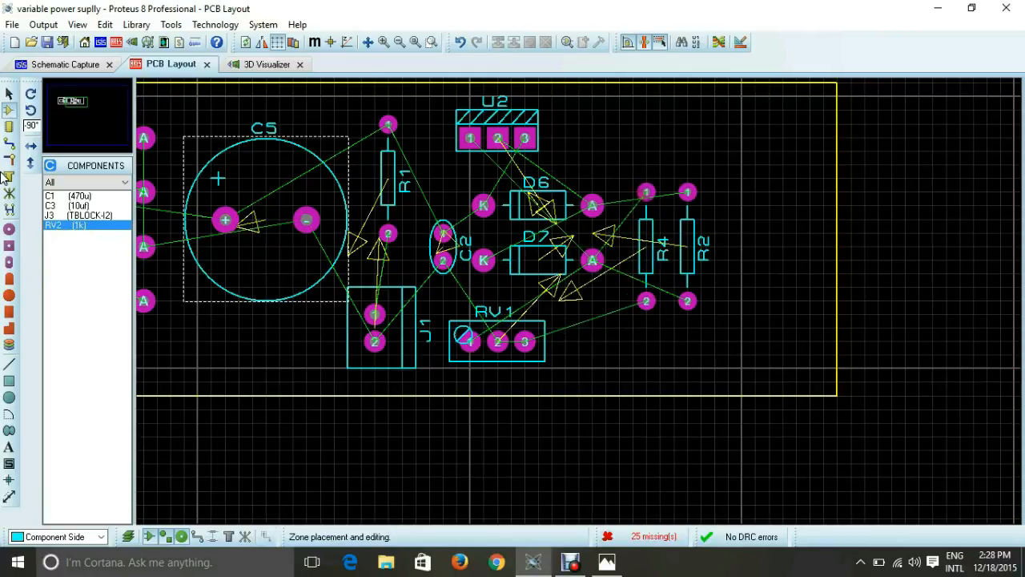
- Place capacitor C3 rotated to -180° directly below resistors R4 and R2
{"action": "left_click", "coordinate": [80, 205]}
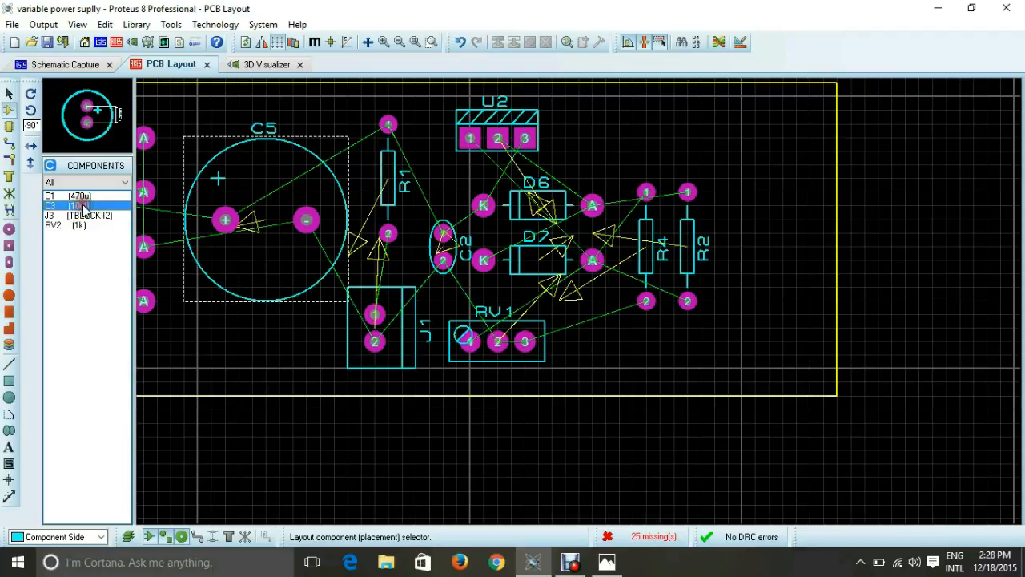
{"action": "left_click", "coordinate": [33, 94]}
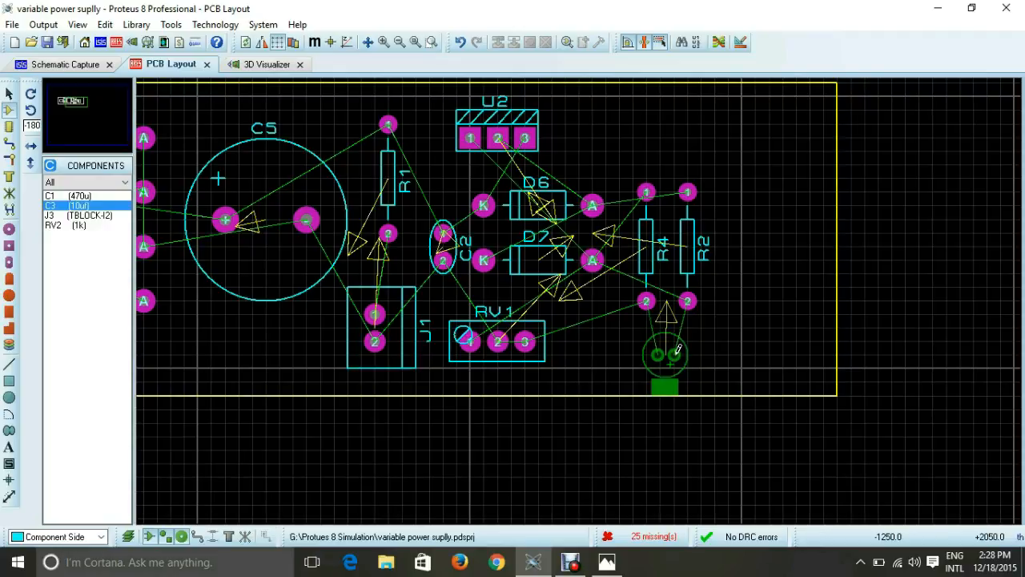
{"action": "left_click", "coordinate": [678, 351]}
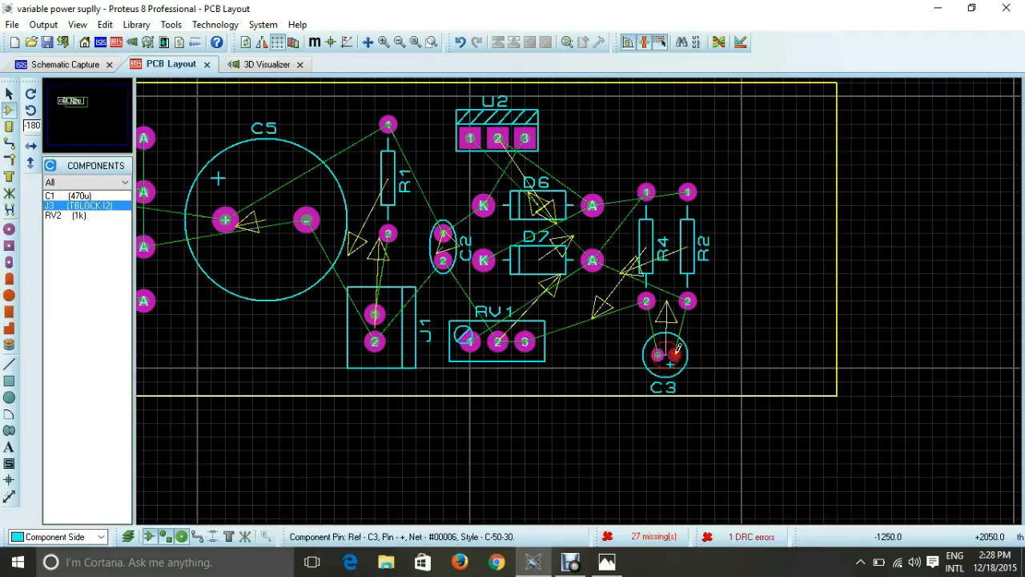
- Place capacitor C1 at 0° above resistors R4 and R2, to the right of U2
{"action": "left_click", "coordinate": [74, 206]}
{"action": "left_click", "coordinate": [52, 197]}
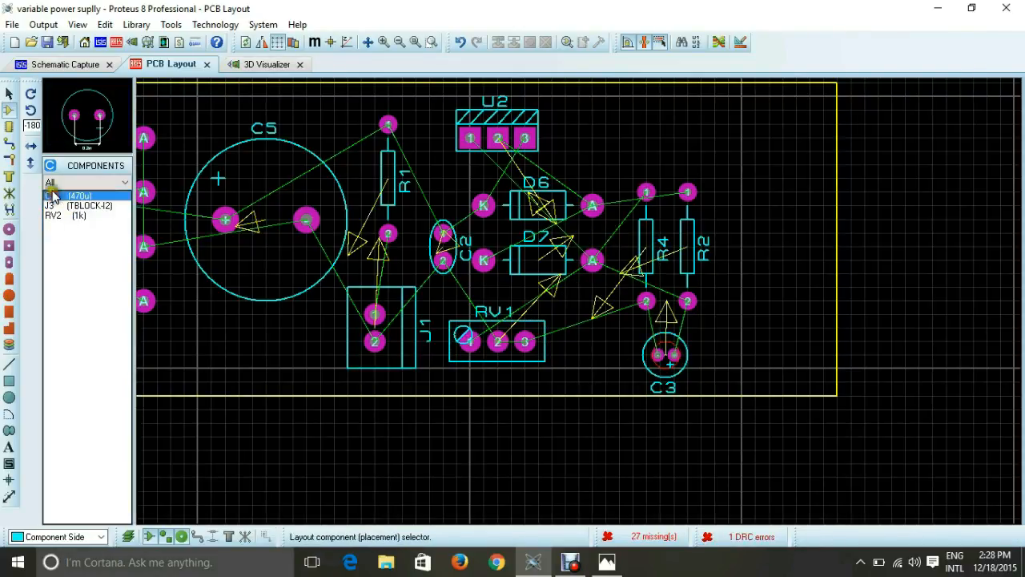
{"action": "left_click", "coordinate": [33, 94]}
{"action": "left_click", "coordinate": [32, 94]}
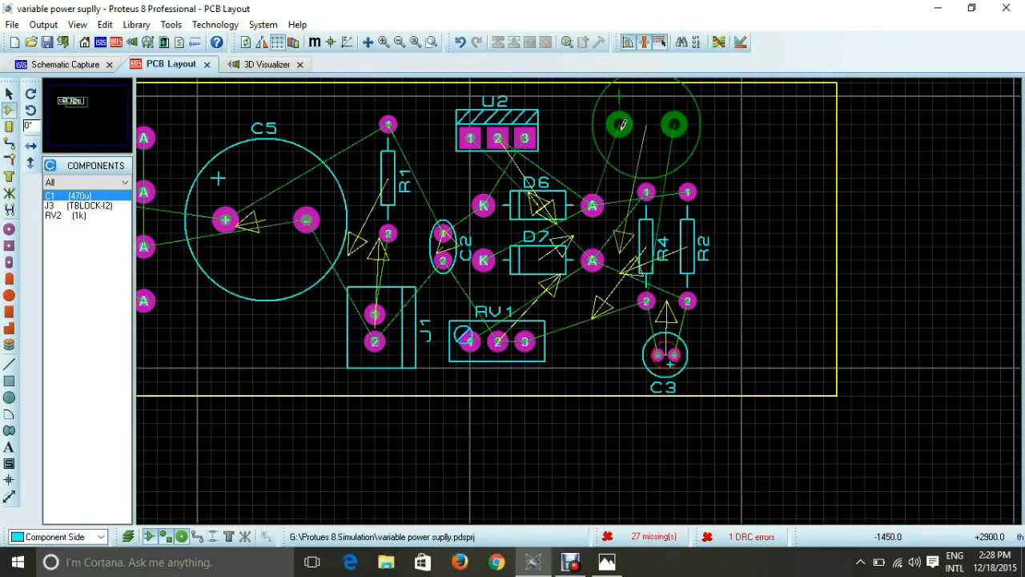
{"action": "left_click", "coordinate": [620, 124]}
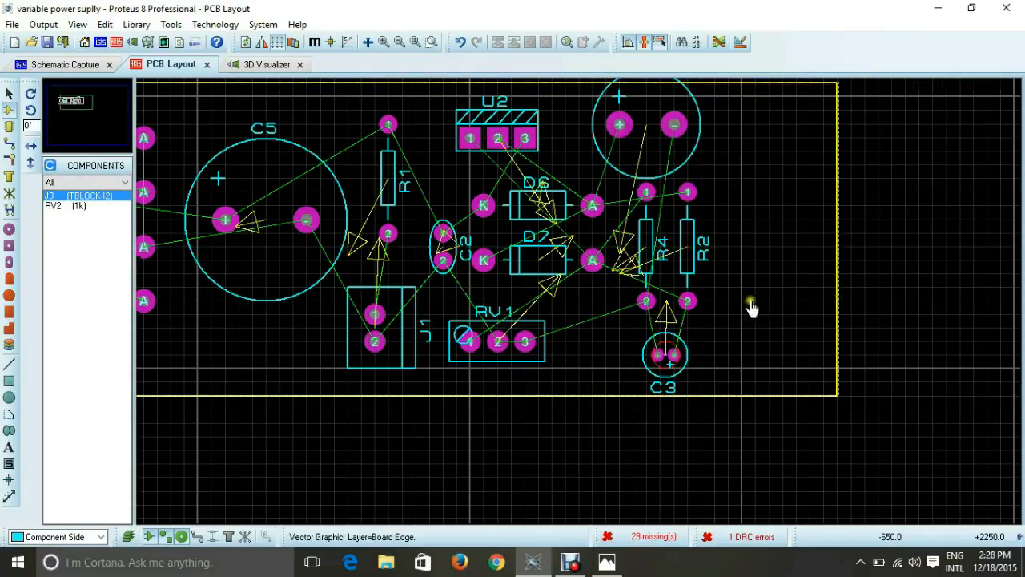
- Extend the board edge's upper side upward so that it encloses capacitor C1
{"action": "scroll", "coordinate": [845, 297], "scroll_direction": "down", "scroll_amount": 2}
{"action": "scroll", "coordinate": [654, 247], "scroll_direction": "up", "scroll_amount": 1}
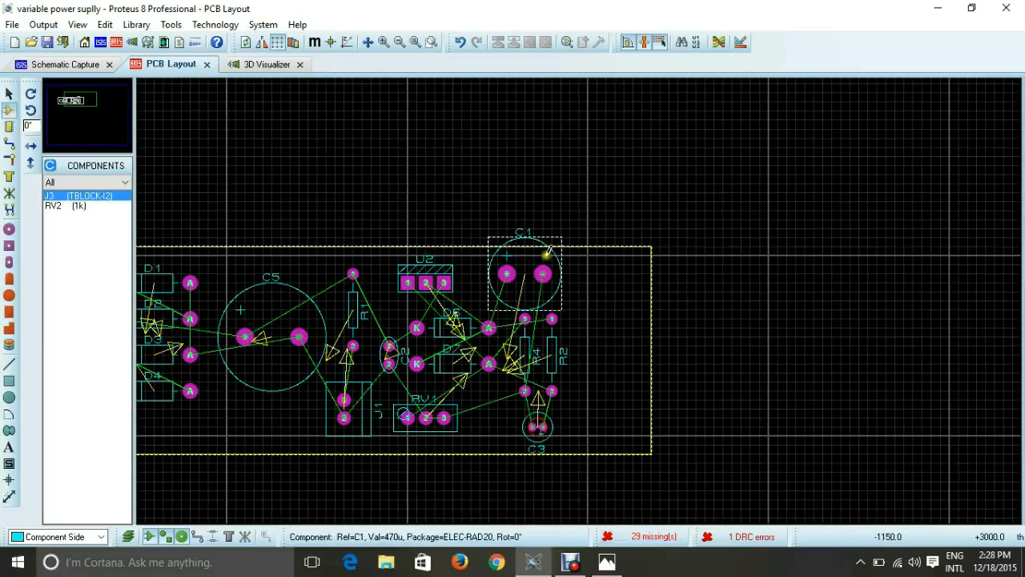
{"action": "left_click", "coordinate": [422, 247]}
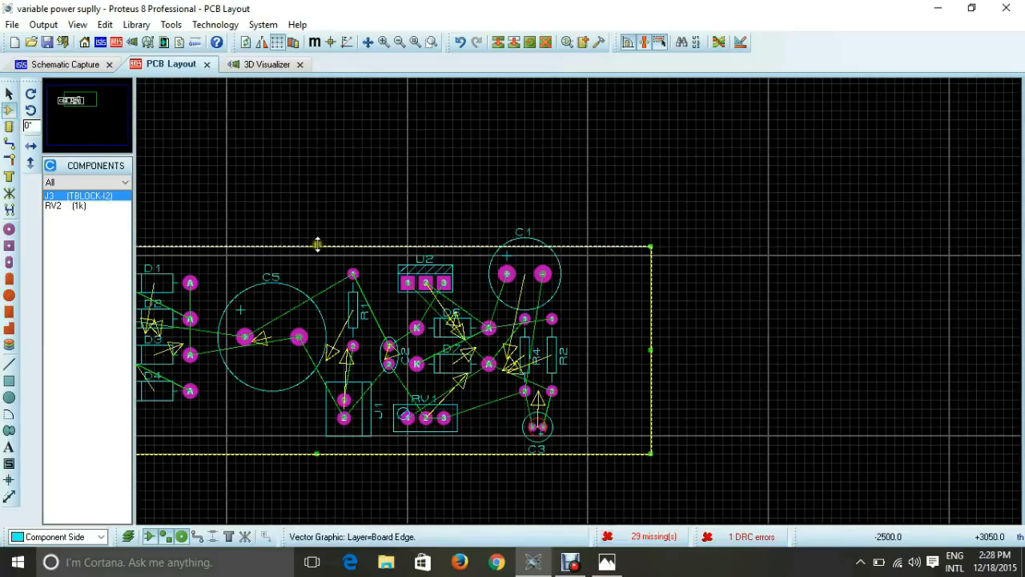
{"action": "left_click_drag", "start_coordinate": [315, 244], "coordinate": [315, 220]}
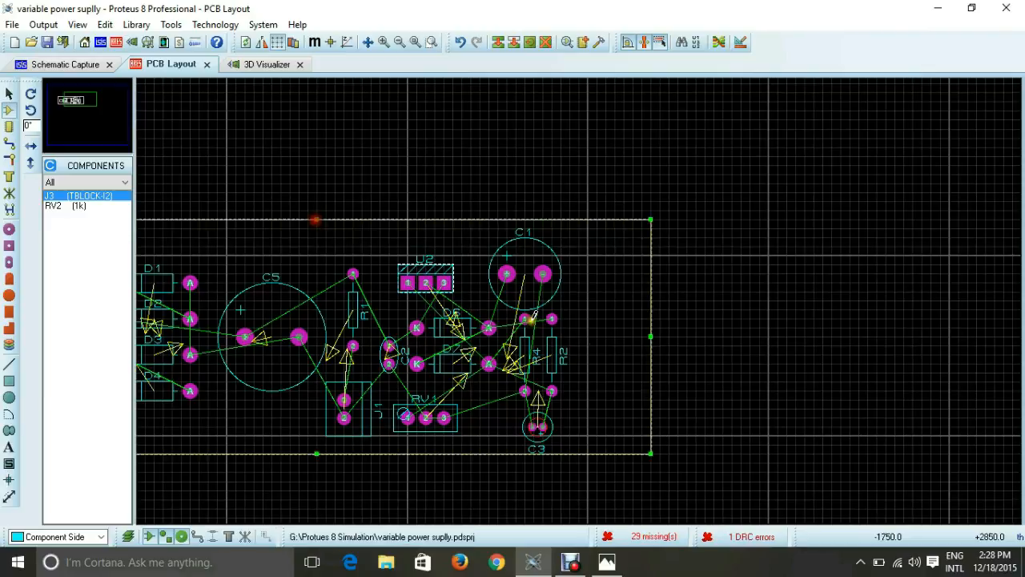
{"action": "left_click", "coordinate": [601, 343]}
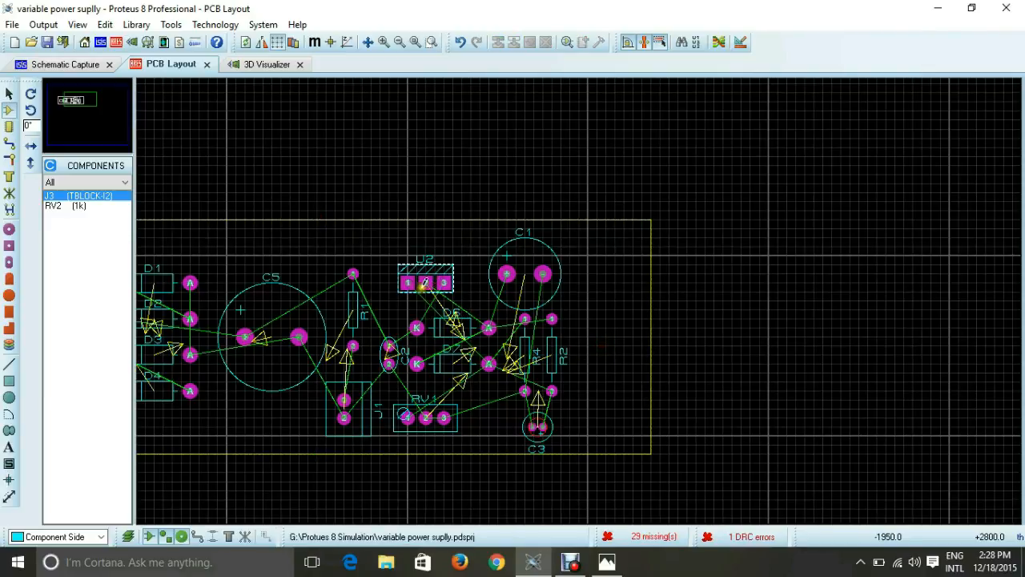
- Move regulator U2 slightly upward, away from diode D6
{"action": "left_click", "coordinate": [424, 287]}
{"action": "left_click_drag", "start_coordinate": [424, 286], "coordinate": [422, 270]}
{"action": "left_click", "coordinate": [615, 308]}
- Review the whole board layout and examine the placed components in the 3D view
{"action": "scroll", "coordinate": [641, 242], "scroll_direction": "down", "scroll_amount": 2}
{"action": "scroll", "coordinate": [334, 332], "scroll_direction": "up", "scroll_amount": 1}
{"action": "scroll", "coordinate": [881, 287], "scroll_direction": "down", "scroll_amount": 1}
{"action": "scroll", "coordinate": [597, 299], "scroll_direction": "up", "scroll_amount": 1}
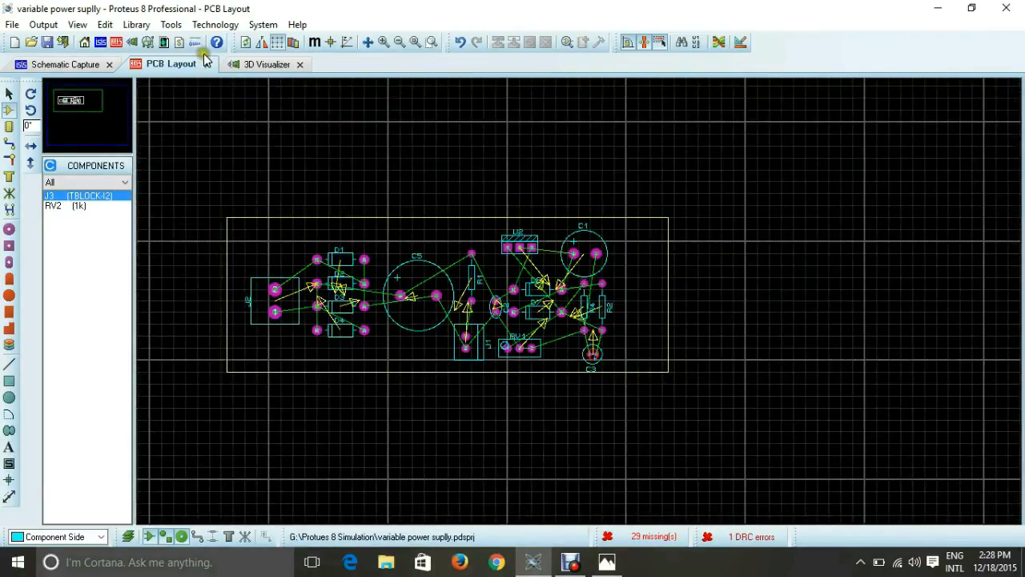
{"action": "left_click", "coordinate": [249, 66]}
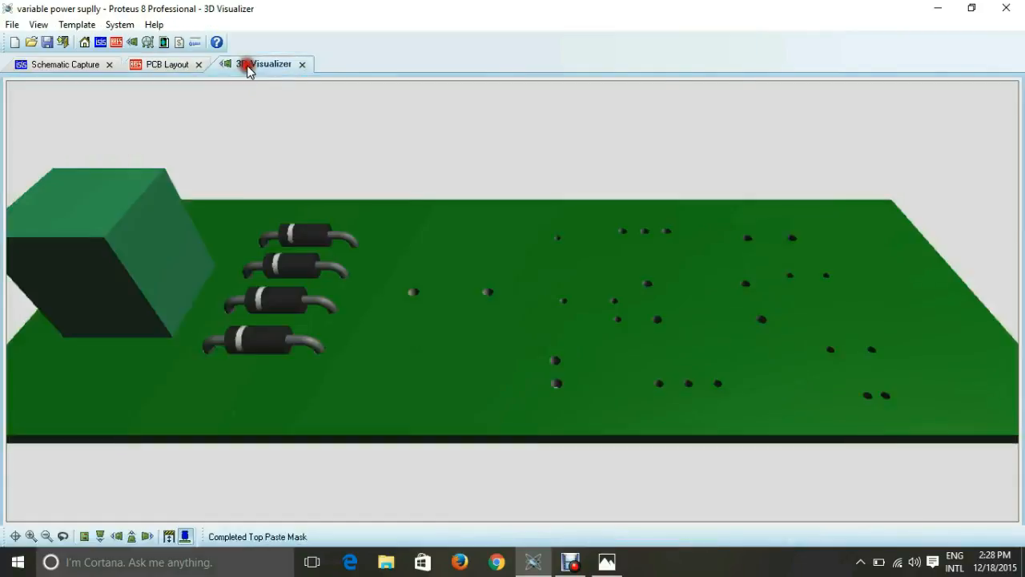
{"action": "middle_click", "coordinate": [689, 273]}
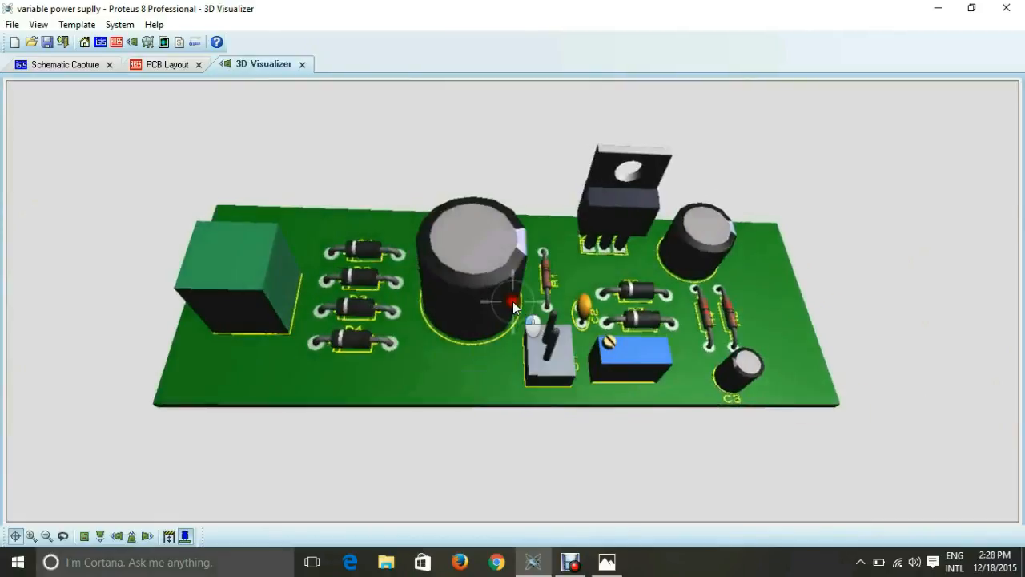
{"action": "right_click", "coordinate": [513, 305]}
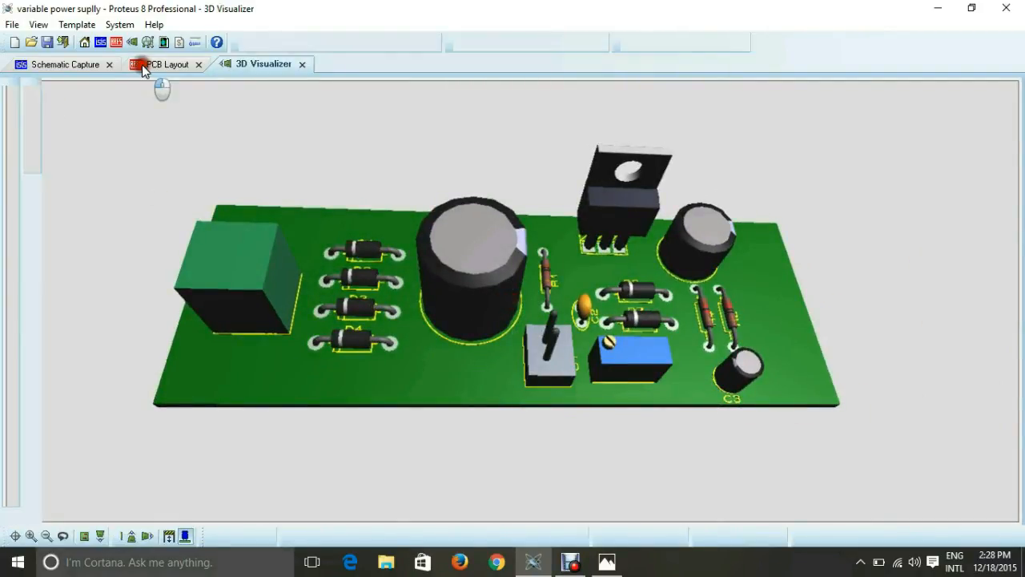
- Return to the PCB layout and place terminal block J3 at the board's right end, beside R2
{"action": "left_click", "coordinate": [144, 67]}
{"action": "left_click", "coordinate": [95, 197]}
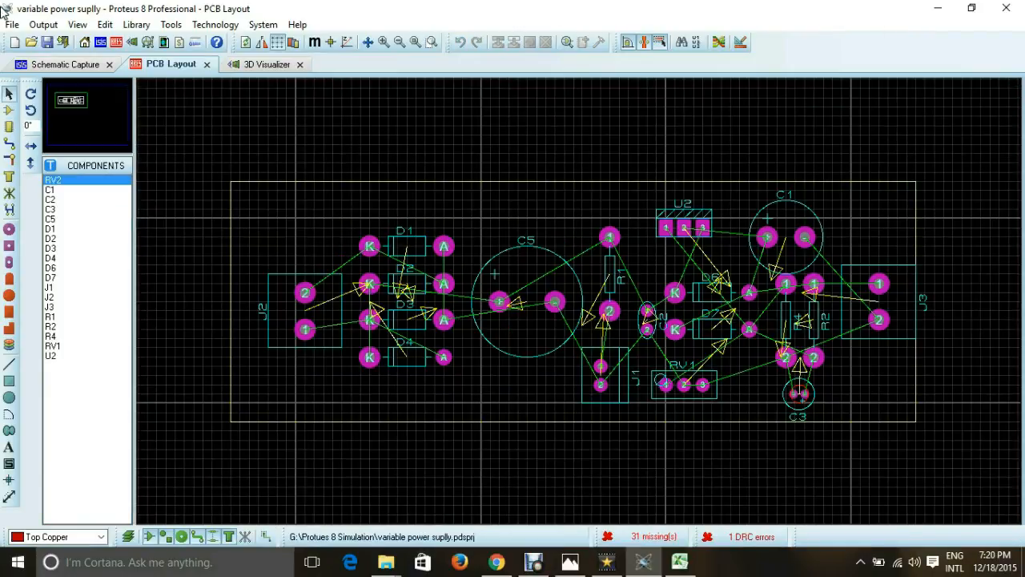
- Check the components in the schematic, and examine the layout's pads and connections from J2 and the diodes across the board
{"action": "left_click", "coordinate": [46, 64]}
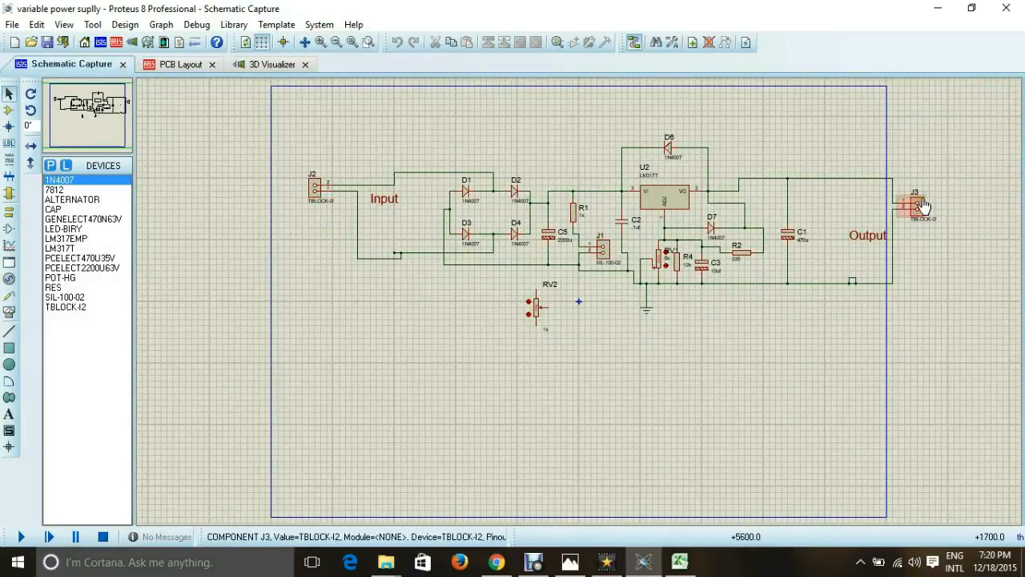
{"action": "left_click", "coordinate": [183, 68]}
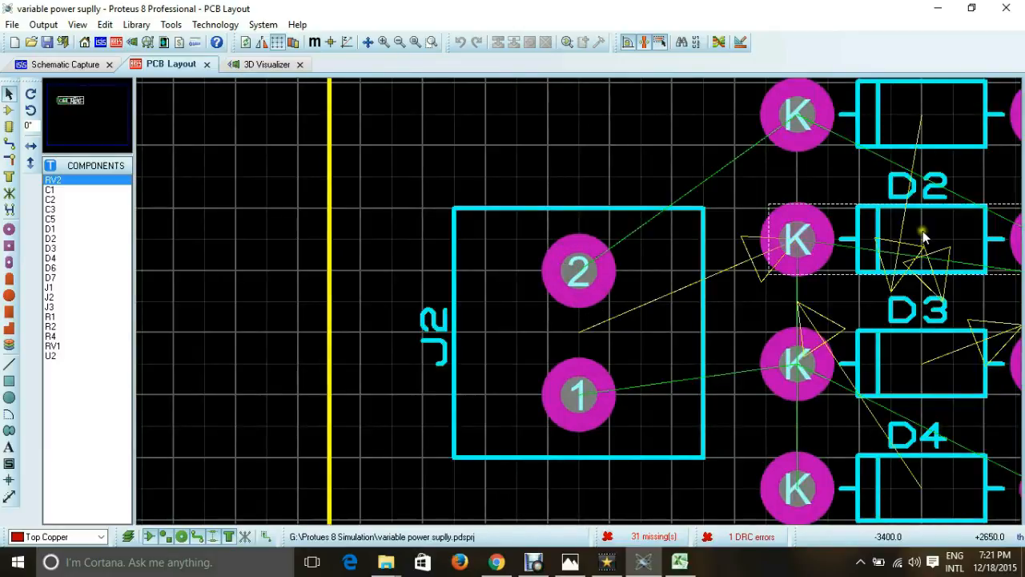
{"action": "key", "text": "F7"}
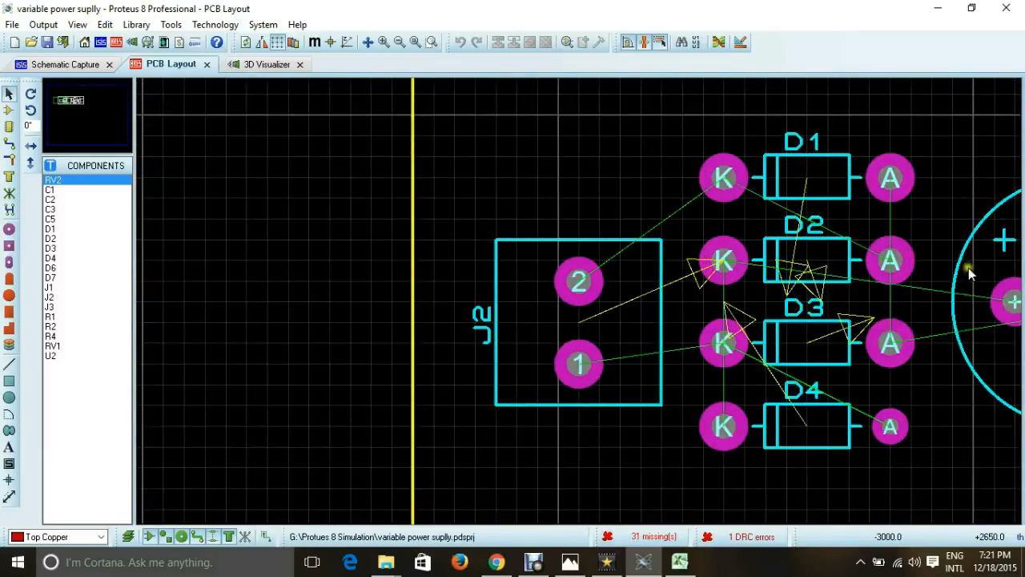
{"action": "scroll", "coordinate": [787, 306], "scroll_direction": "down", "scroll_amount": 4}
{"action": "scroll", "coordinate": [742, 287], "scroll_direction": "up", "scroll_amount": 2}
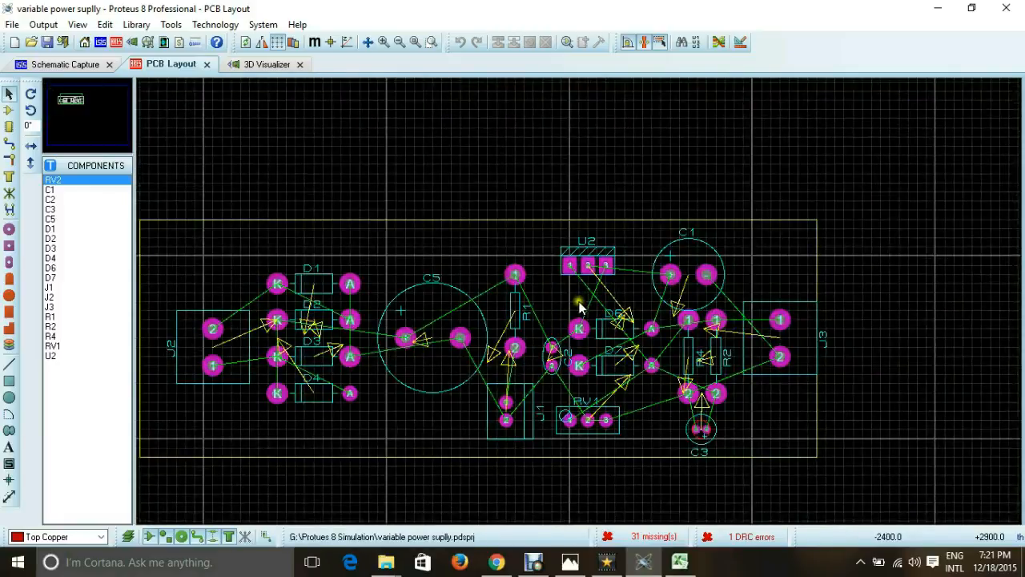
- Preview the round through-hole pad styles from C-40-25 to C-150-60 and compare them with R1's pad
{"action": "scroll", "coordinate": [583, 304], "scroll_direction": "up", "scroll_amount": 3}
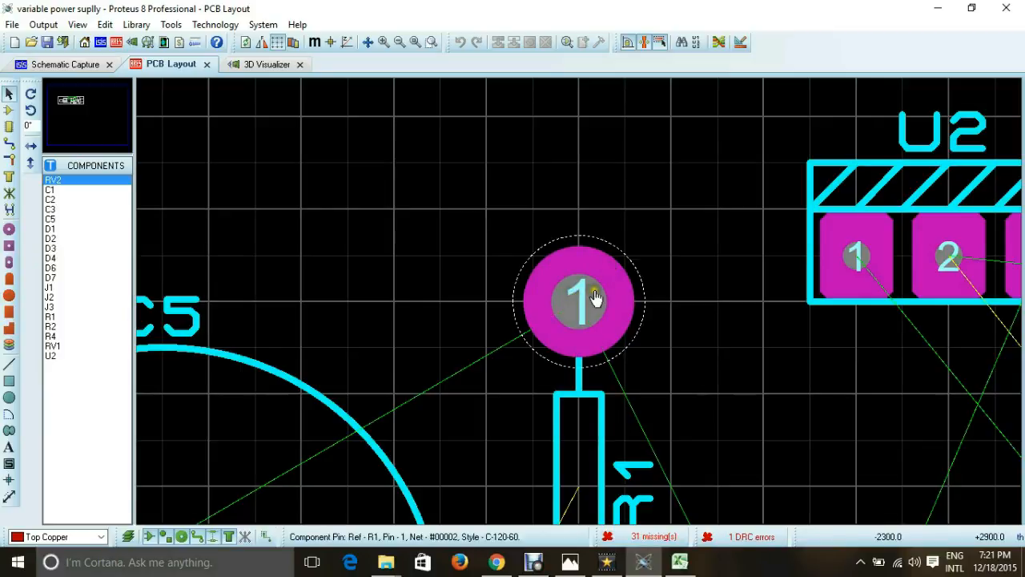
{"action": "left_click", "coordinate": [7, 229]}
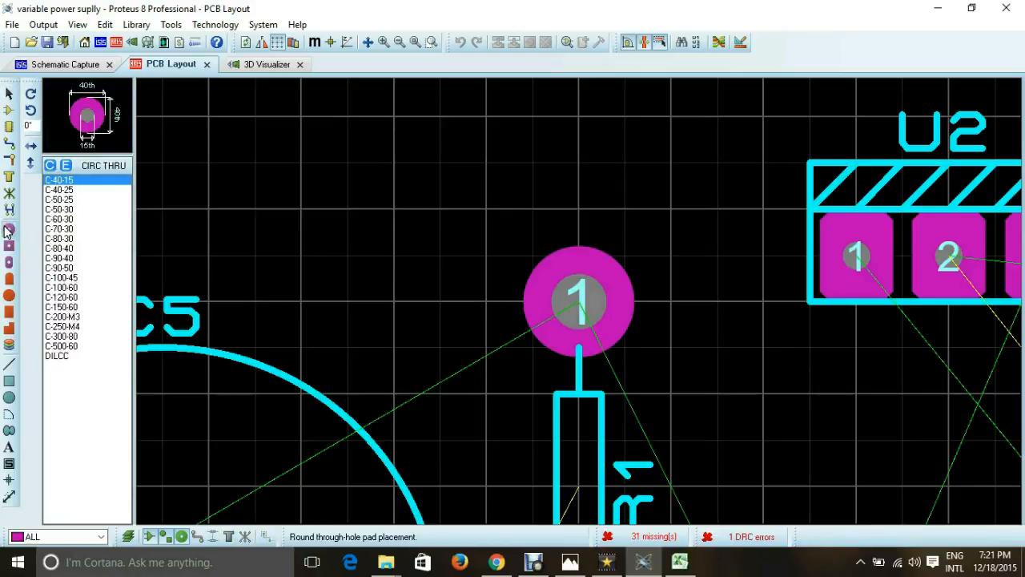
{"action": "left_click", "coordinate": [65, 191]}
{"action": "left_click", "coordinate": [64, 209]}
{"action": "left_click", "coordinate": [64, 230]}
{"action": "left_click", "coordinate": [65, 258]}
{"action": "left_click", "coordinate": [63, 278]}
{"action": "left_click", "coordinate": [62, 307]}
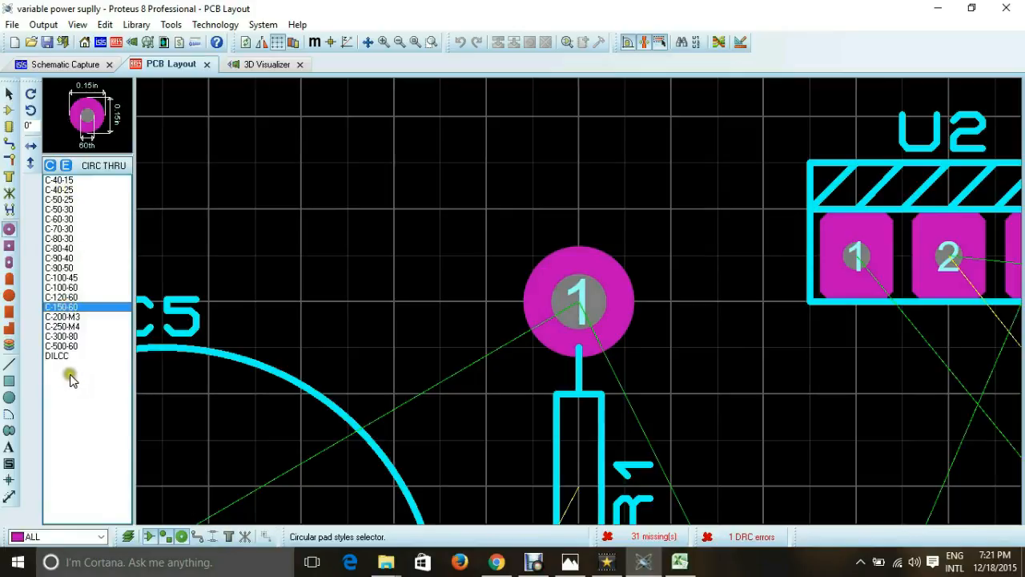
{"action": "left_click", "coordinate": [68, 269]}
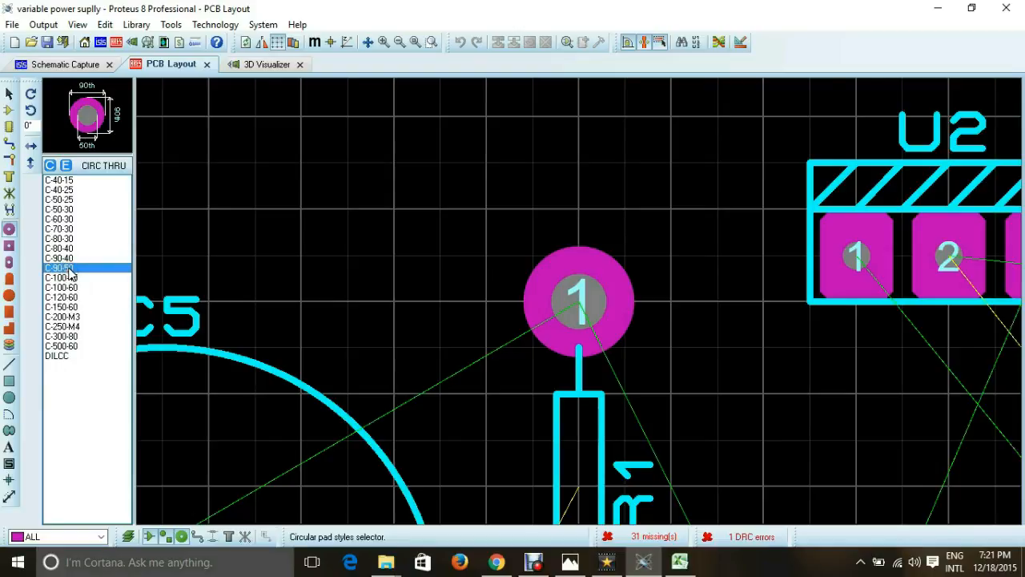
{"action": "left_click", "coordinate": [69, 278]}
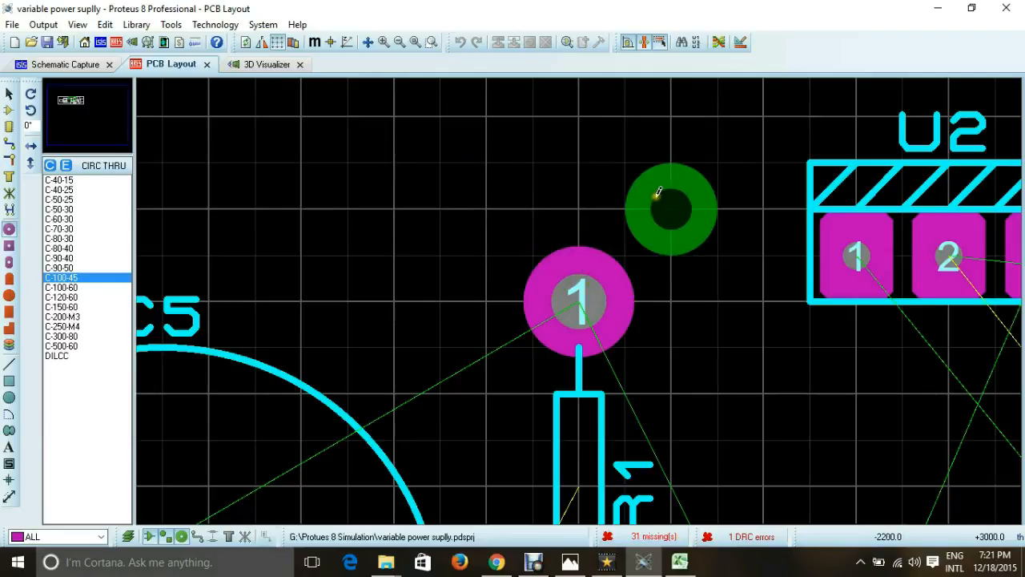
- Change both pads of terminal block J2 to the round through-hole style C-150-60
{"action": "scroll", "coordinate": [619, 264], "scroll_direction": "down", "scroll_amount": 2}
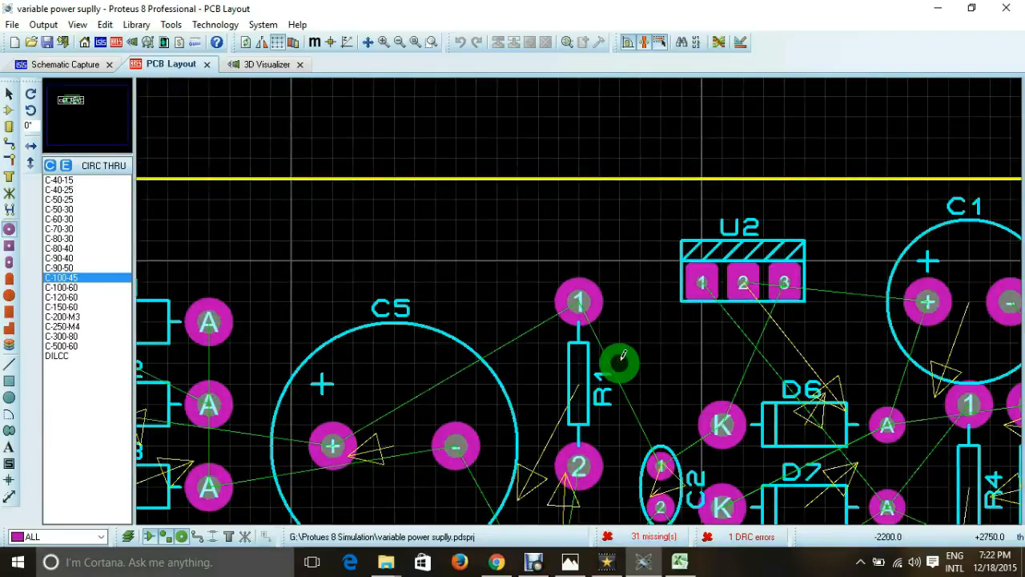
{"action": "scroll", "coordinate": [622, 356], "scroll_direction": "up", "scroll_amount": 1}
{"action": "scroll", "coordinate": [579, 300], "scroll_direction": "up", "scroll_amount": 1}
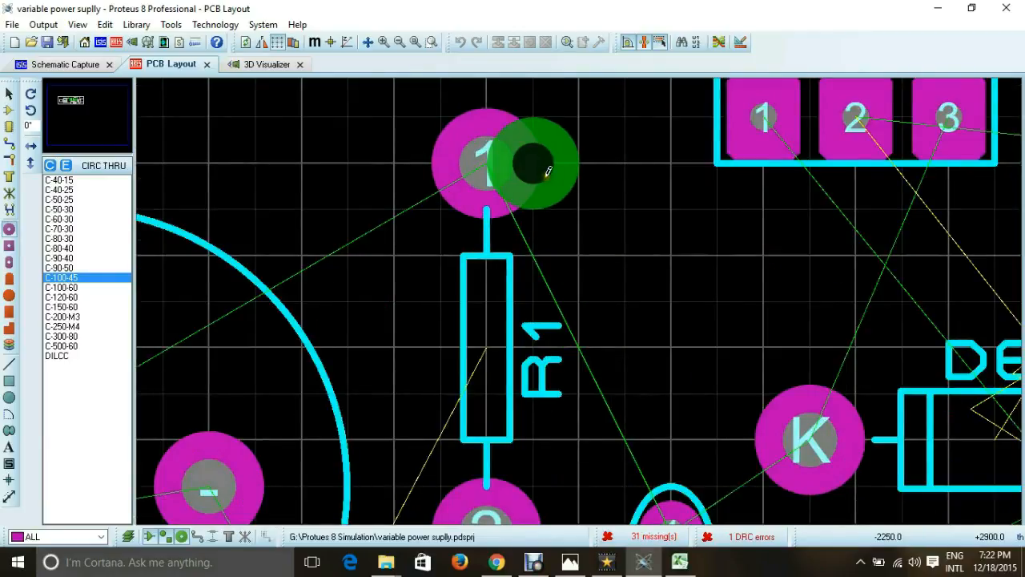
{"action": "scroll", "coordinate": [481, 188], "scroll_direction": "down", "scroll_amount": 1}
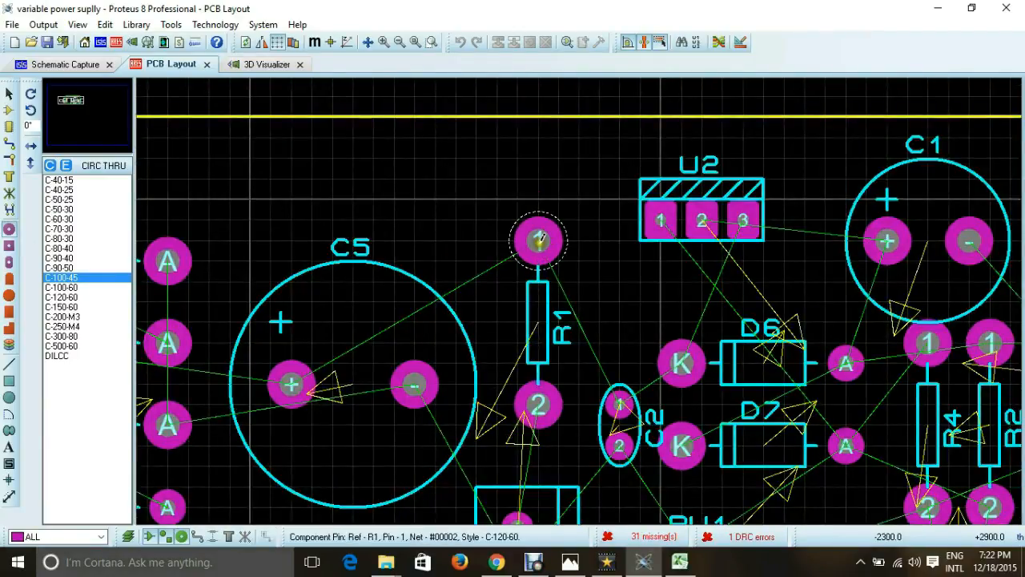
{"action": "scroll", "coordinate": [540, 238], "scroll_direction": "down", "scroll_amount": 3}
{"action": "scroll", "coordinate": [300, 337], "scroll_direction": "up", "scroll_amount": 3}
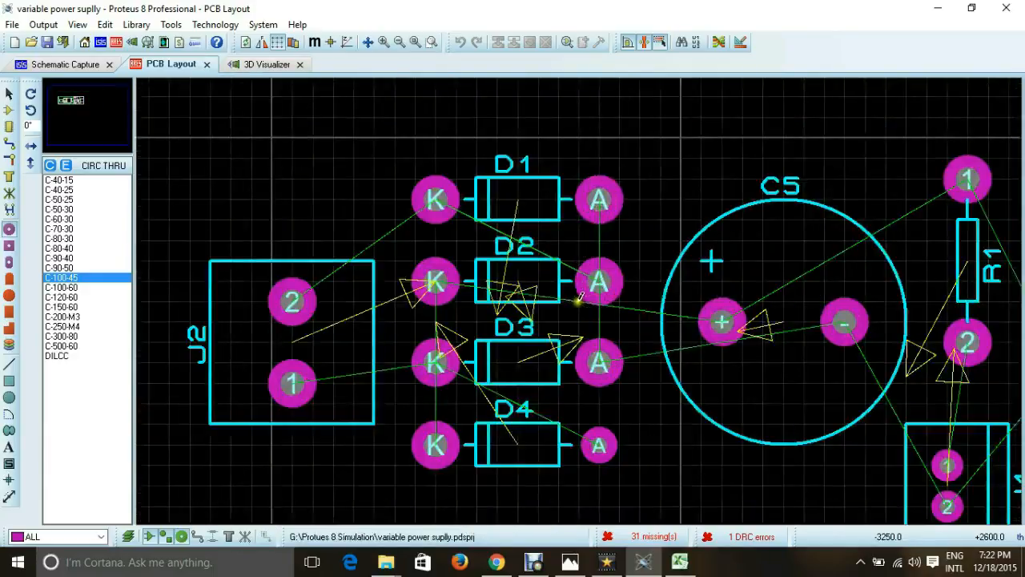
{"action": "left_click", "coordinate": [56, 297]}
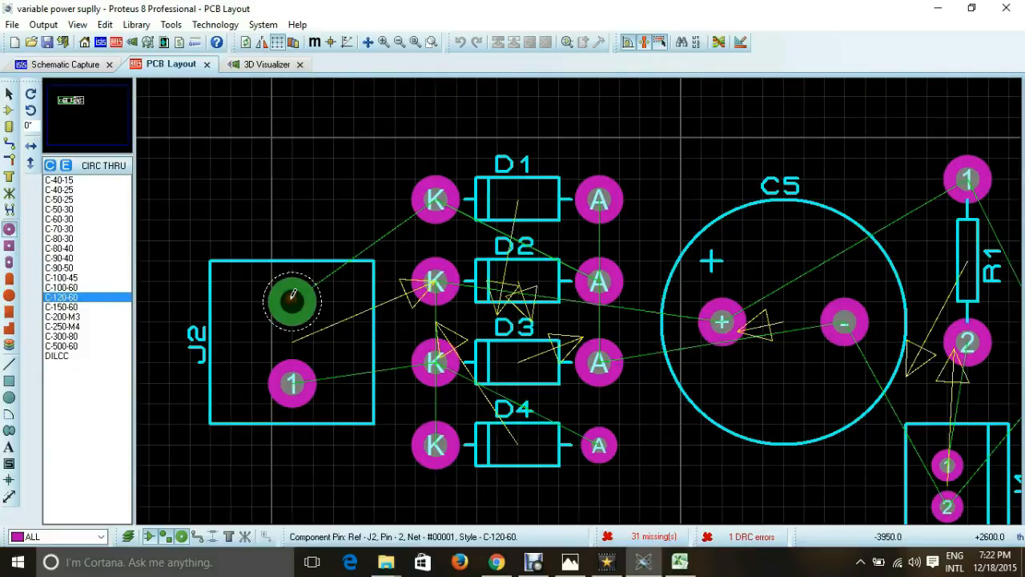
{"action": "left_click", "coordinate": [60, 307]}
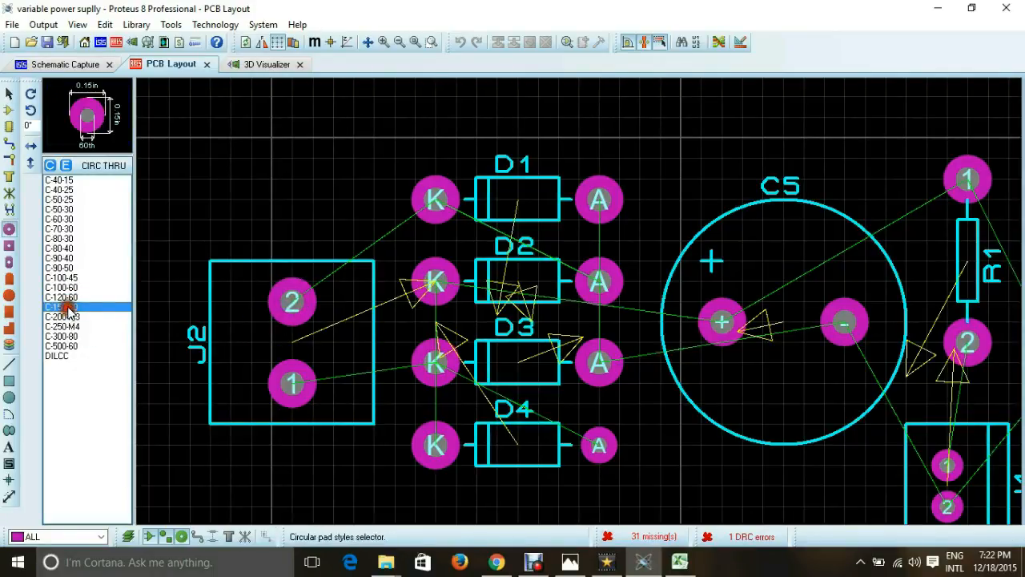
{"action": "left_click", "coordinate": [291, 295]}
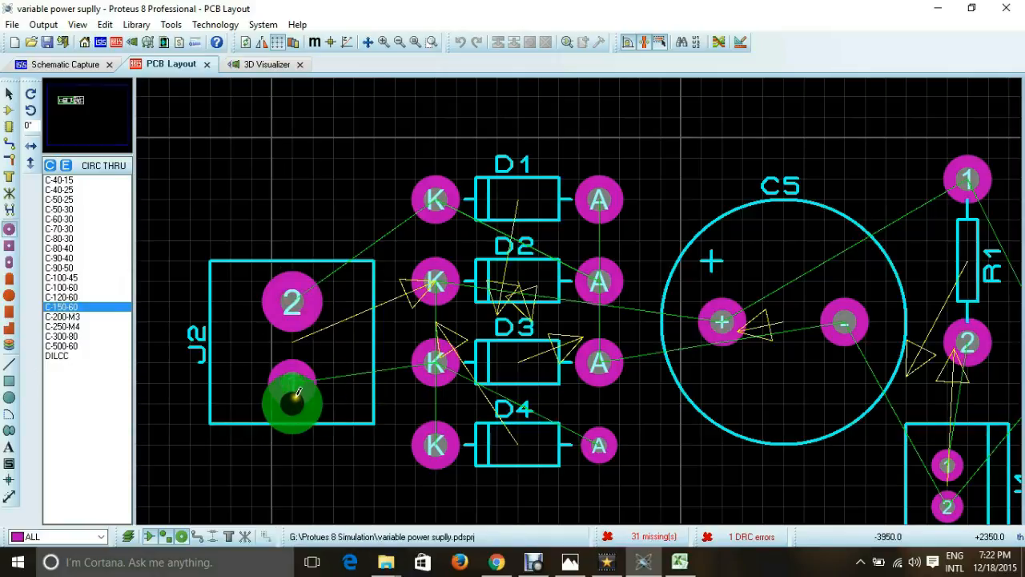
{"action": "left_click", "coordinate": [293, 384]}
- Apply the C-150-60 round pad style to both pads of terminal block J3
{"action": "scroll", "coordinate": [480, 350], "scroll_direction": "down", "scroll_amount": 3}
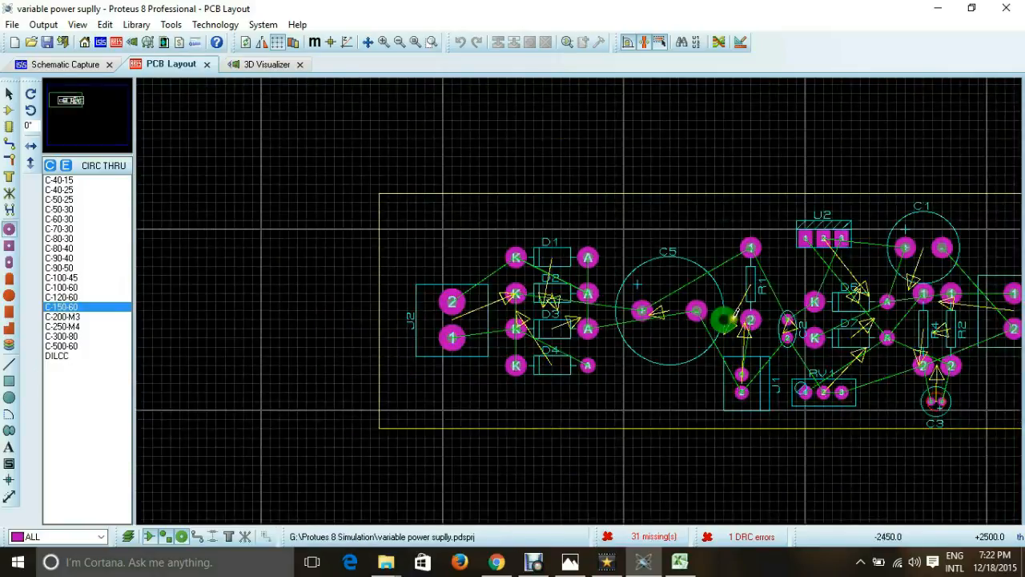
{"action": "scroll", "coordinate": [965, 309], "scroll_direction": "up", "scroll_amount": 5}
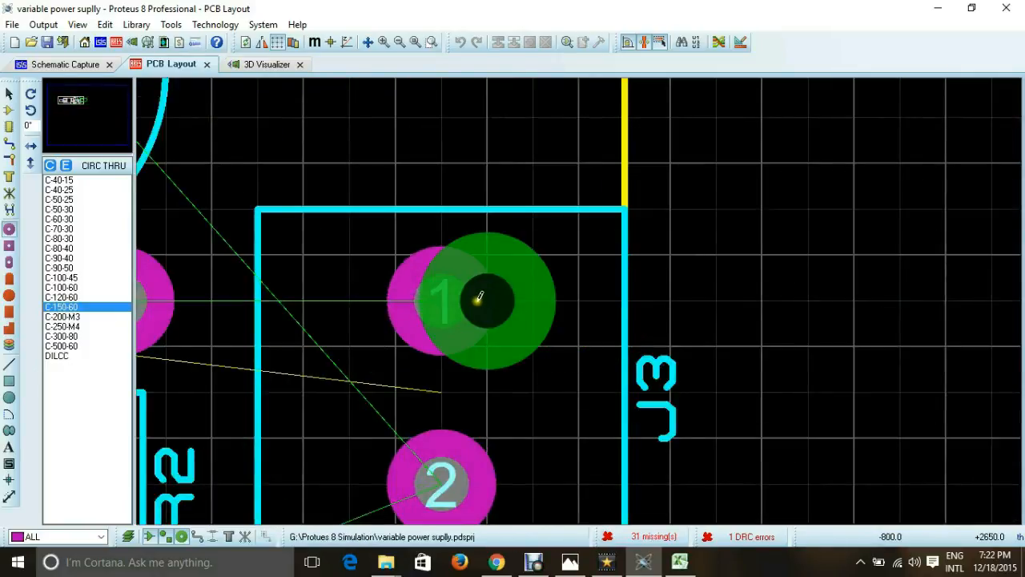
{"action": "left_click", "coordinate": [439, 297]}
{"action": "left_click", "coordinate": [441, 473]}
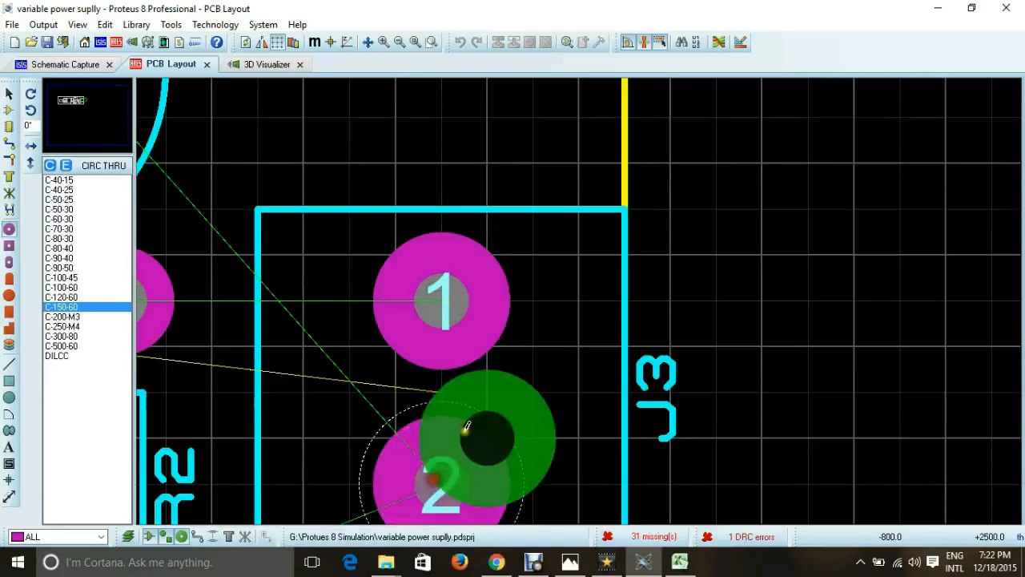
- Examine J3's pads and review the pads and connections across the whole board layout
{"action": "scroll", "coordinate": [552, 314], "scroll_direction": "down", "scroll_amount": 3}
{"action": "scroll", "coordinate": [552, 314], "scroll_direction": "up", "scroll_amount": 3}
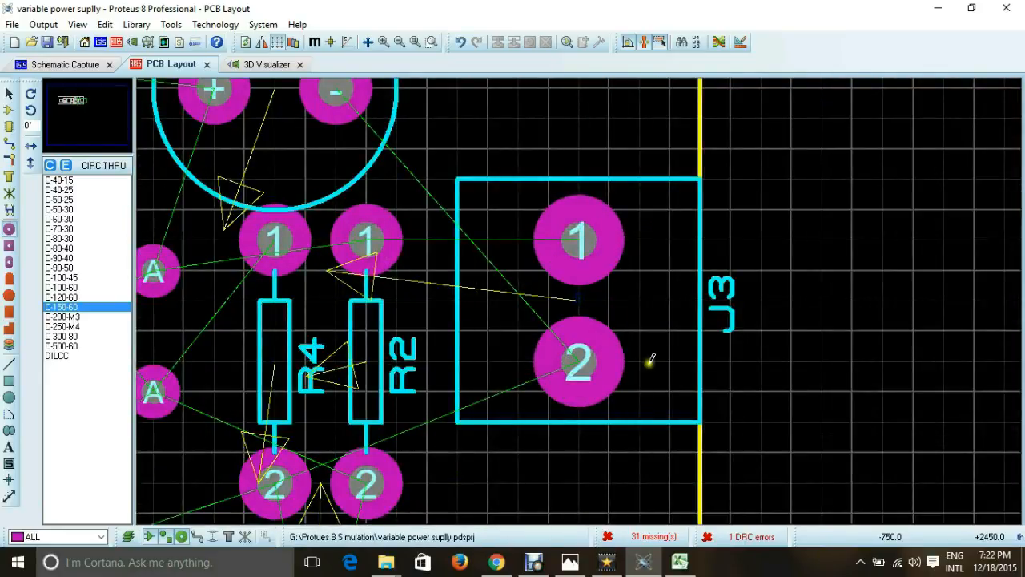
{"action": "scroll", "coordinate": [633, 348], "scroll_direction": "down", "scroll_amount": 1}
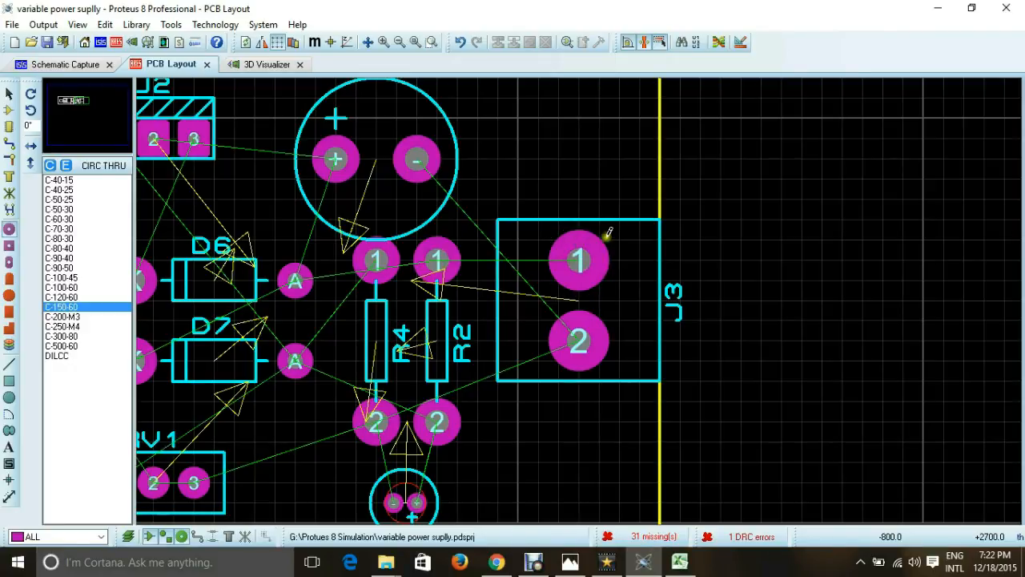
{"action": "scroll", "coordinate": [563, 248], "scroll_direction": "down", "scroll_amount": 2}
{"action": "scroll", "coordinate": [418, 290], "scroll_direction": "up", "scroll_amount": 1}
{"action": "scroll", "coordinate": [432, 297], "scroll_direction": "down", "scroll_amount": 1}
{"action": "scroll", "coordinate": [438, 308], "scroll_direction": "up", "scroll_amount": 1}
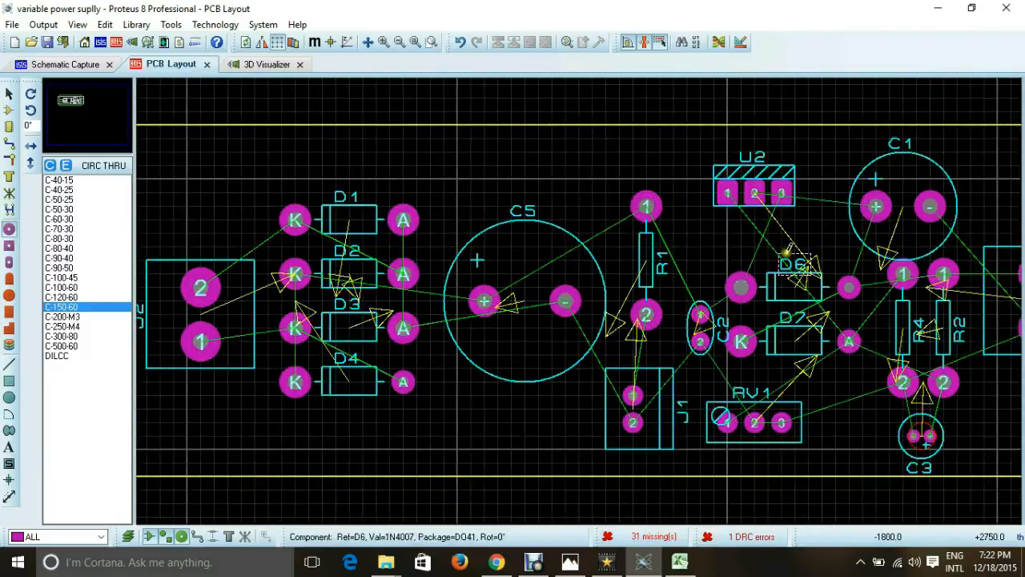
{"action": "scroll", "coordinate": [829, 280], "scroll_direction": "down", "scroll_amount": 1}
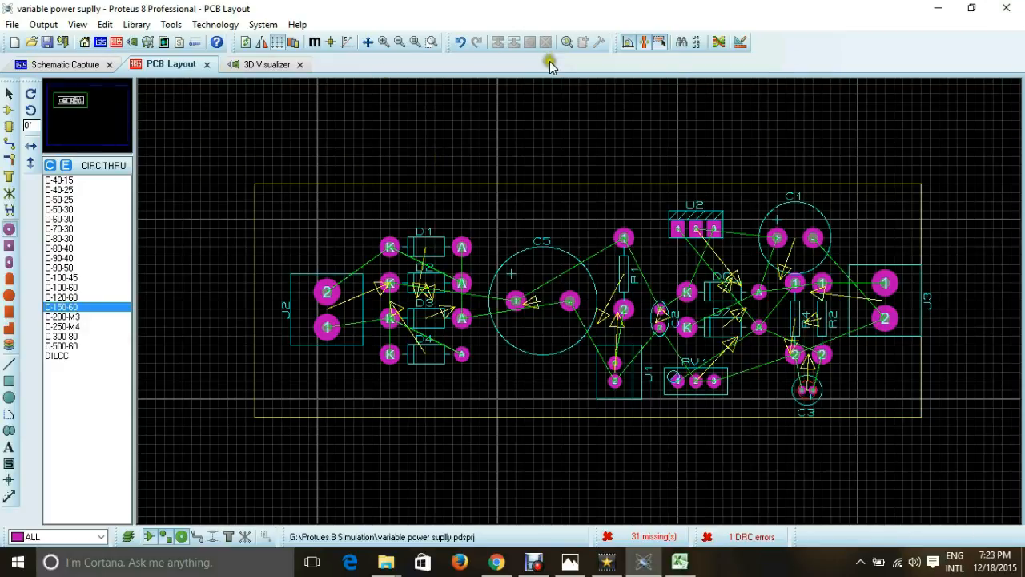
- Switch to track placement and look through the trace styles between T20 and T60
{"action": "left_click", "coordinate": [10, 145]}
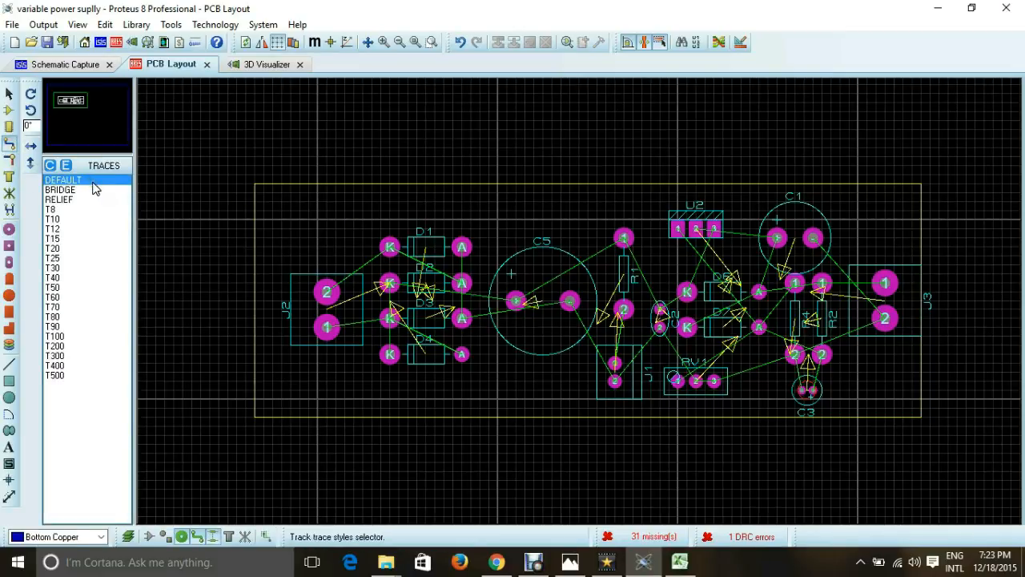
{"action": "left_click", "coordinate": [53, 248]}
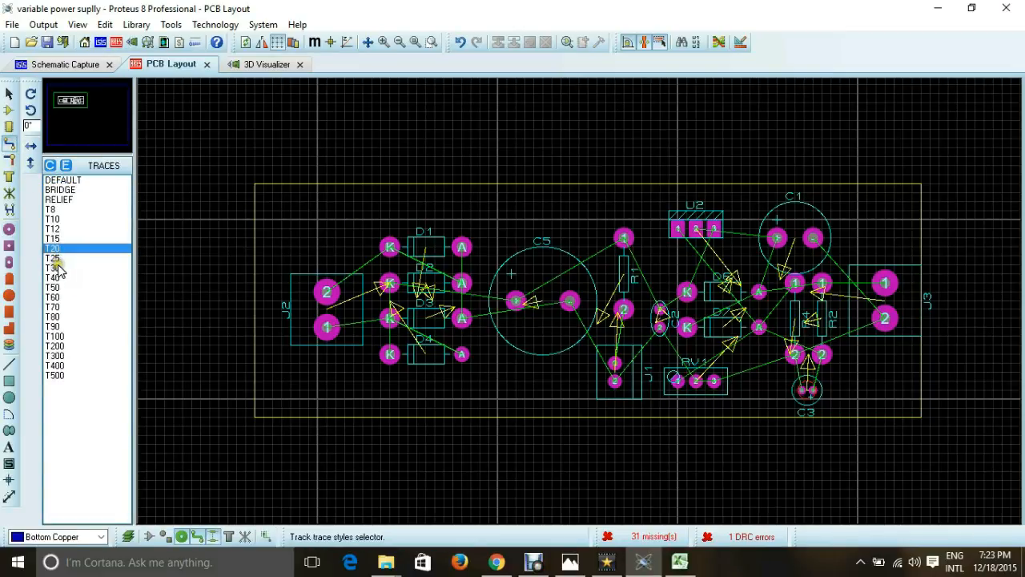
{"action": "left_click", "coordinate": [58, 268]}
{"action": "left_click", "coordinate": [56, 277]}
{"action": "left_click", "coordinate": [55, 296]}
{"action": "left_click", "coordinate": [59, 288]}
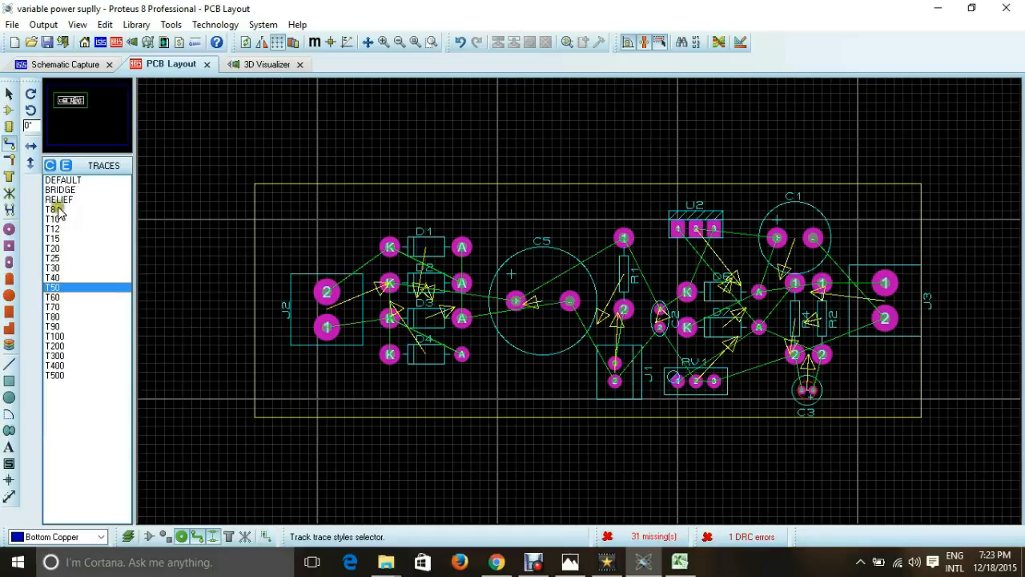
{"action": "left_click", "coordinate": [60, 182]}
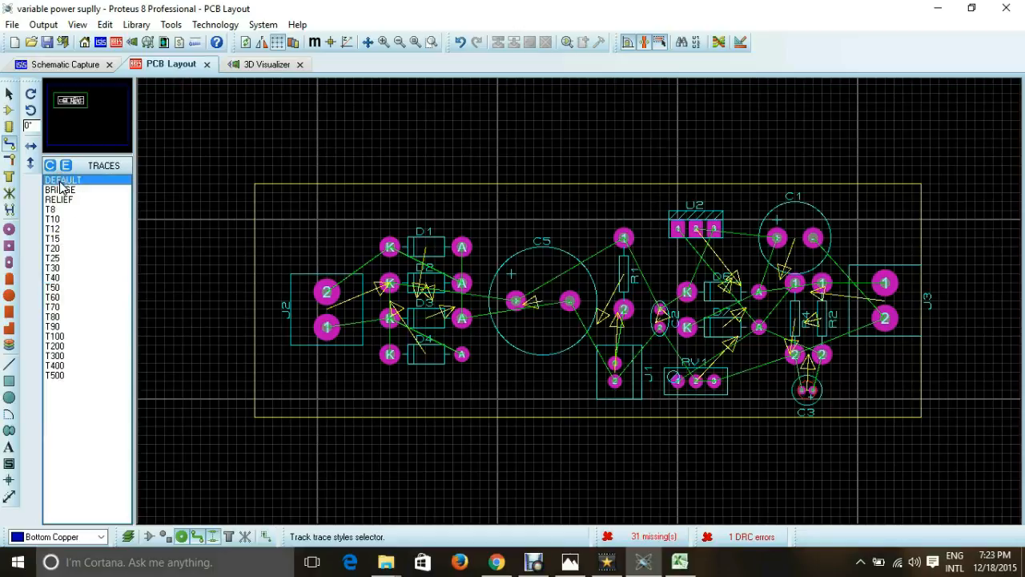
{"action": "double_click", "coordinate": [60, 182]}
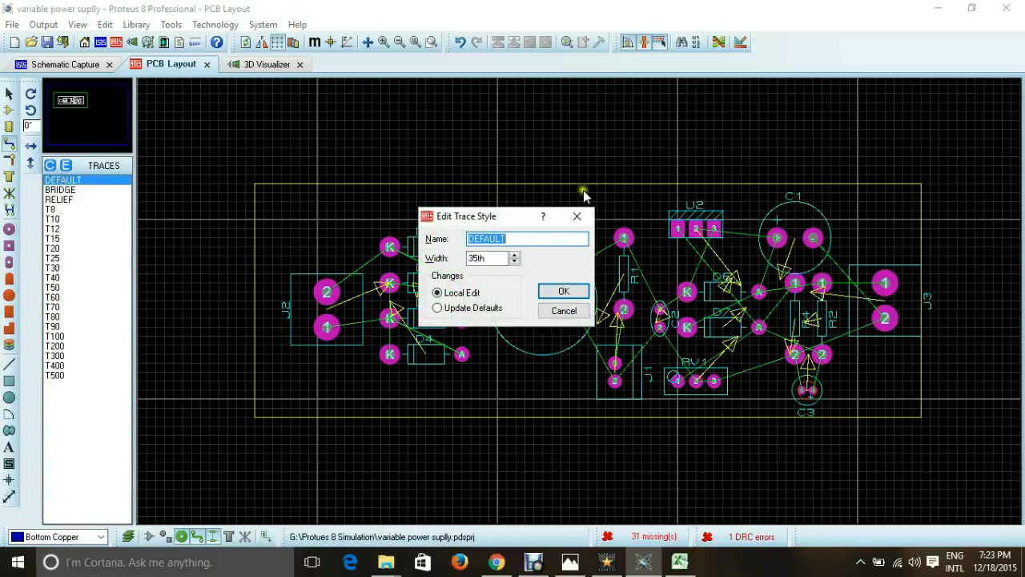
{"action": "left_click", "coordinate": [577, 216]}
- Set the DEFAULT trace style's width to 45th as a local edit
{"action": "left_click", "coordinate": [96, 182]}
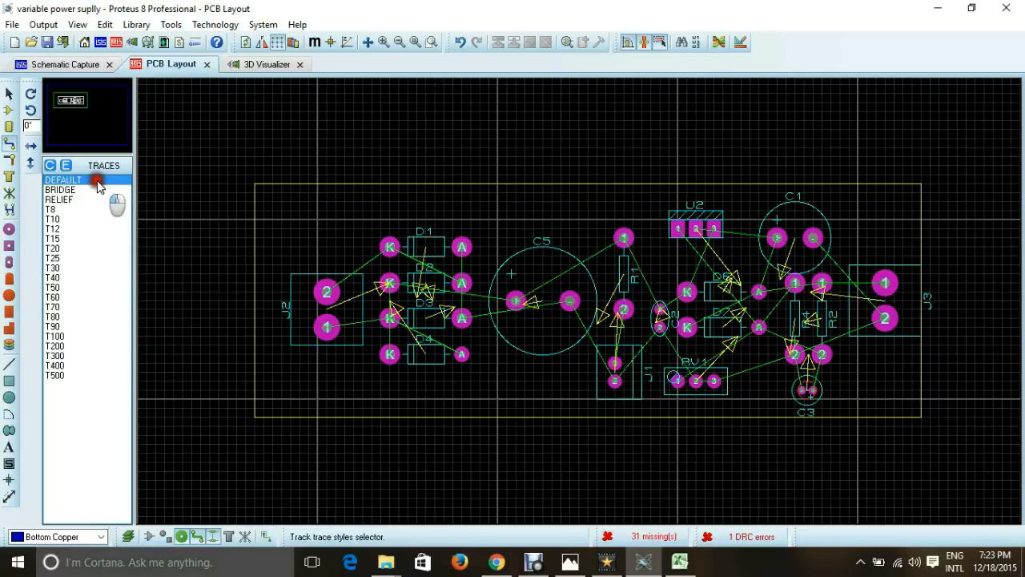
{"action": "double_click", "coordinate": [96, 183]}
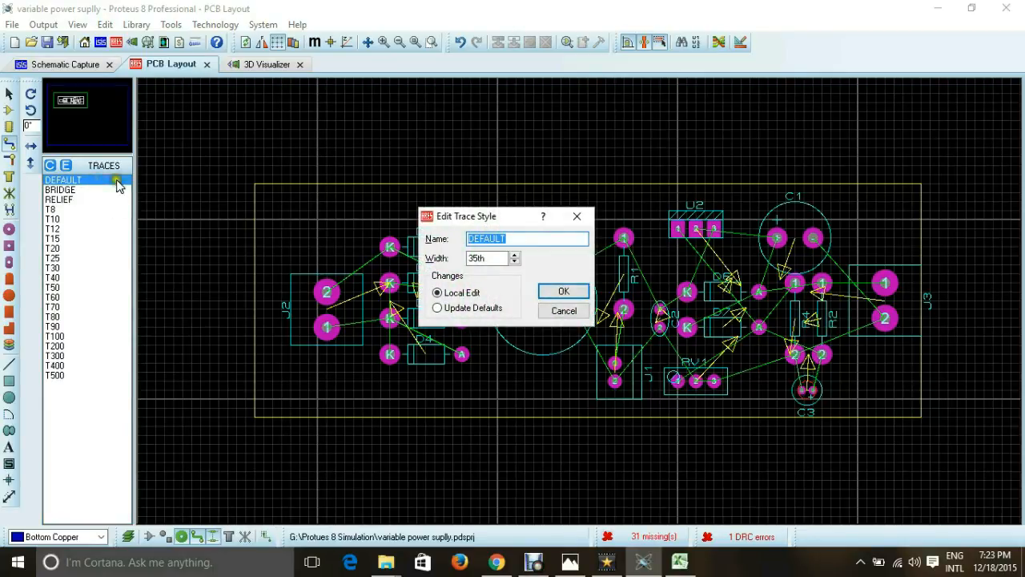
{"action": "left_click", "coordinate": [513, 254]}
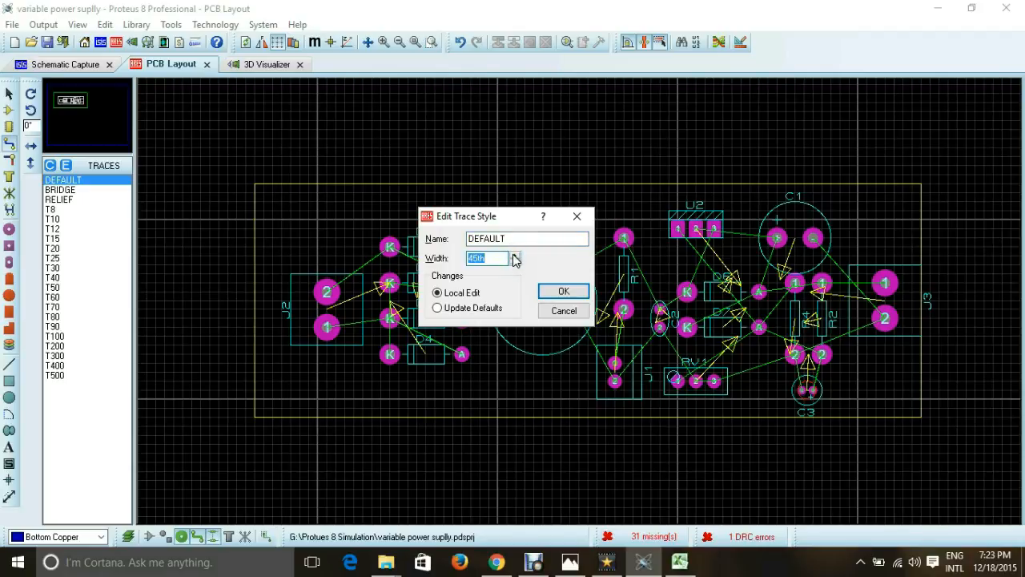
{"action": "left_click", "coordinate": [563, 291]}
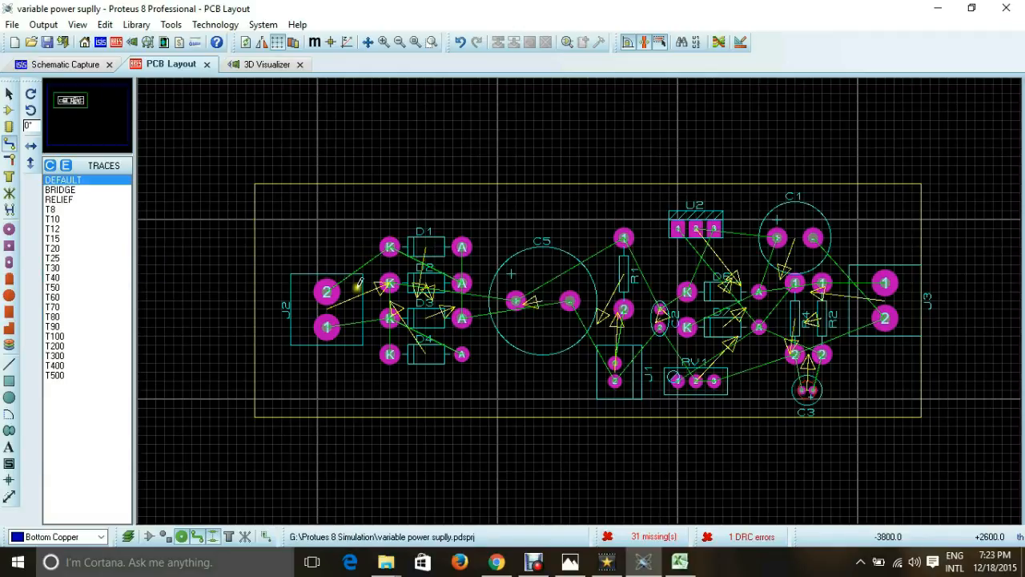
- Route a DEFAULT-style track on Bottom Copper from J2's pin 2 to the K pad of diode D1
{"action": "scroll", "coordinate": [357, 286], "scroll_direction": "up", "scroll_amount": 2}
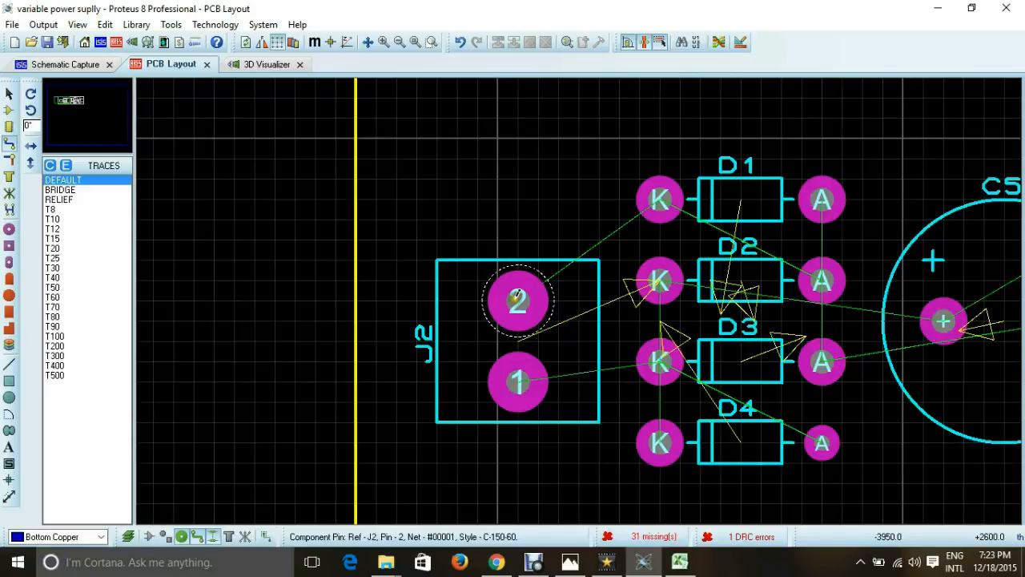
{"action": "left_click", "coordinate": [517, 299]}
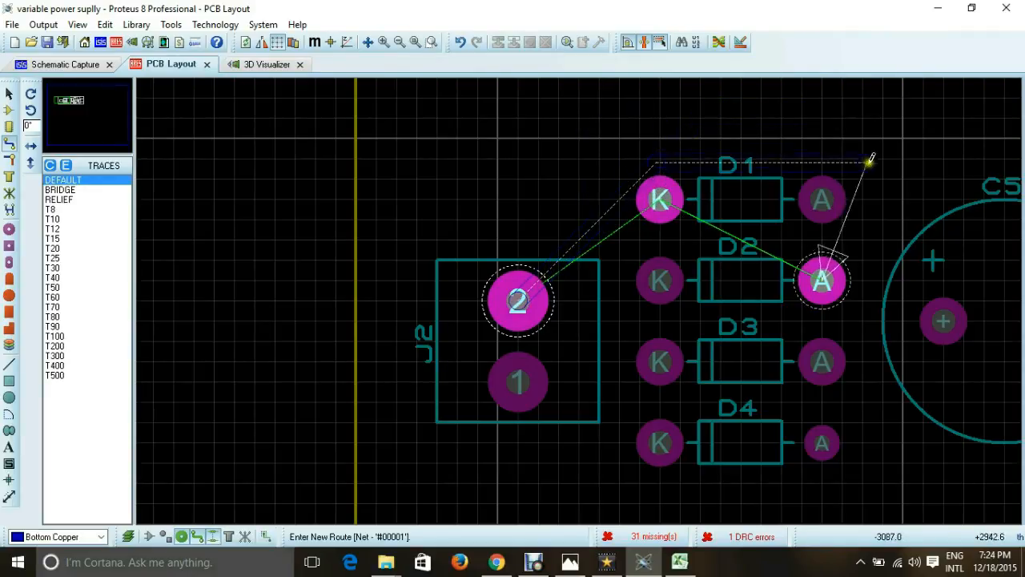
{"action": "left_click", "coordinate": [845, 161]}
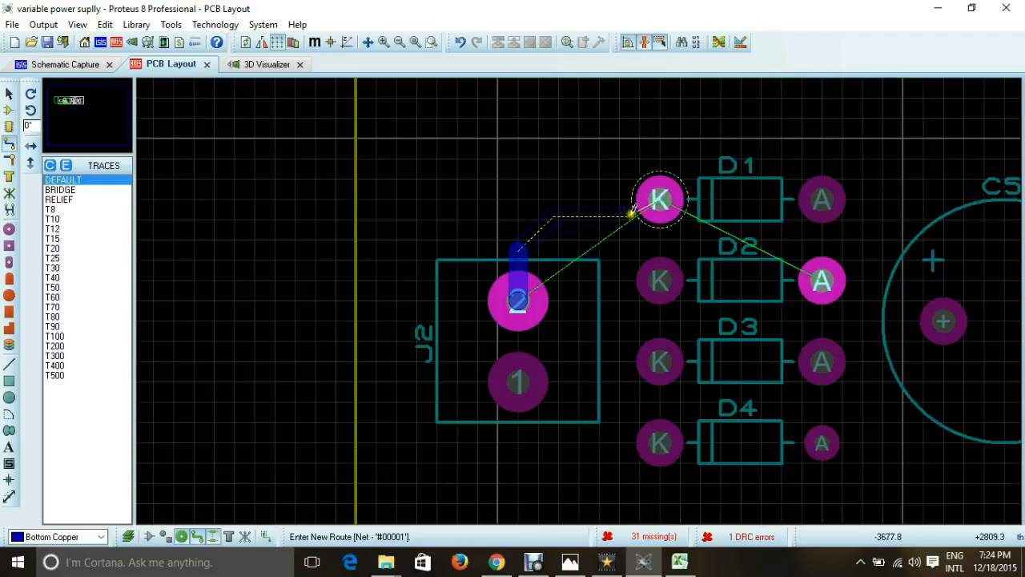
{"action": "left_click", "coordinate": [661, 198]}
- Route a DEFAULT-style track on Bottom Copper from the K pad of D1 to the A pad of D2
{"action": "scroll", "coordinate": [578, 300], "scroll_direction": "down", "scroll_amount": 3}
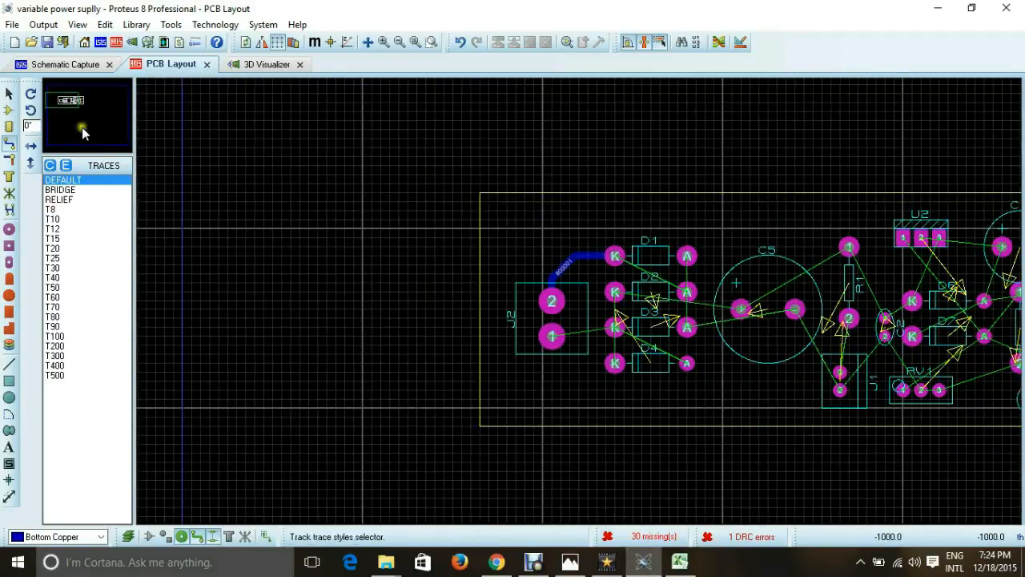
{"action": "left_click", "coordinate": [75, 98]}
{"action": "left_click", "coordinate": [71, 99]}
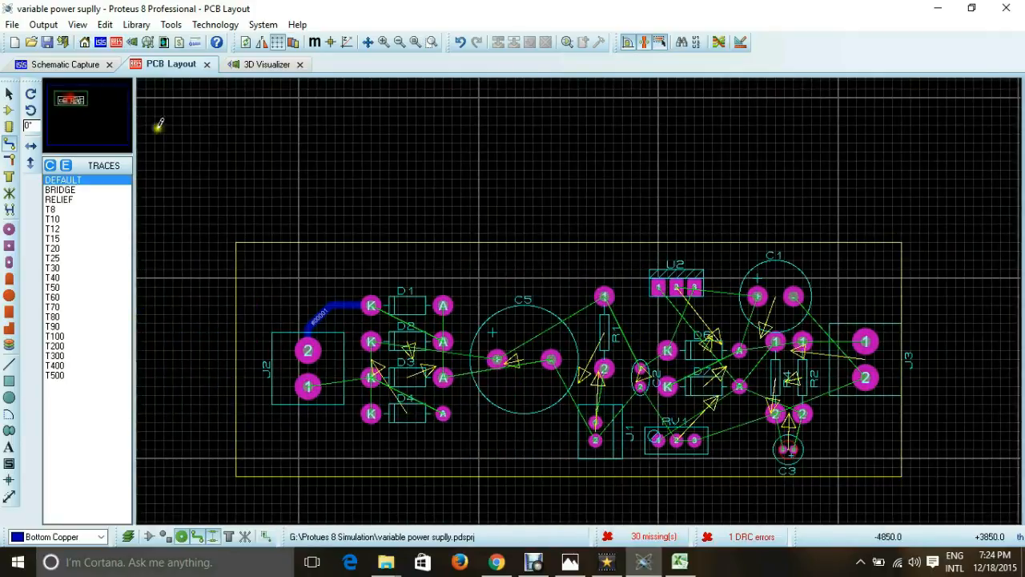
{"action": "scroll", "coordinate": [405, 314], "scroll_direction": "up", "scroll_amount": 3}
{"action": "scroll", "coordinate": [582, 295], "scroll_direction": "down", "scroll_amount": 2}
{"action": "scroll", "coordinate": [582, 294], "scroll_direction": "up", "scroll_amount": 1}
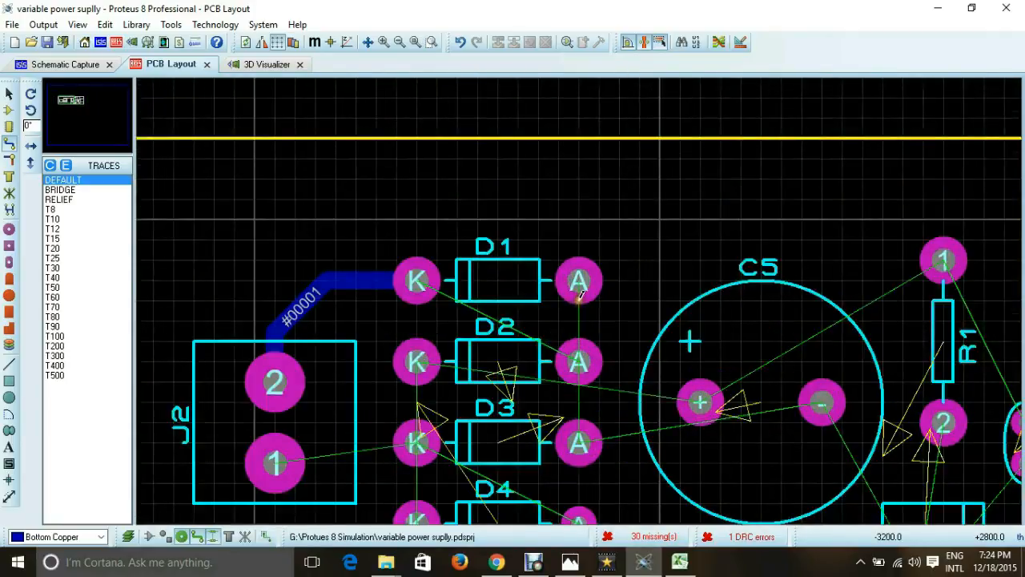
{"action": "left_click", "coordinate": [416, 279]}
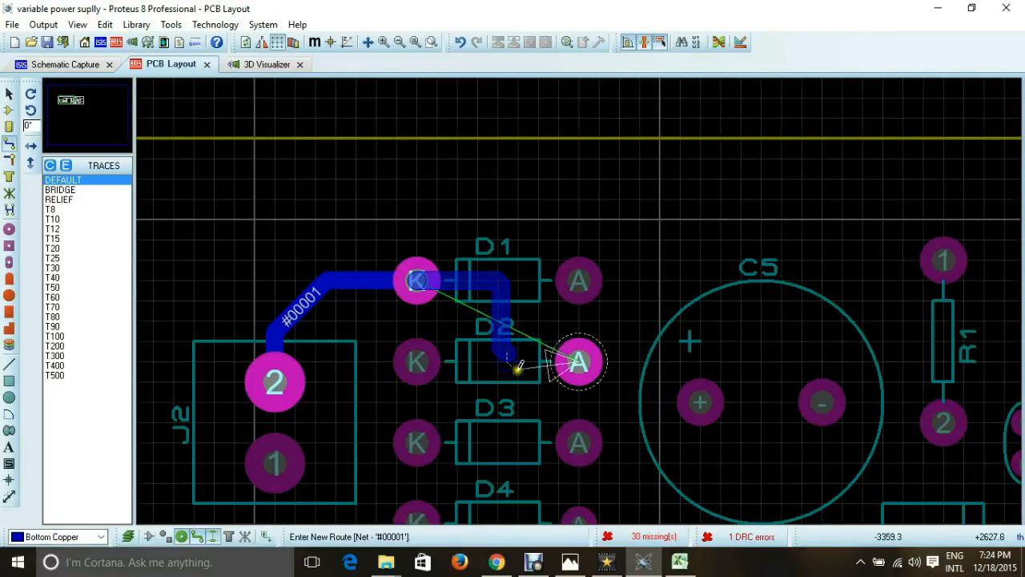
{"action": "left_click", "coordinate": [578, 361]}
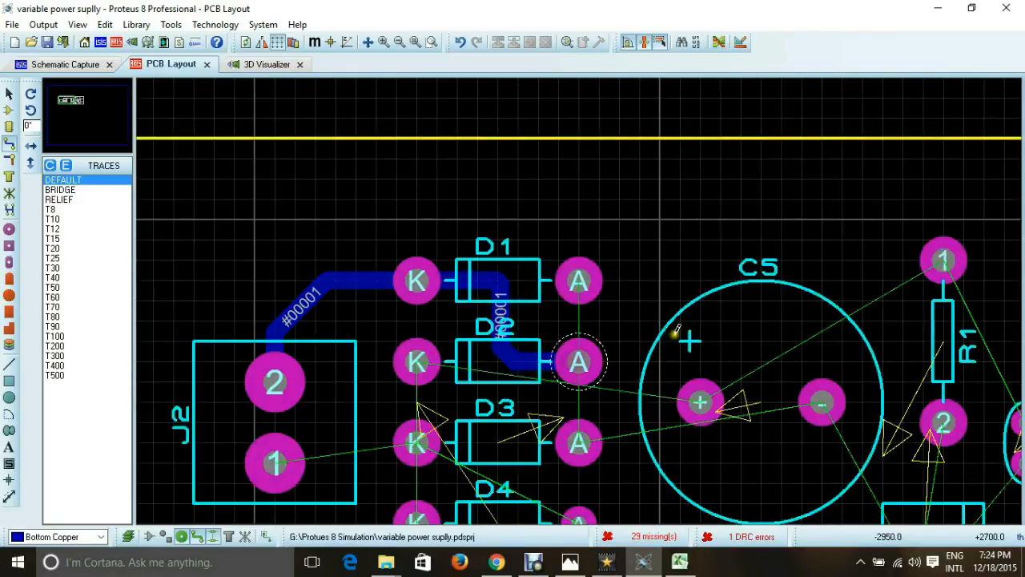
- Locate the PAD-PAD clearance violation at C3 from the design rule errors list and mark it as ignored
{"action": "scroll", "coordinate": [597, 344], "scroll_direction": "down", "scroll_amount": 2}
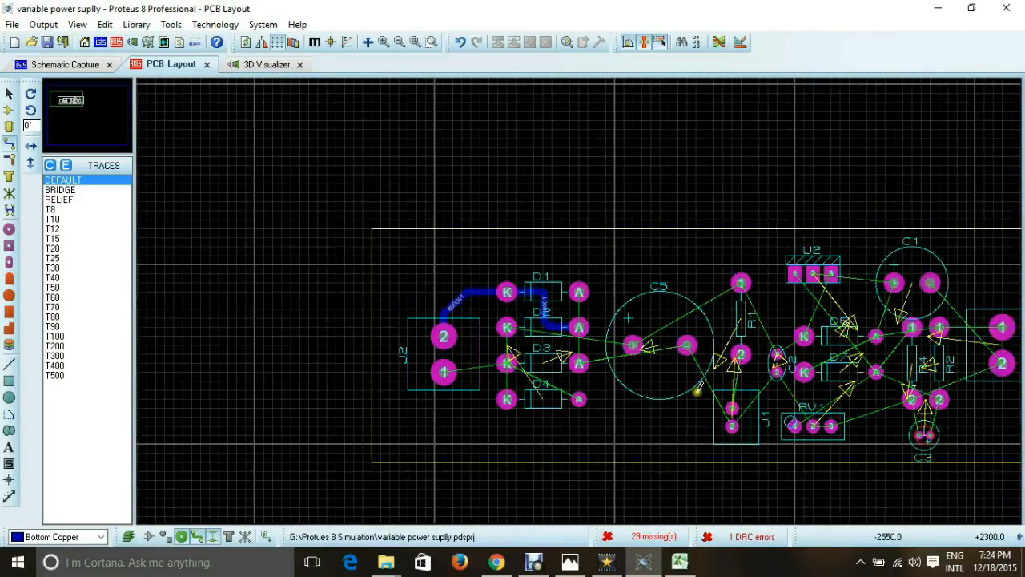
{"action": "scroll", "coordinate": [769, 328], "scroll_direction": "down", "scroll_amount": 2}
{"action": "scroll", "coordinate": [414, 306], "scroll_direction": "up", "scroll_amount": 1}
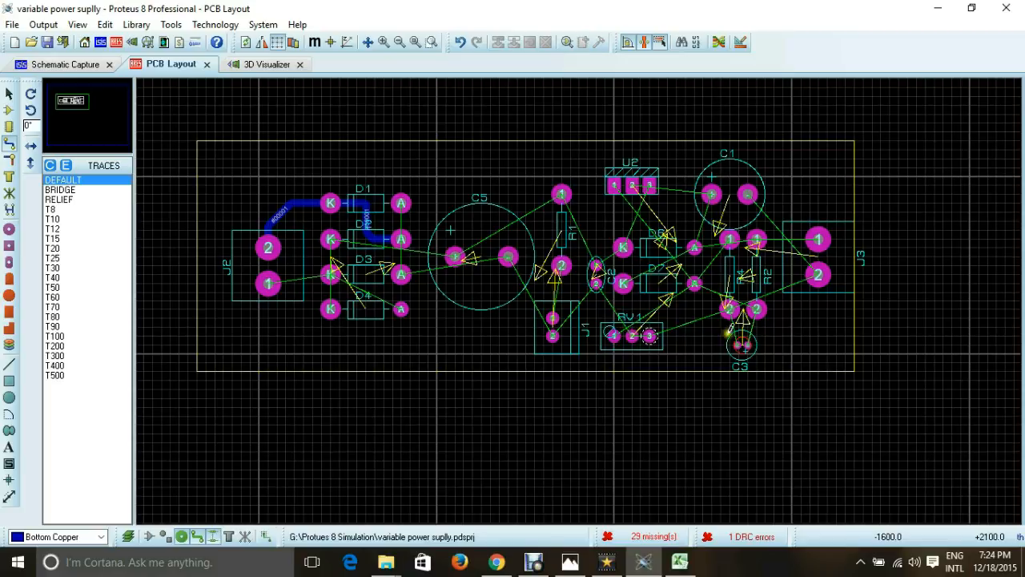
{"action": "left_click", "coordinate": [752, 536]}
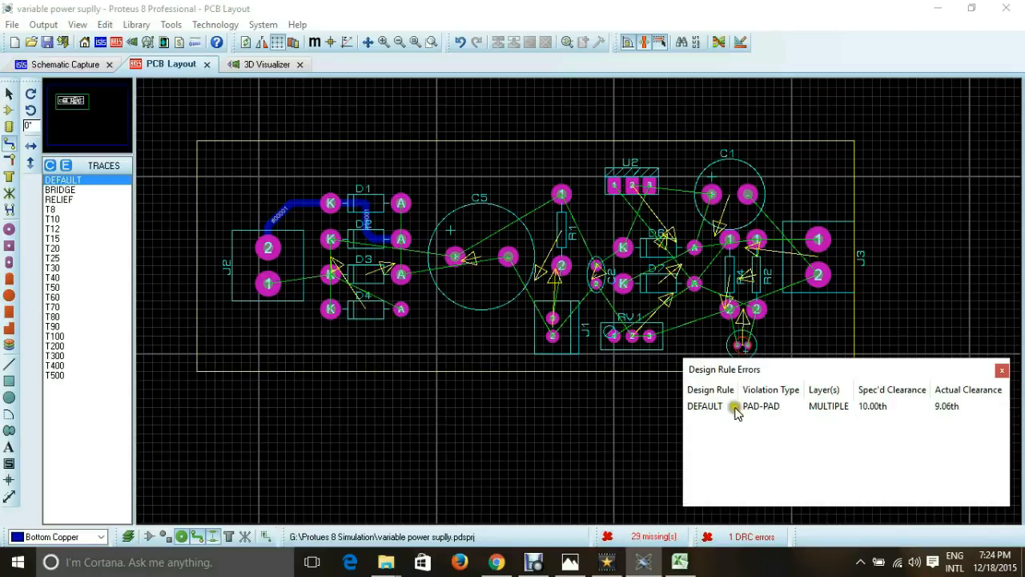
{"action": "left_click", "coordinate": [783, 406]}
{"action": "double_click", "coordinate": [783, 406]}
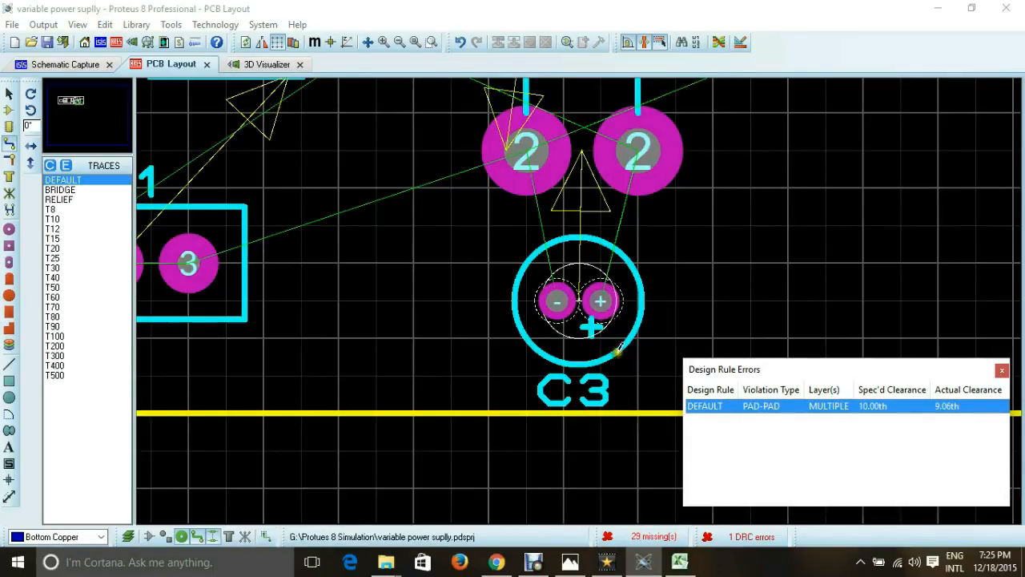
{"action": "right_click", "coordinate": [819, 408]}
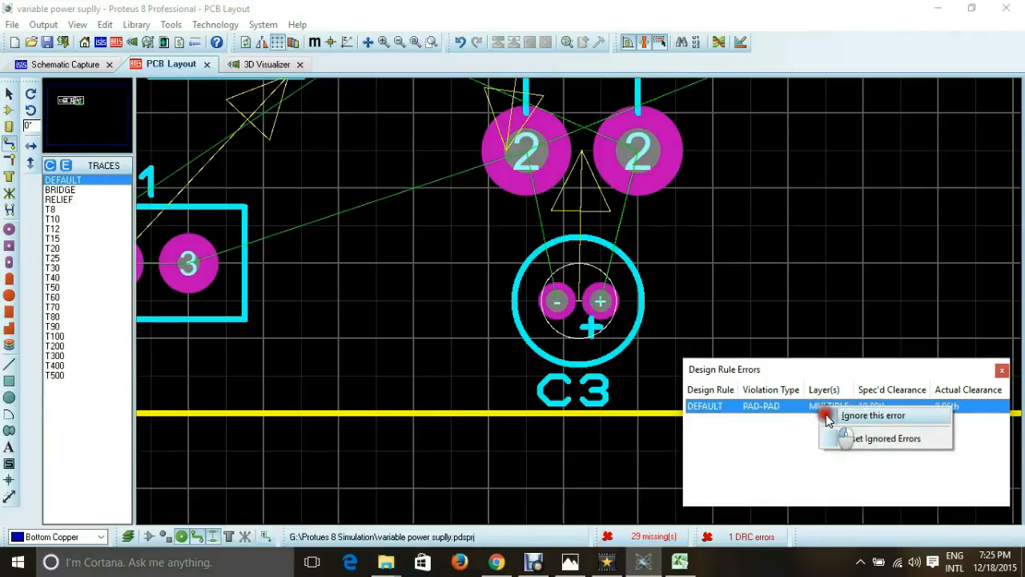
{"action": "left_click", "coordinate": [829, 418]}
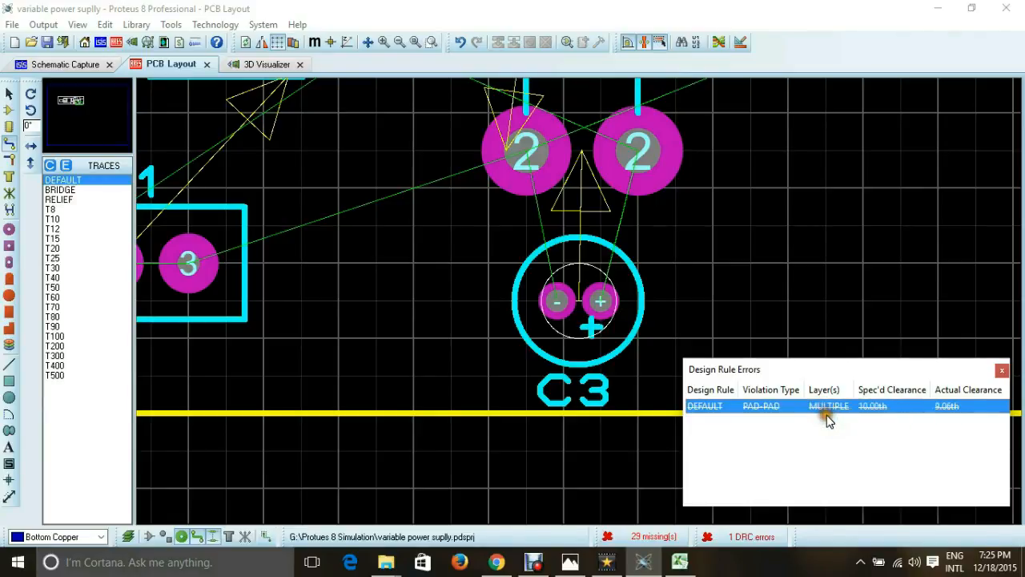
{"action": "left_click", "coordinate": [1002, 371]}
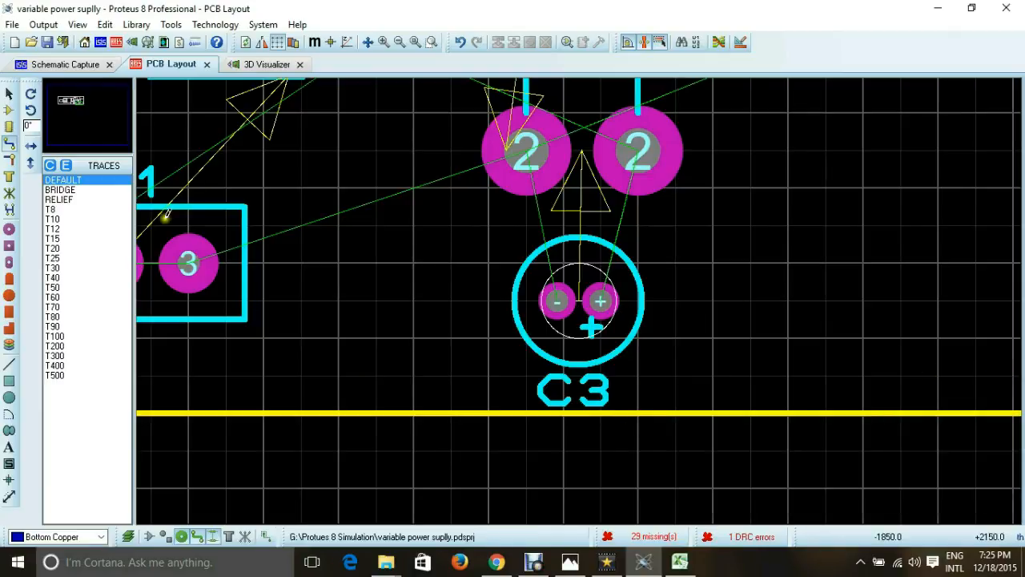
- Switch to component placement, reset the ignored design rule errors, and mark C3's PAD-PAD violation as ignored again
{"action": "left_click", "coordinate": [9, 109]}
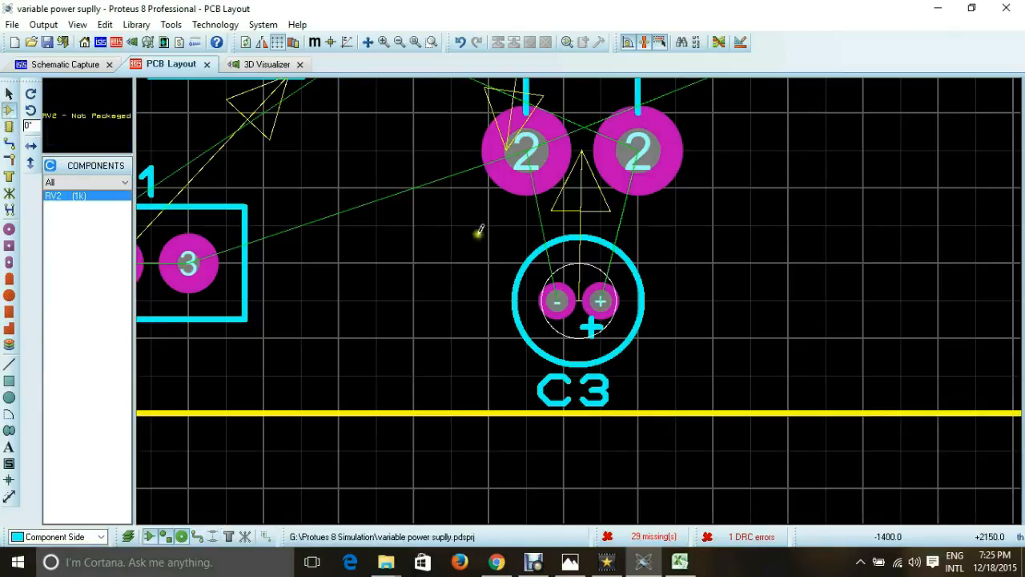
{"action": "scroll", "coordinate": [521, 256], "scroll_direction": "up", "scroll_amount": 1}
{"action": "left_click", "coordinate": [742, 541]}
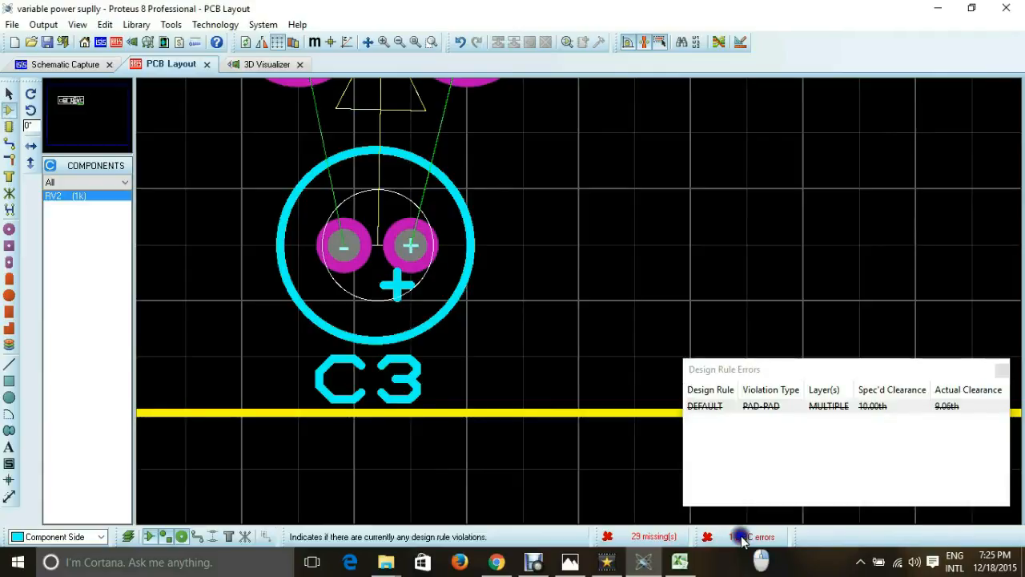
{"action": "left_click", "coordinate": [732, 407]}
{"action": "right_click", "coordinate": [736, 408]}
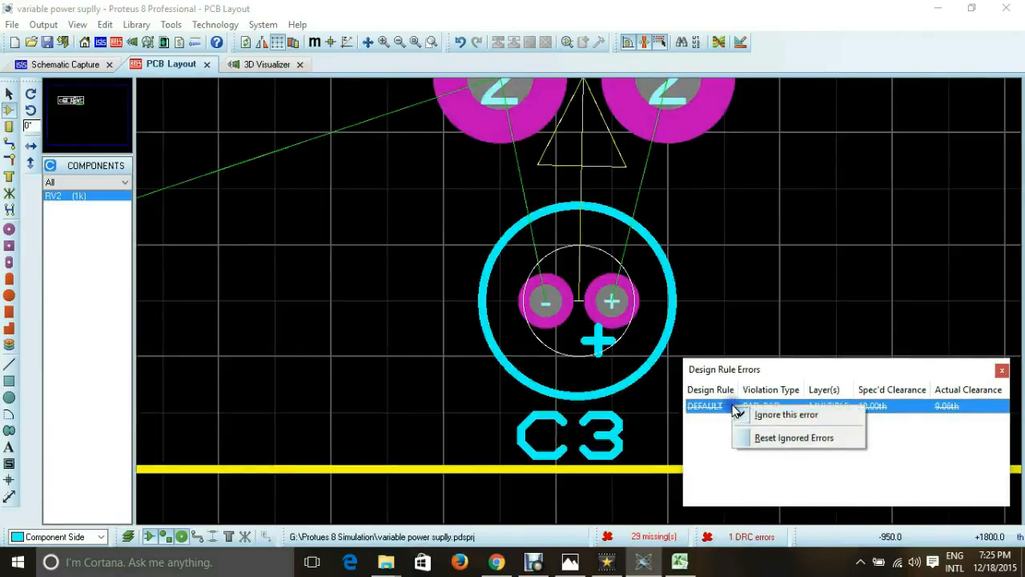
{"action": "left_click", "coordinate": [746, 436]}
{"action": "right_click", "coordinate": [737, 409]}
{"action": "left_click", "coordinate": [752, 412]}
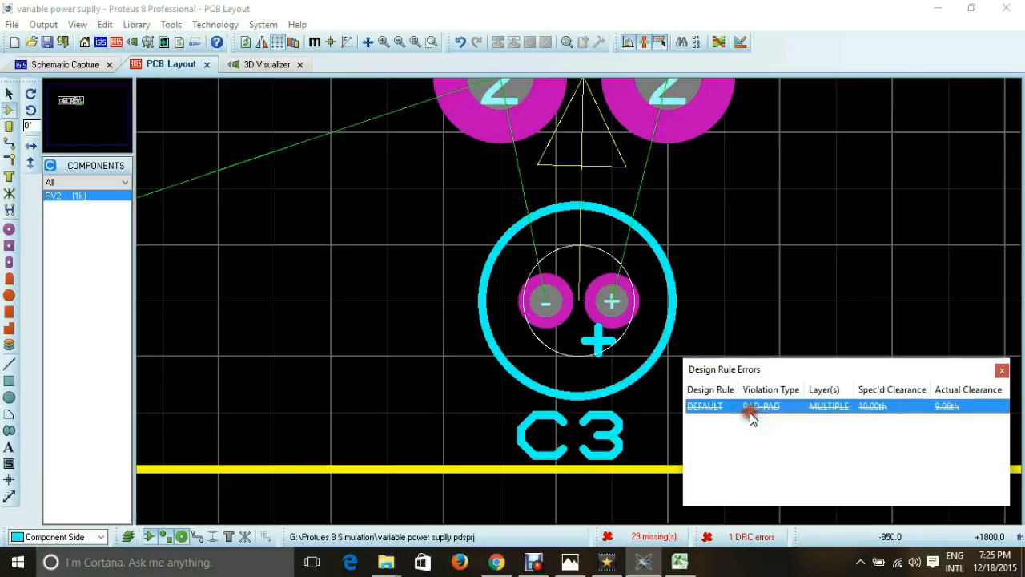
{"action": "left_click", "coordinate": [1002, 370]}
- Check the design rule status and examine the components and unrouted connections across the whole board
{"action": "scroll", "coordinate": [584, 314], "scroll_direction": "down", "scroll_amount": 3}
{"action": "scroll", "coordinate": [581, 311], "scroll_direction": "up", "scroll_amount": 1}
{"action": "scroll", "coordinate": [580, 310], "scroll_direction": "up", "scroll_amount": 2}
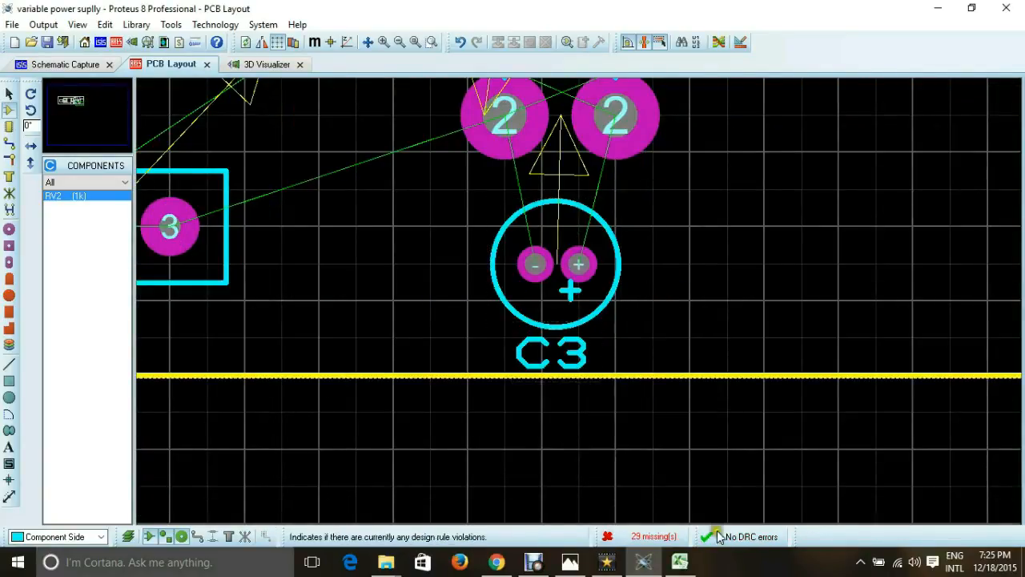
{"action": "scroll", "coordinate": [668, 436], "scroll_direction": "down", "scroll_amount": 1}
{"action": "scroll", "coordinate": [541, 310], "scroll_direction": "down", "scroll_amount": 1}
{"action": "scroll", "coordinate": [507, 200], "scroll_direction": "up", "scroll_amount": 1}
{"action": "scroll", "coordinate": [579, 293], "scroll_direction": "down", "scroll_amount": 1}
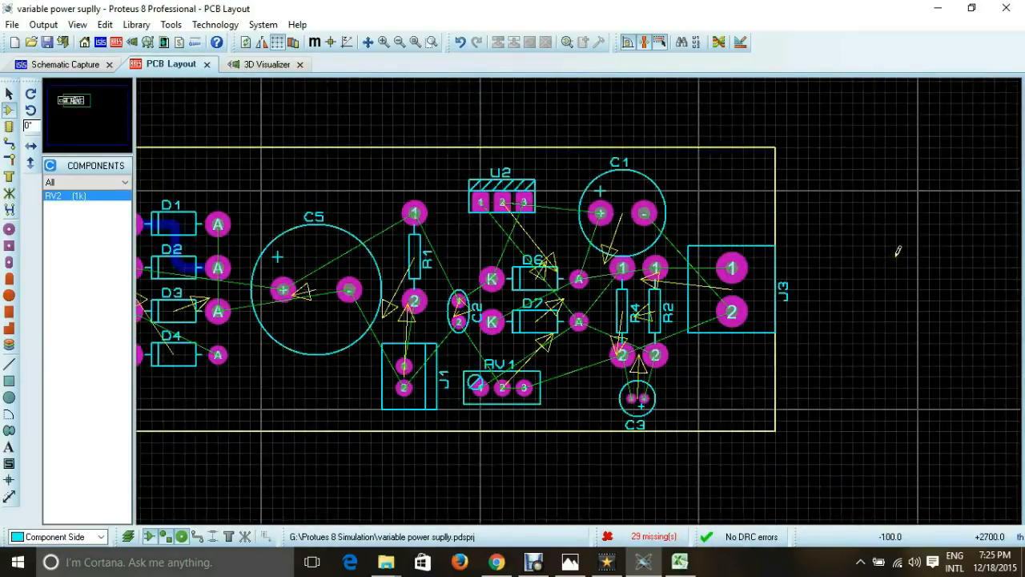
{"action": "scroll", "coordinate": [197, 249], "scroll_direction": "down", "scroll_amount": 2}
{"action": "scroll", "coordinate": [413, 276], "scroll_direction": "up", "scroll_amount": 2}
{"action": "scroll", "coordinate": [582, 289], "scroll_direction": "up", "scroll_amount": 1}
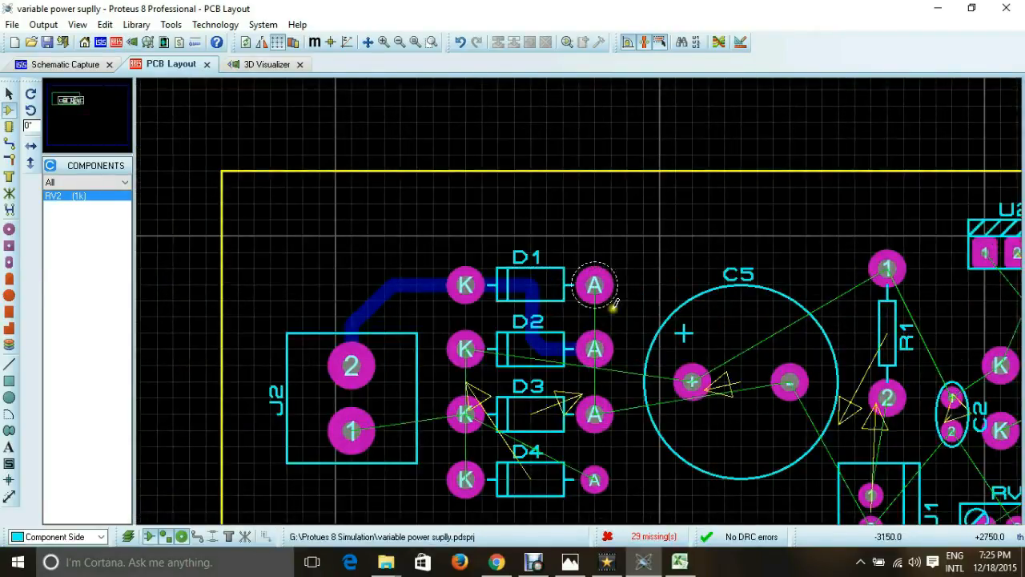
{"action": "scroll", "coordinate": [609, 285], "scroll_direction": "down", "scroll_amount": 2}
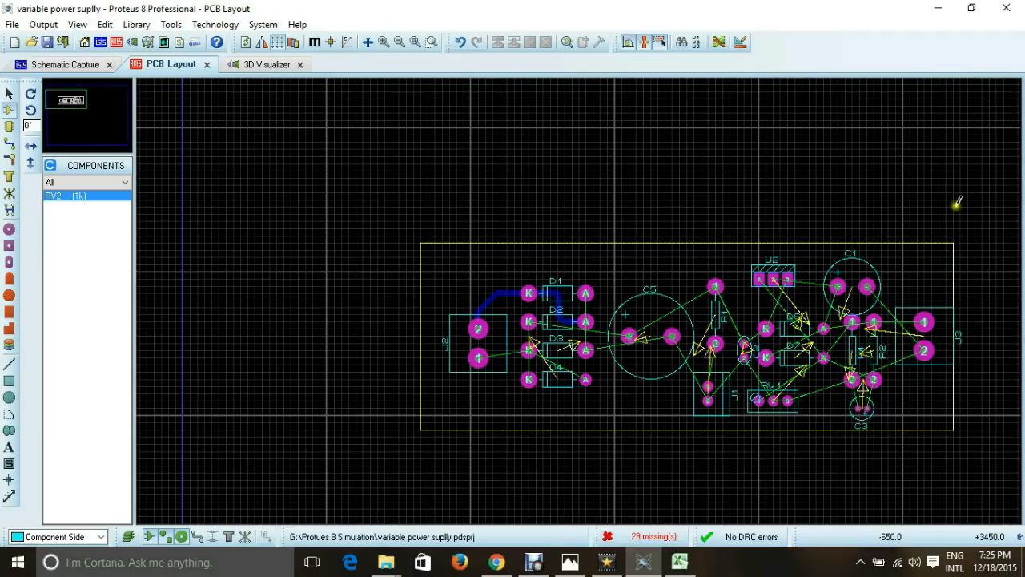
- Configure the SIGNAL net class with Bottom Copper for both Pair 1 directions and the DEFAULT trace style
{"action": "left_click", "coordinate": [741, 43]}
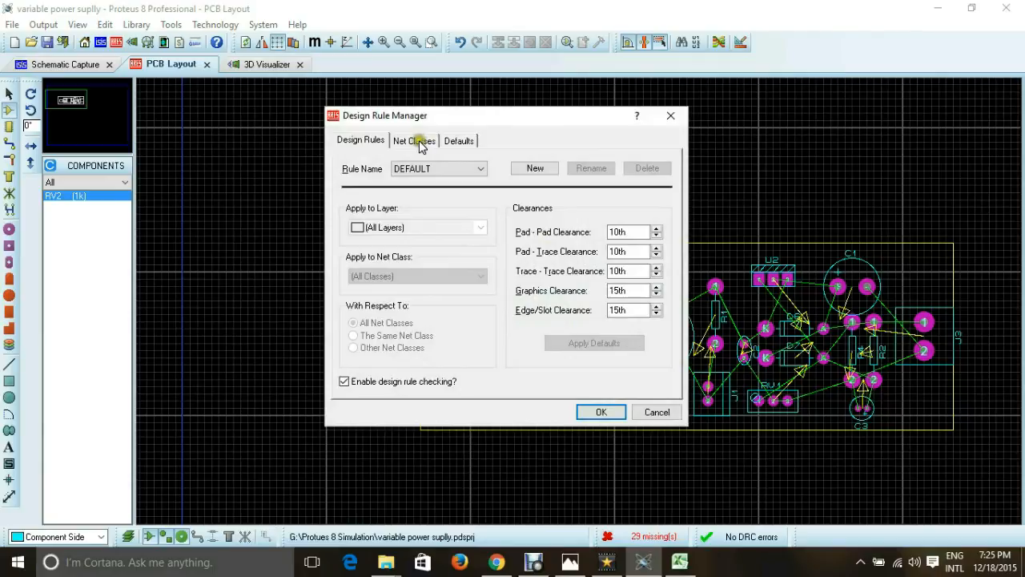
{"action": "left_click", "coordinate": [415, 141]}
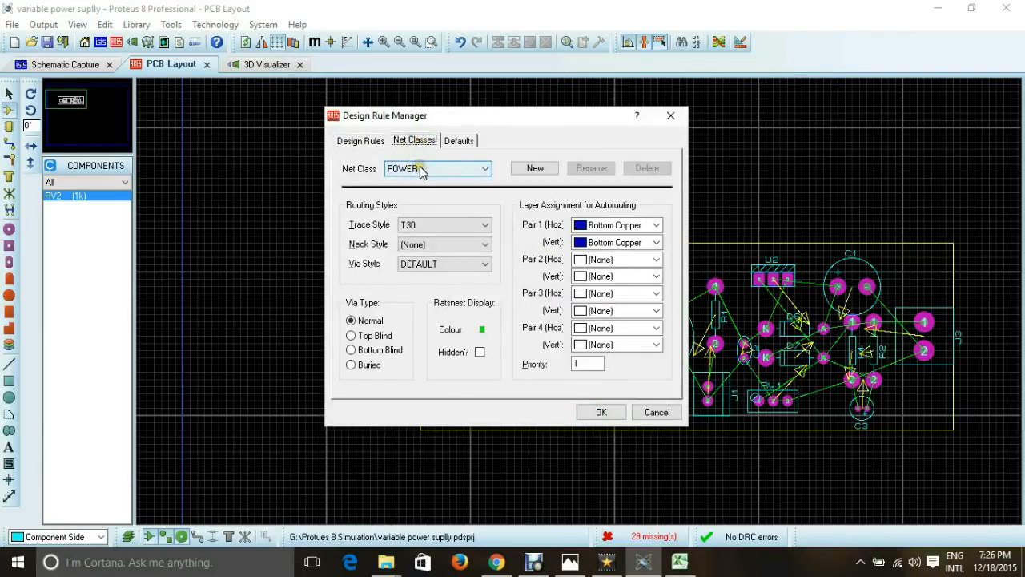
{"action": "left_click", "coordinate": [420, 166]}
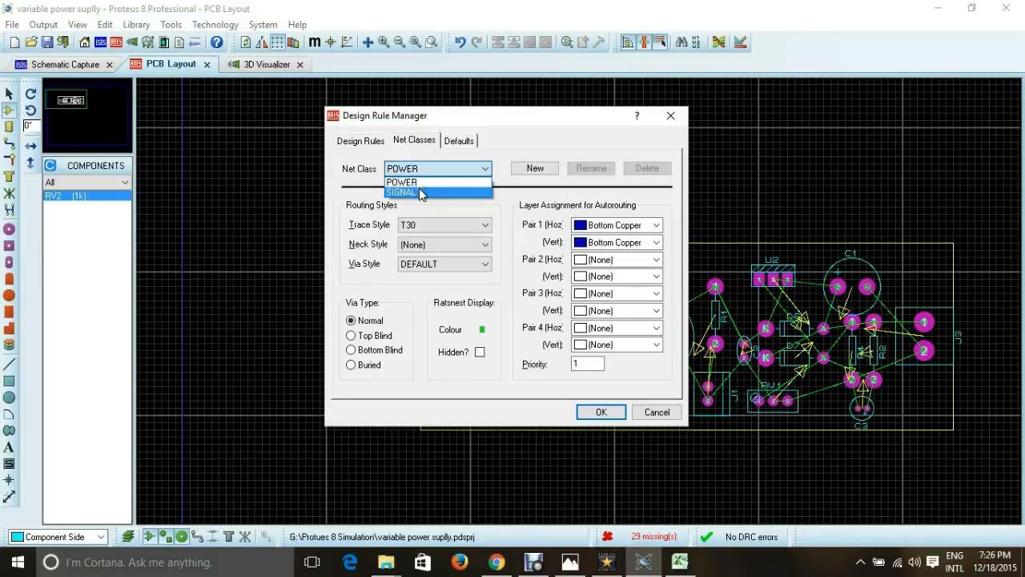
{"action": "left_click", "coordinate": [419, 191]}
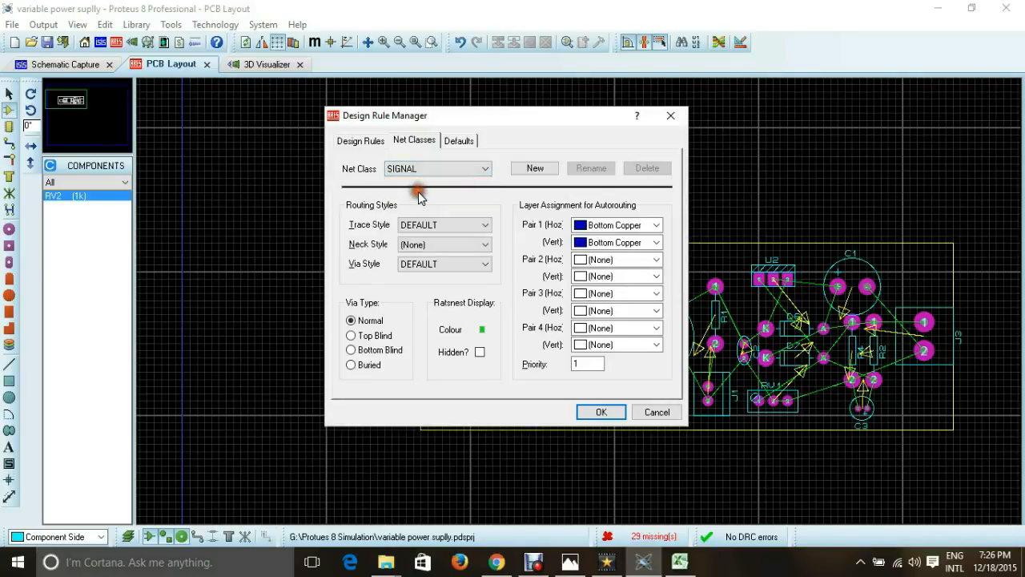
{"action": "left_click", "coordinate": [612, 226]}
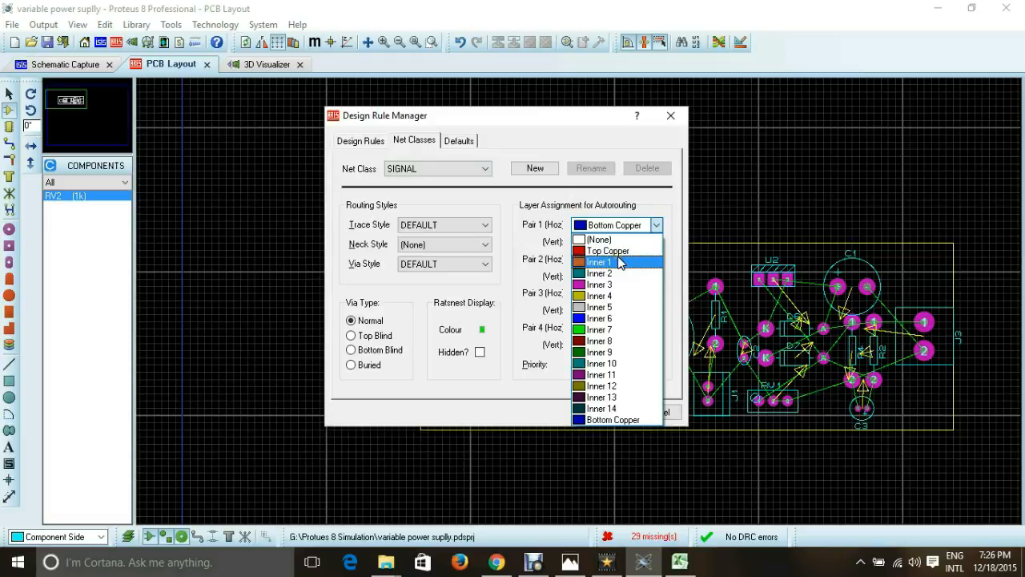
{"action": "left_click", "coordinate": [647, 419]}
{"action": "left_click", "coordinate": [609, 242]}
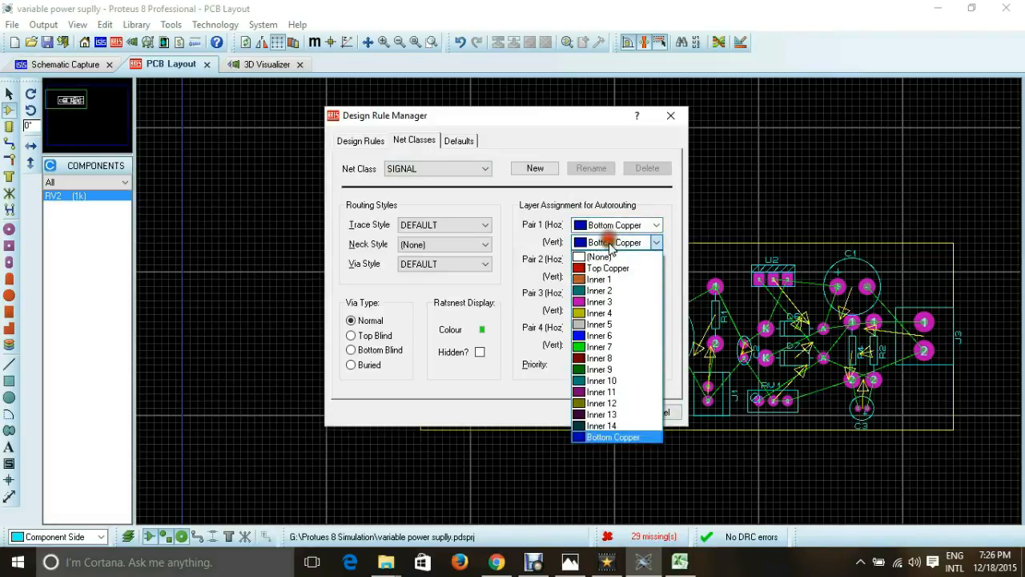
{"action": "left_click", "coordinate": [624, 435]}
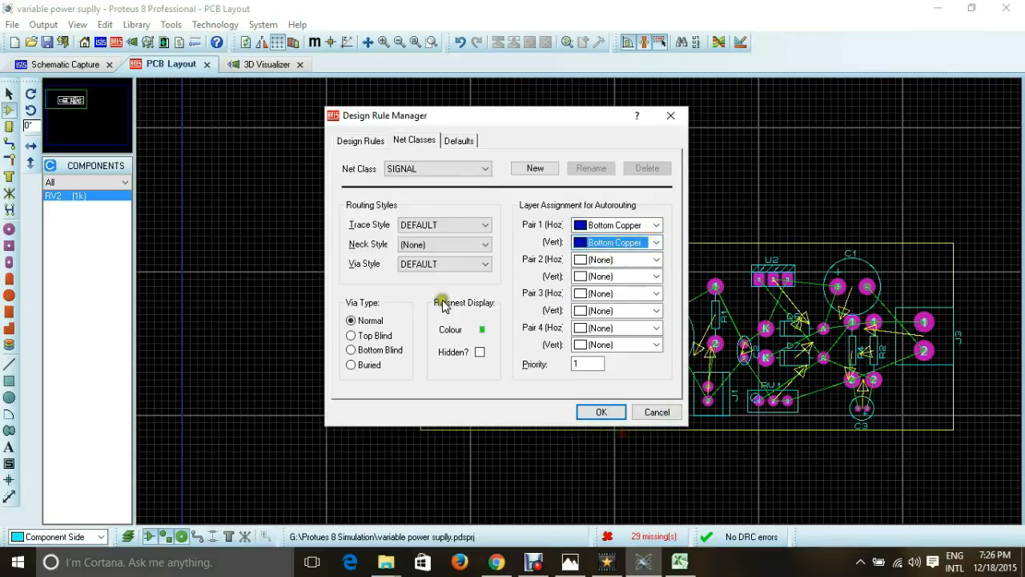
{"action": "left_click", "coordinate": [446, 226]}
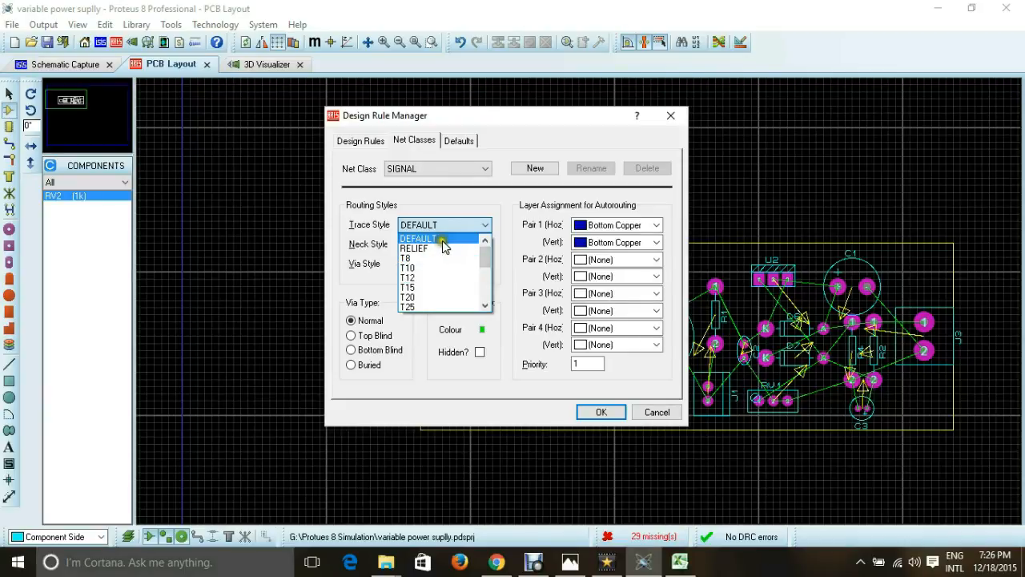
{"action": "left_click", "coordinate": [607, 414]}
{"action": "left_click", "coordinate": [603, 413]}
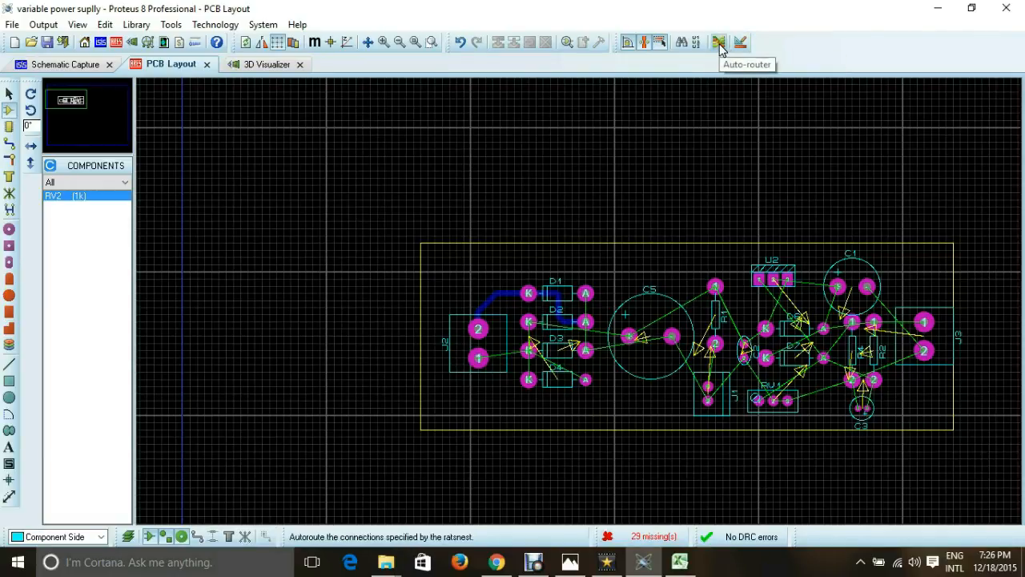
- Run the auto-router on the board with the basic automatic schedule and inspect the routes as they are generated
{"action": "left_click", "coordinate": [719, 44]}
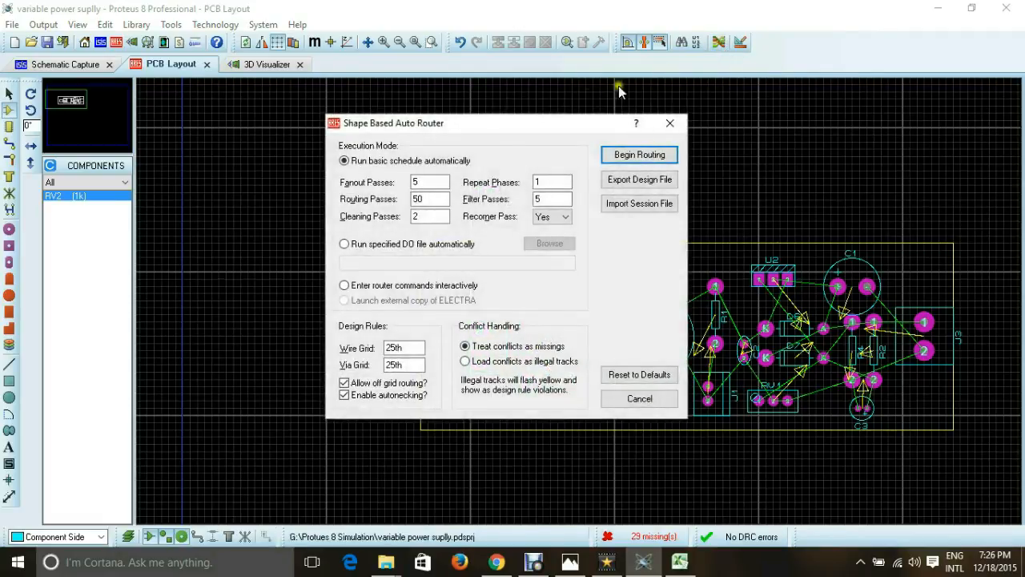
{"action": "left_click_drag", "start_coordinate": [503, 129], "coordinate": [422, 131]}
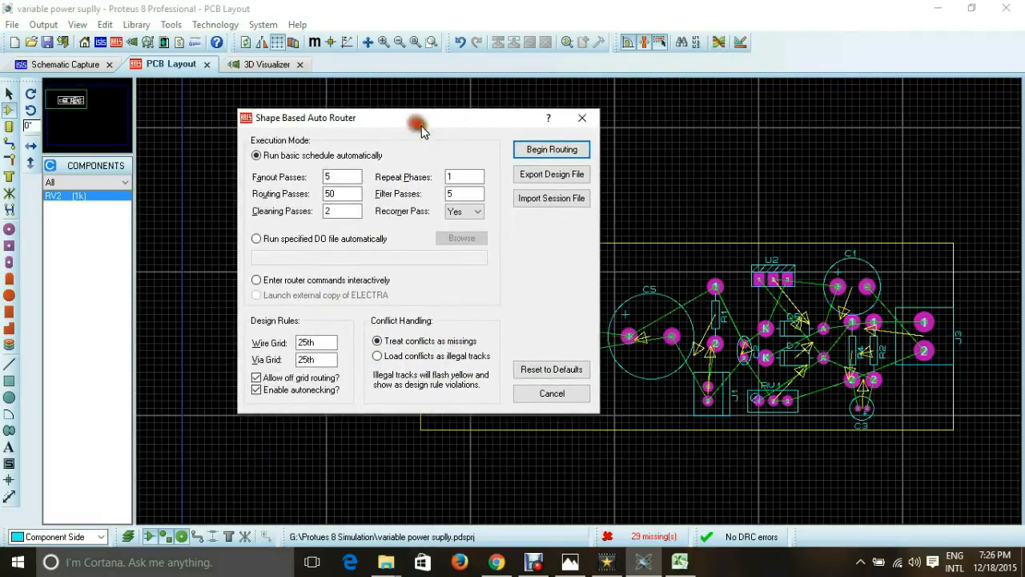
{"action": "left_click", "coordinate": [559, 154]}
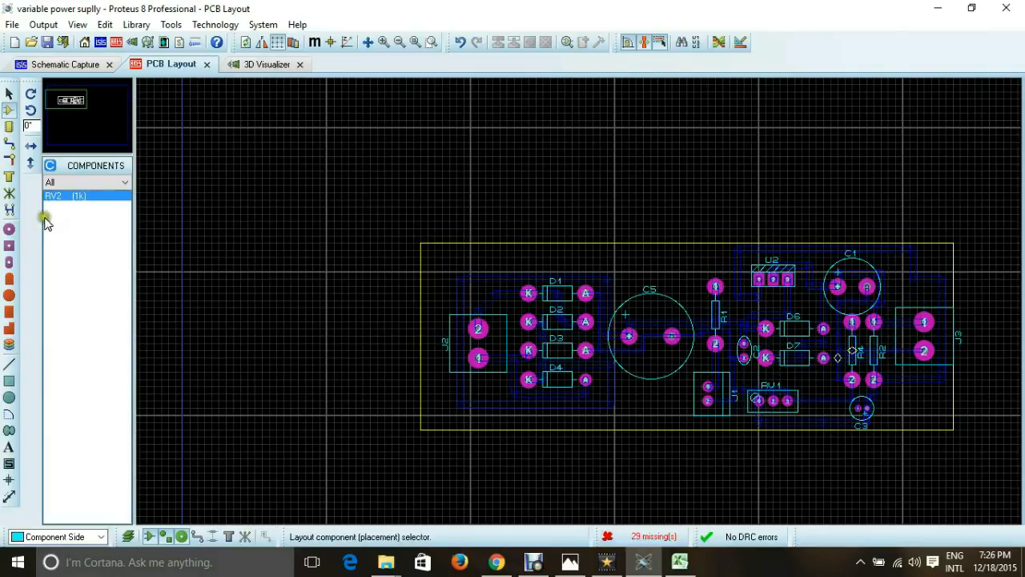
{"action": "left_click", "coordinate": [76, 99]}
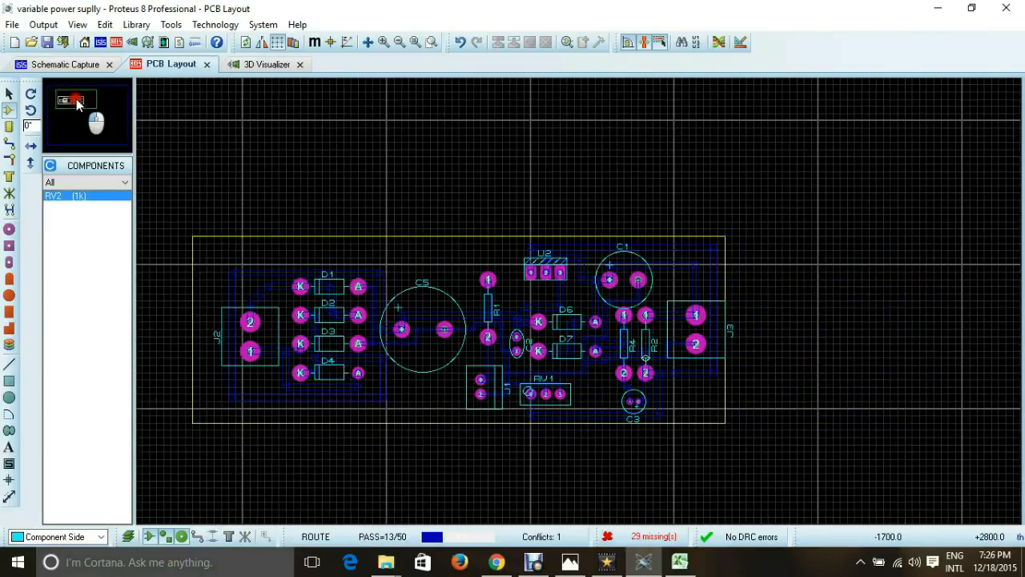
{"action": "left_click_drag", "start_coordinate": [76, 99], "coordinate": [78, 105]}
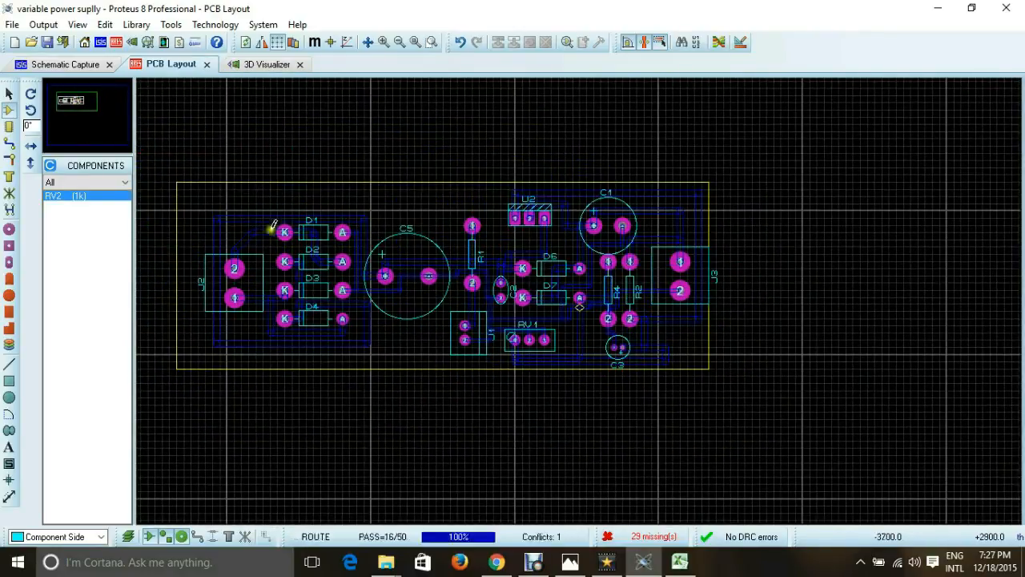
{"action": "scroll", "coordinate": [582, 295], "scroll_direction": "up", "scroll_amount": 3}
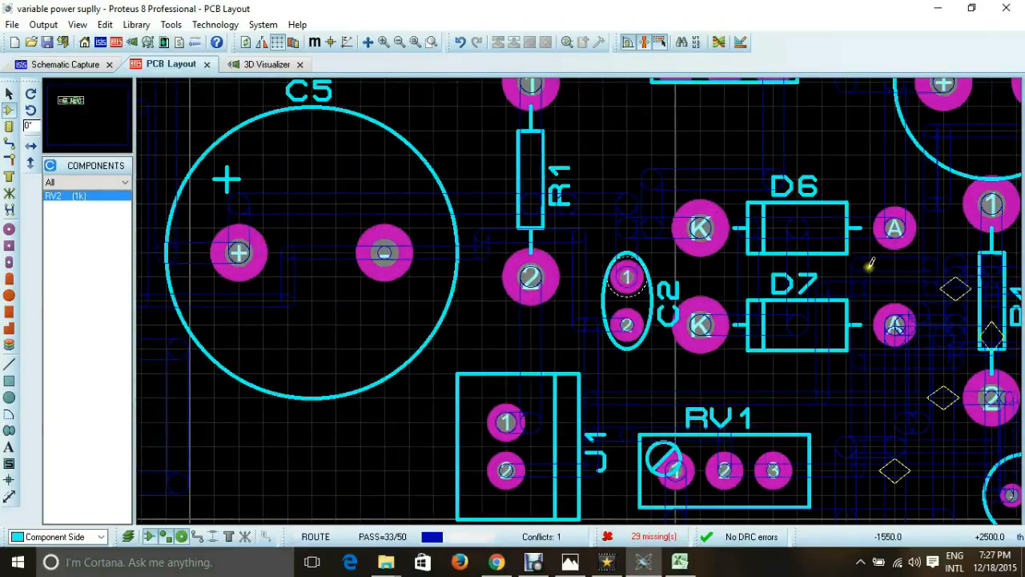
- Examine the auto-routed Bottom Copper tracks across the whole board, including those around D1, D2, C5 and RV1
{"action": "scroll", "coordinate": [723, 327], "scroll_direction": "down", "scroll_amount": 1}
{"action": "scroll", "coordinate": [723, 327], "scroll_direction": "down", "scroll_amount": 1}
{"action": "scroll", "coordinate": [544, 318], "scroll_direction": "down", "scroll_amount": 1}
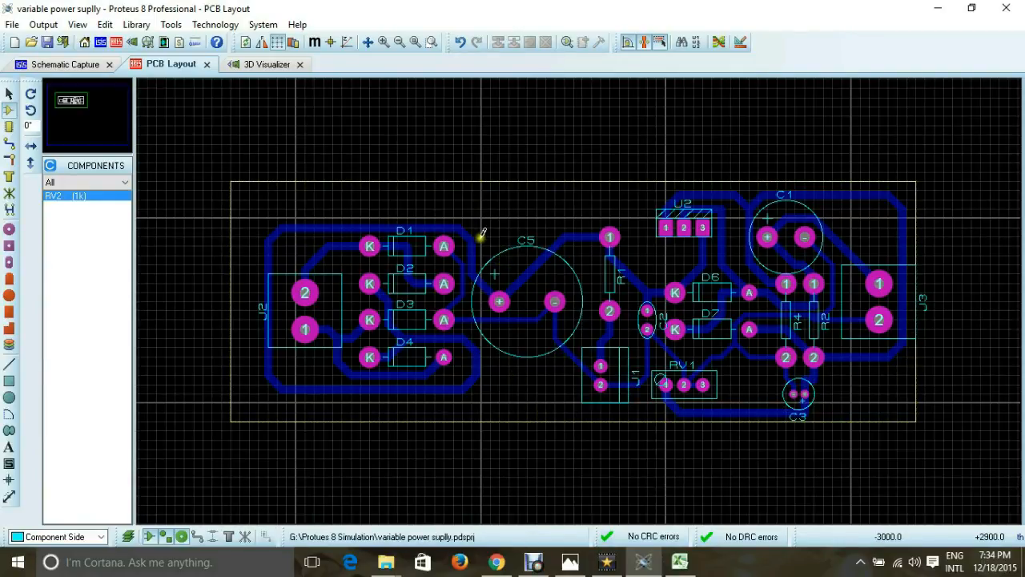
{"action": "scroll", "coordinate": [471, 262], "scroll_direction": "up", "scroll_amount": 2}
{"action": "scroll", "coordinate": [580, 297], "scroll_direction": "up", "scroll_amount": 2}
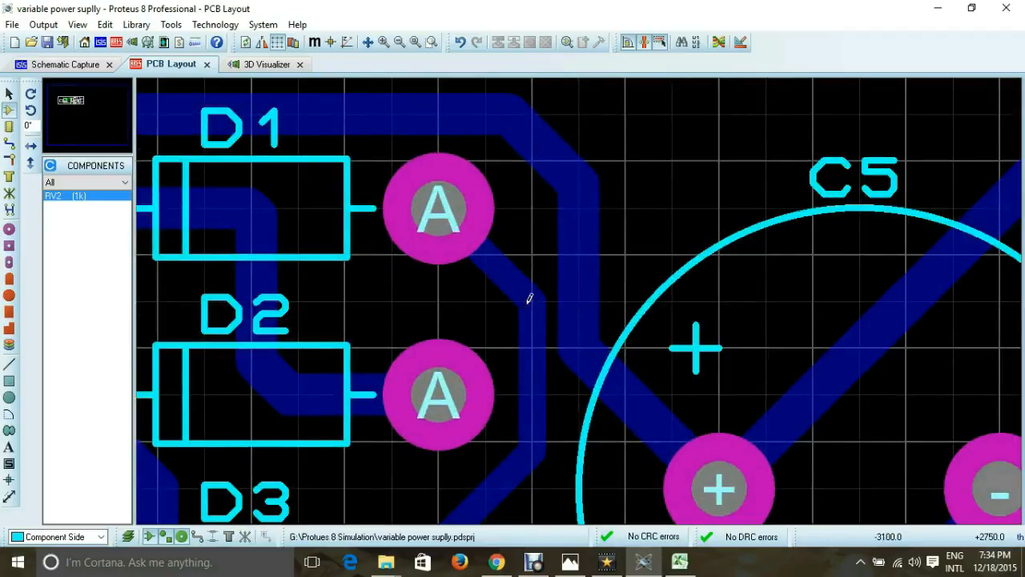
{"action": "scroll", "coordinate": [528, 298], "scroll_direction": "down", "scroll_amount": 6}
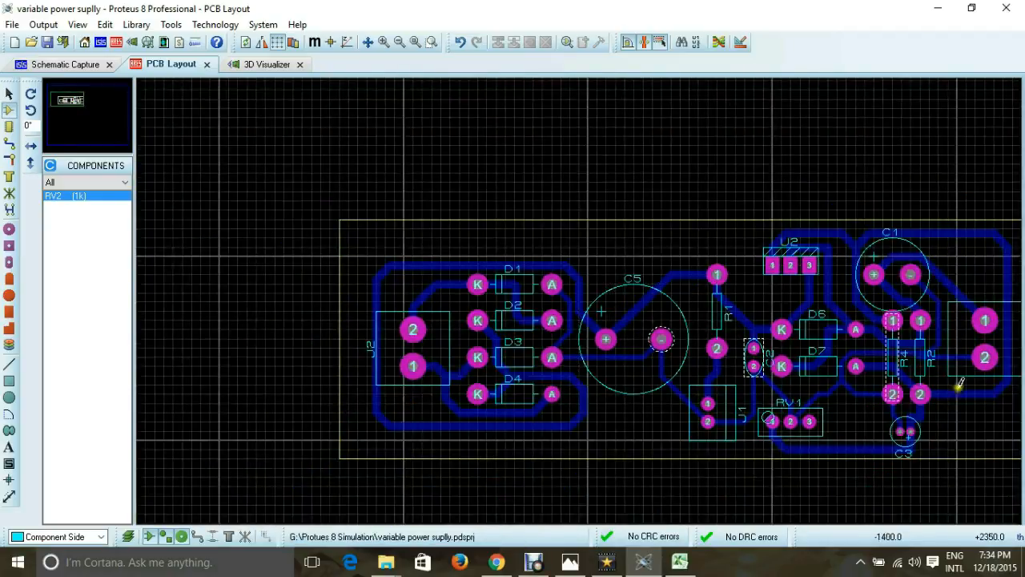
{"action": "scroll", "coordinate": [578, 301], "scroll_direction": "up", "scroll_amount": 3}
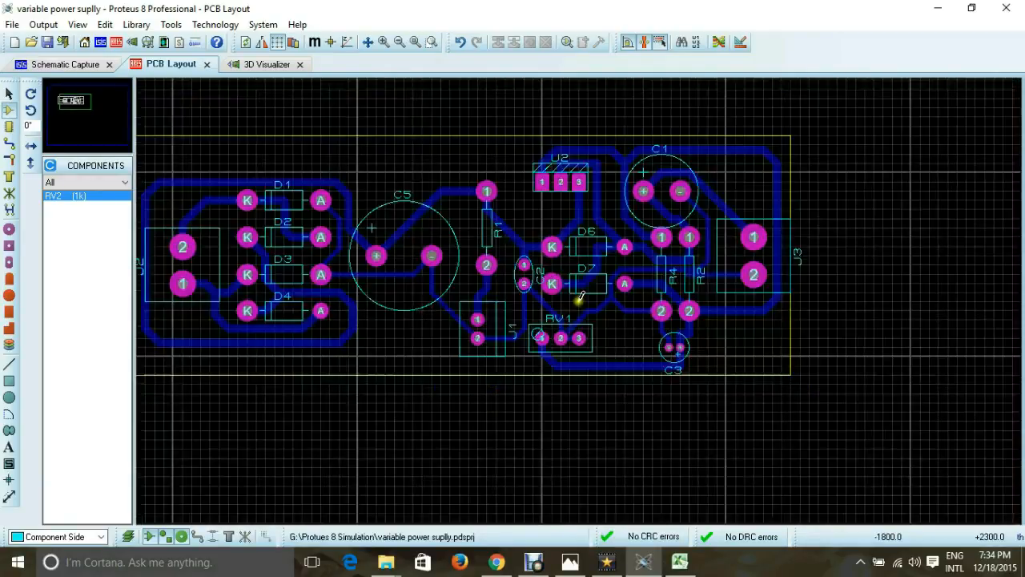
{"action": "scroll", "coordinate": [582, 296], "scroll_direction": "up", "scroll_amount": 5}
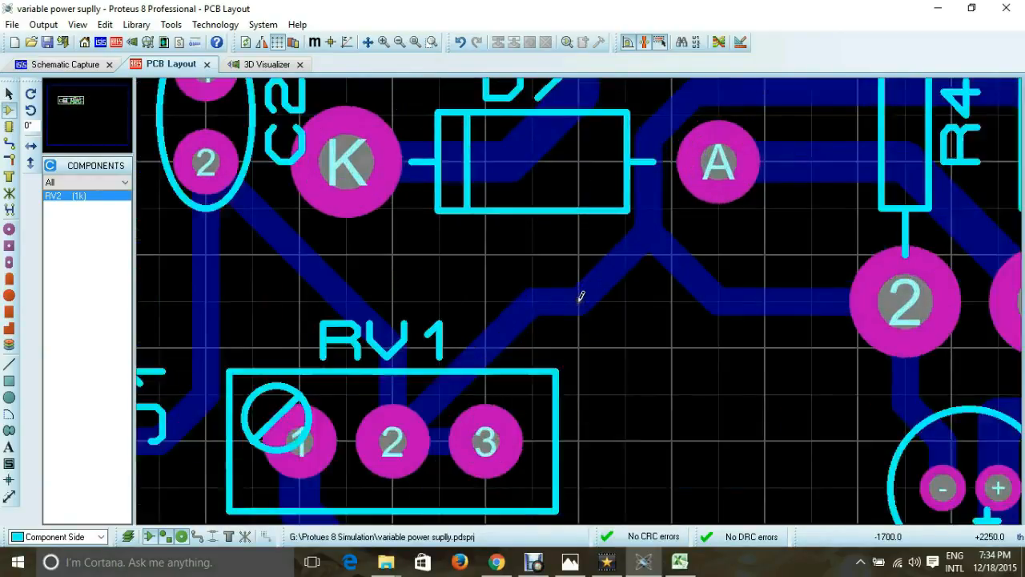
{"action": "scroll", "coordinate": [581, 296], "scroll_direction": "down", "scroll_amount": 3}
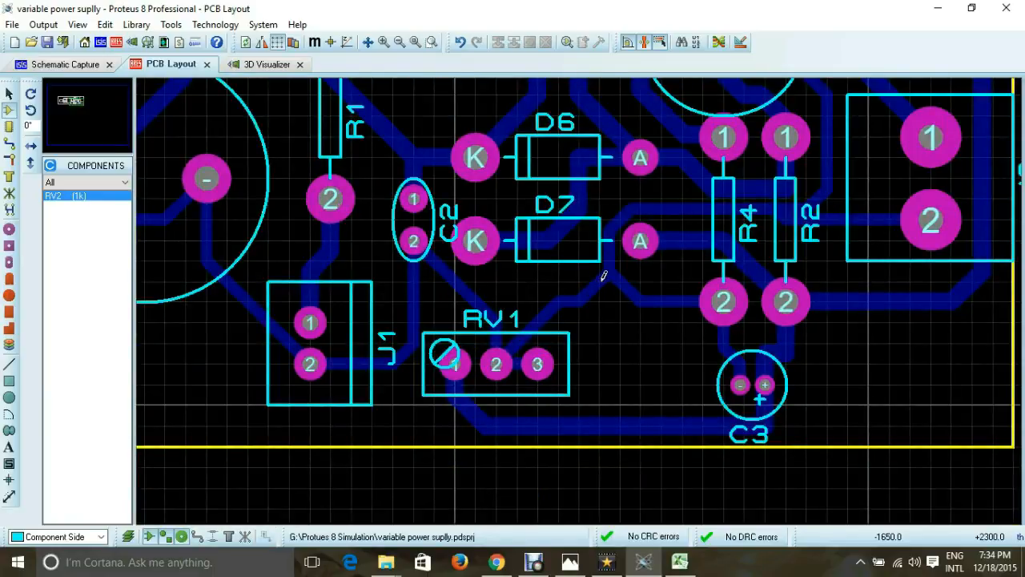
{"action": "scroll", "coordinate": [604, 276], "scroll_direction": "down", "scroll_amount": 2}
{"action": "scroll", "coordinate": [593, 272], "scroll_direction": "down", "scroll_amount": 2}
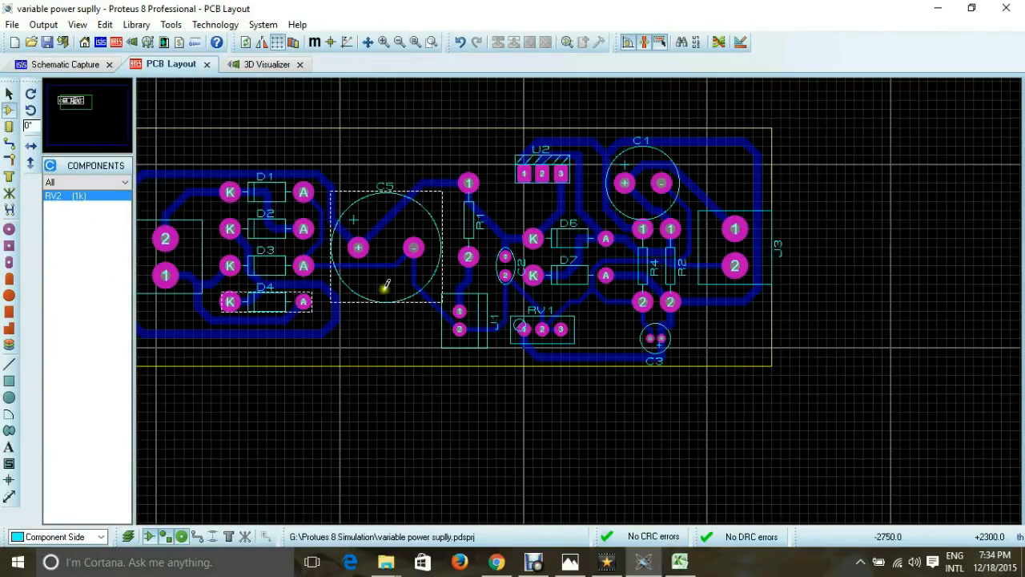
{"action": "scroll", "coordinate": [439, 271], "scroll_direction": "down", "scroll_amount": 1}
{"action": "scroll", "coordinate": [476, 247], "scroll_direction": "up", "scroll_amount": 1}
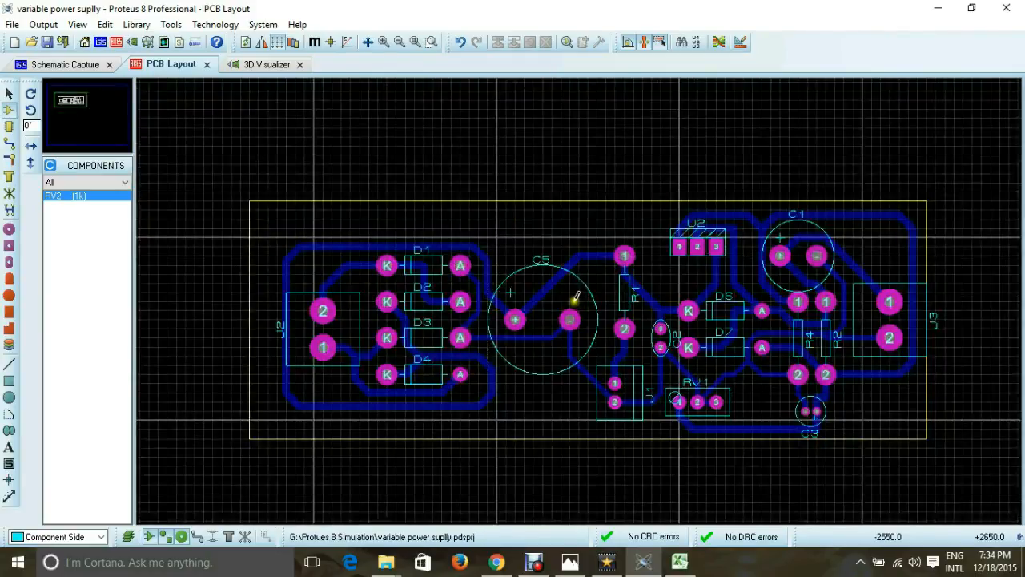
- Shift the vertical segment of the #00002 track between the D1/D2 diodes and C5 about 50 th towards C5
{"action": "left_click", "coordinate": [8, 145]}
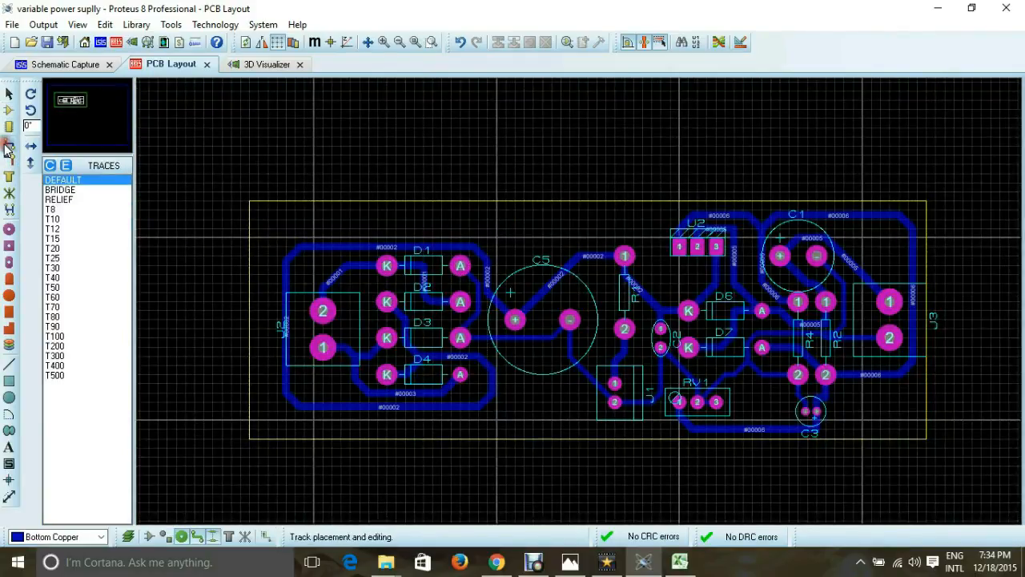
{"action": "scroll", "coordinate": [506, 278], "scroll_direction": "up", "scroll_amount": 3}
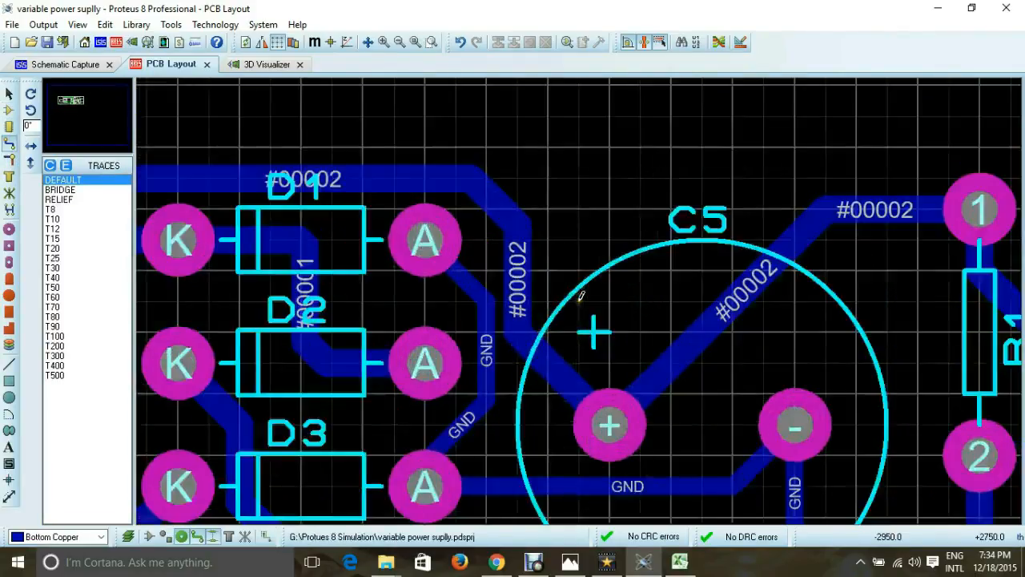
{"action": "right_click", "coordinate": [525, 303]}
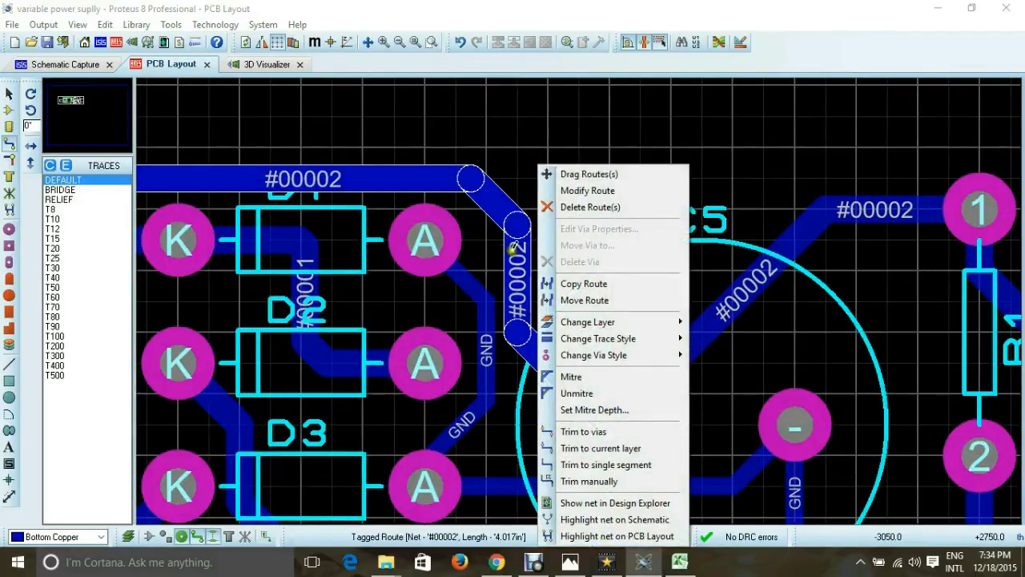
{"action": "left_click", "coordinate": [589, 175]}
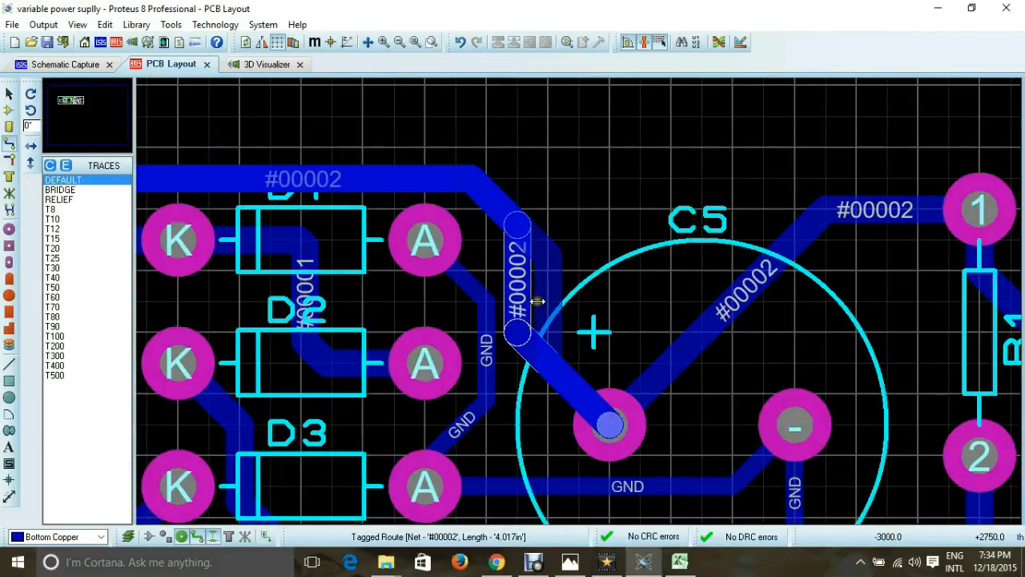
{"action": "left_click", "coordinate": [538, 302]}
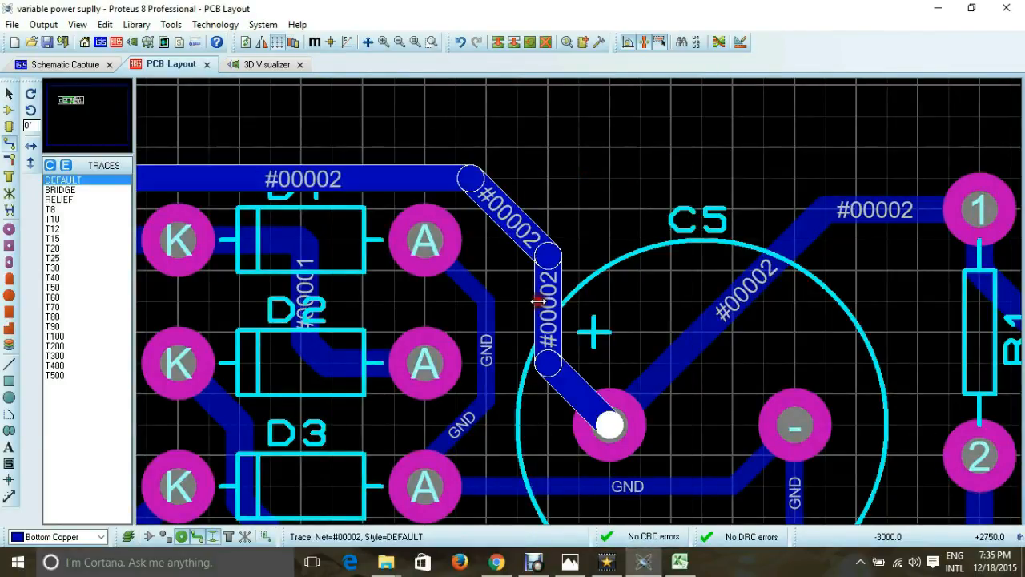
{"action": "left_click", "coordinate": [633, 309]}
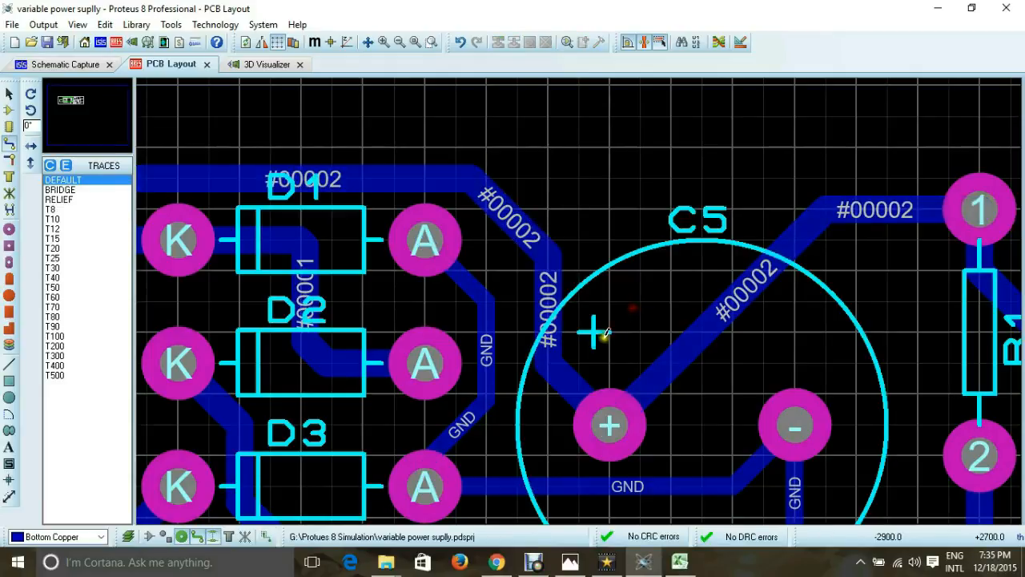
- Try to reshape the GND track joining the anodes of D1 and D3
{"action": "right_click", "coordinate": [488, 337]}
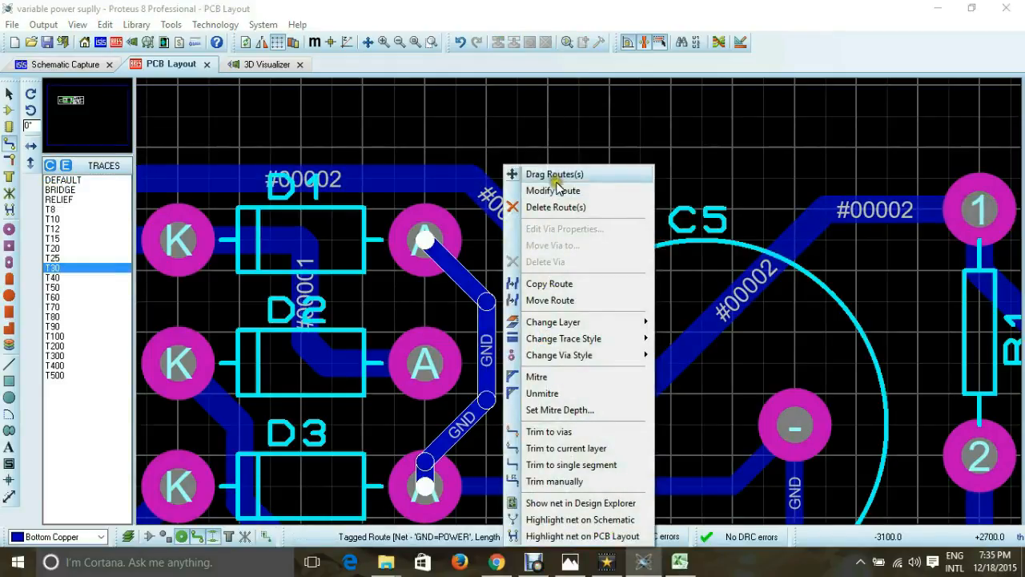
{"action": "left_click", "coordinate": [553, 174]}
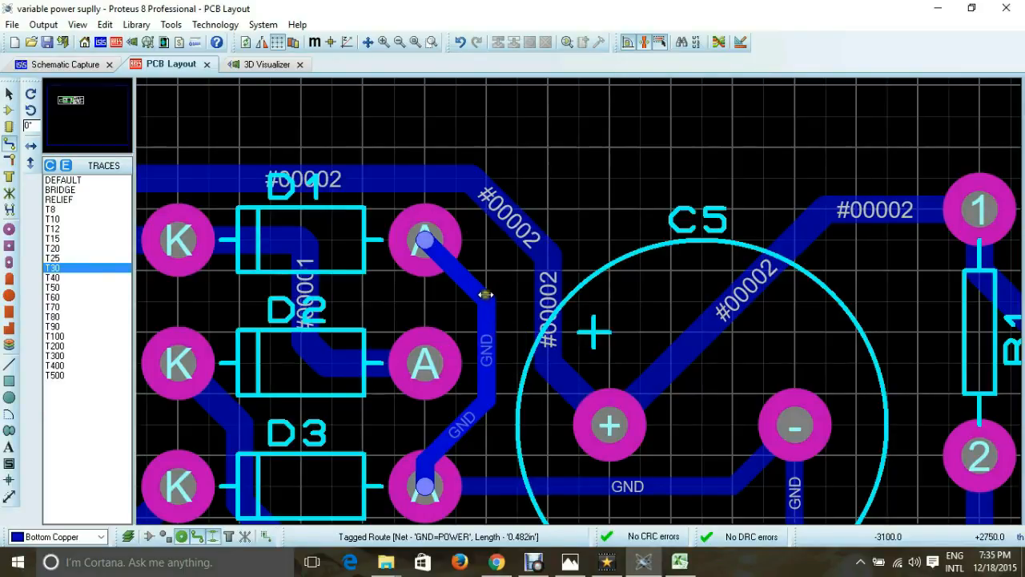
{"action": "left_click_drag", "start_coordinate": [489, 297], "coordinate": [472, 277]}
{"action": "left_click_drag", "start_coordinate": [456, 349], "coordinate": [485, 353]}
{"action": "left_click", "coordinate": [508, 300]}
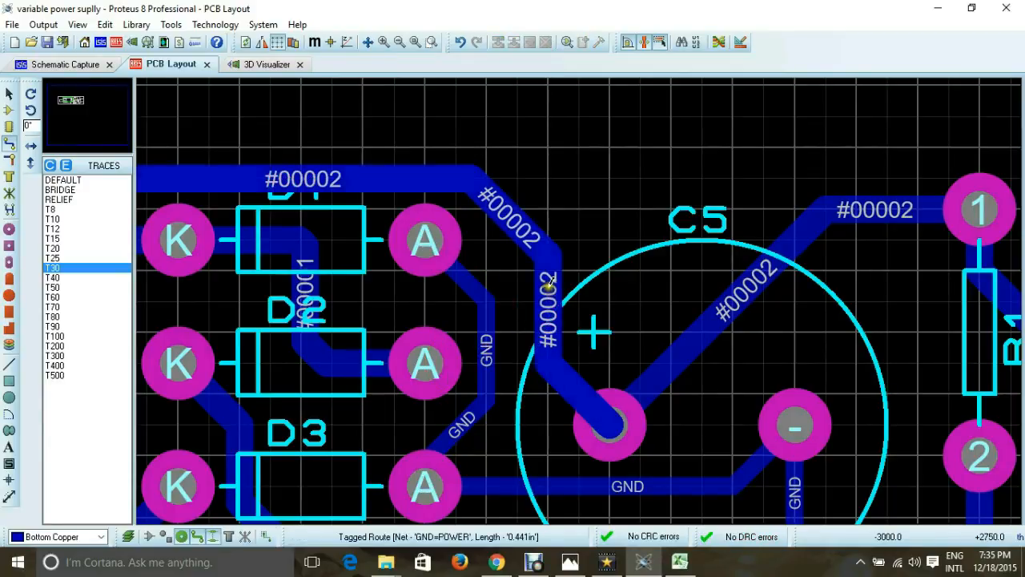
{"action": "right_click", "coordinate": [549, 284]}
{"action": "left_click", "coordinate": [622, 191]}
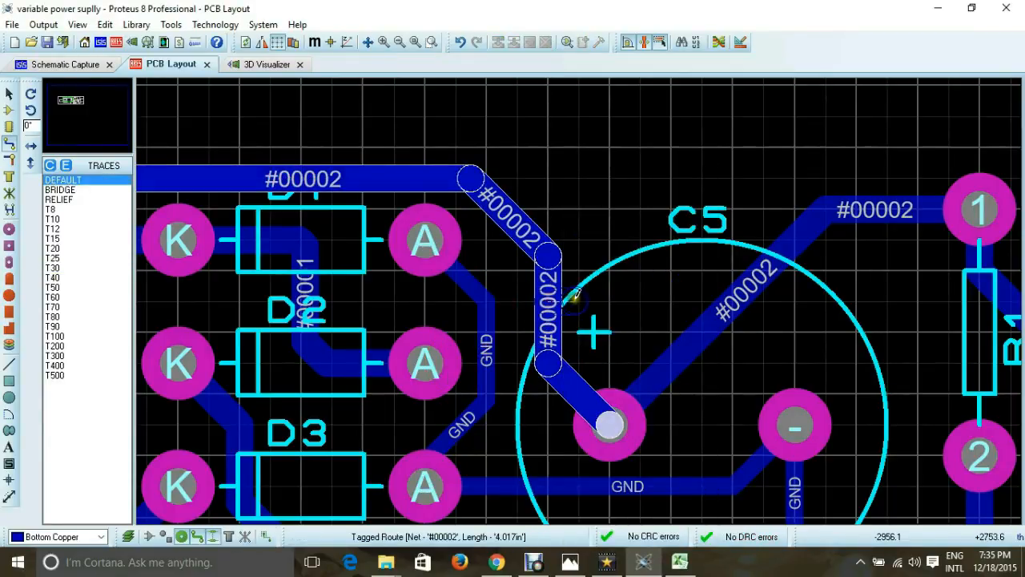
{"action": "left_click", "coordinate": [9, 146]}
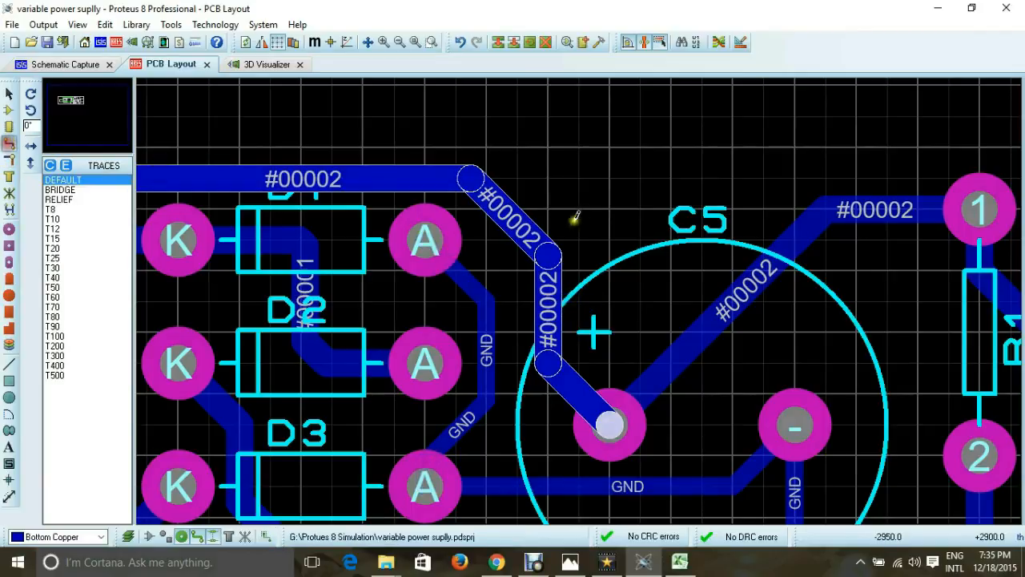
- Reshape the #00002 track into C5's positive pad with a square upper corner and its vertical segment shifted closer to the pad
{"action": "right_click", "coordinate": [548, 255]}
{"action": "left_click", "coordinate": [590, 175]}
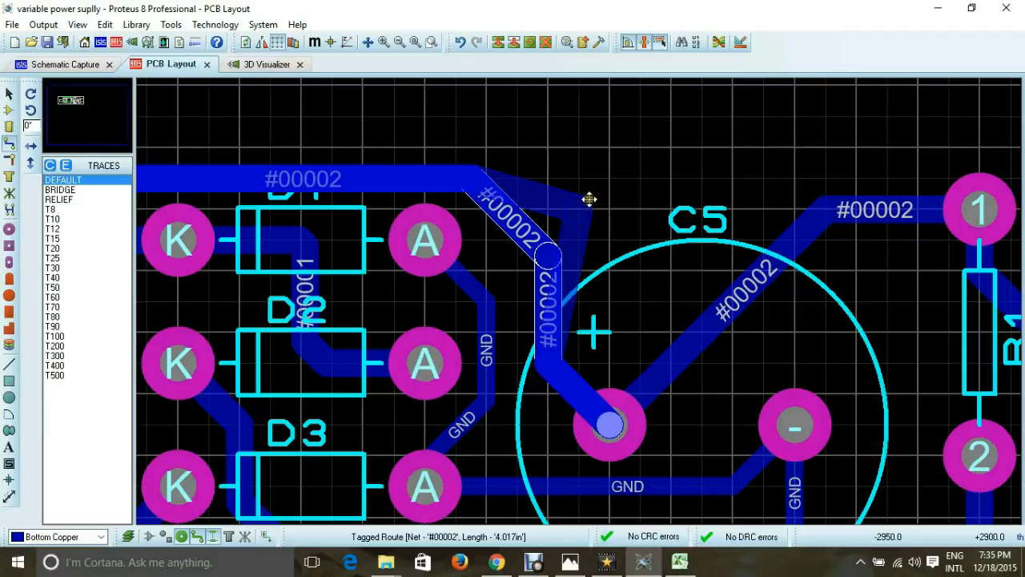
{"action": "left_click", "coordinate": [579, 178]}
{"action": "mouse_move", "coordinate": [549, 360]}
{"action": "left_mouse_down"}
{"action": "mouse_move", "coordinate": [617, 332]}
{"action": "mouse_move", "coordinate": [582, 331]}
{"action": "left_mouse_up"}
{"action": "left_click", "coordinate": [550, 384]}
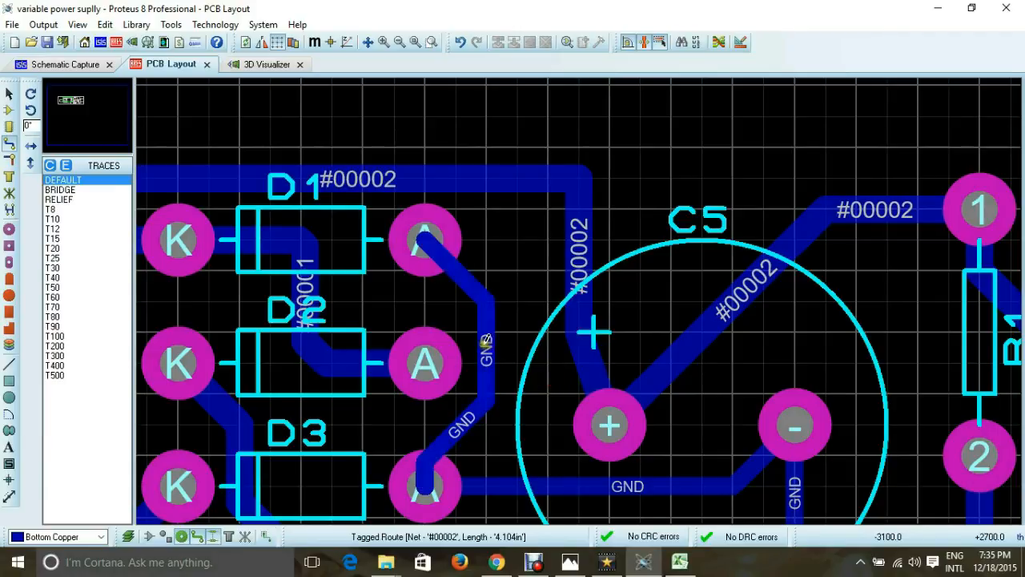
- Reshape the GND track joining the anodes of D1 and D3 with a square corner at D1, a vertical run nearer C5 and a lower diagonal
{"action": "right_click", "coordinate": [485, 340]}
{"action": "left_click", "coordinate": [513, 172]}
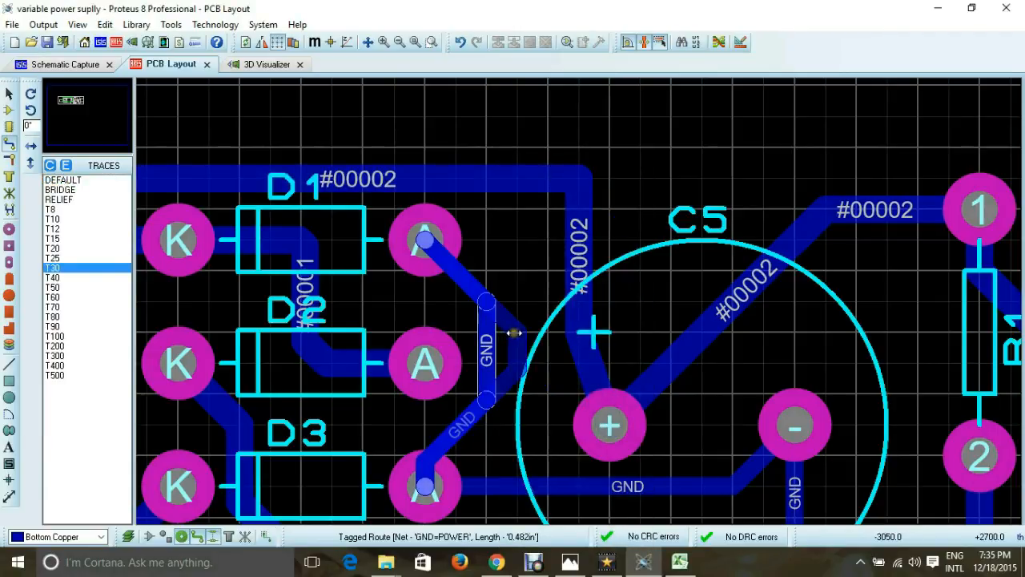
{"action": "left_click", "coordinate": [517, 332]}
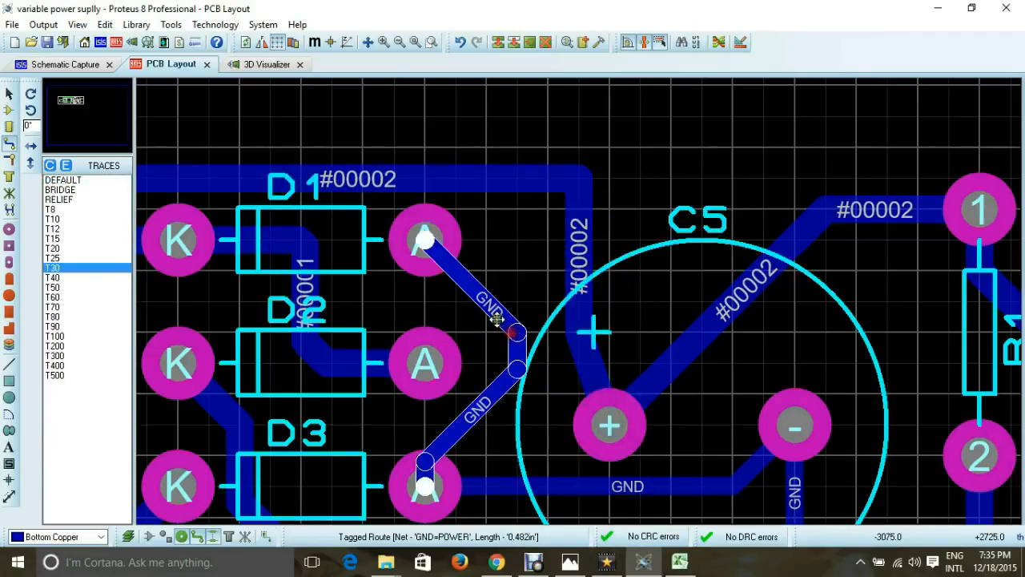
{"action": "left_click", "coordinate": [503, 252]}
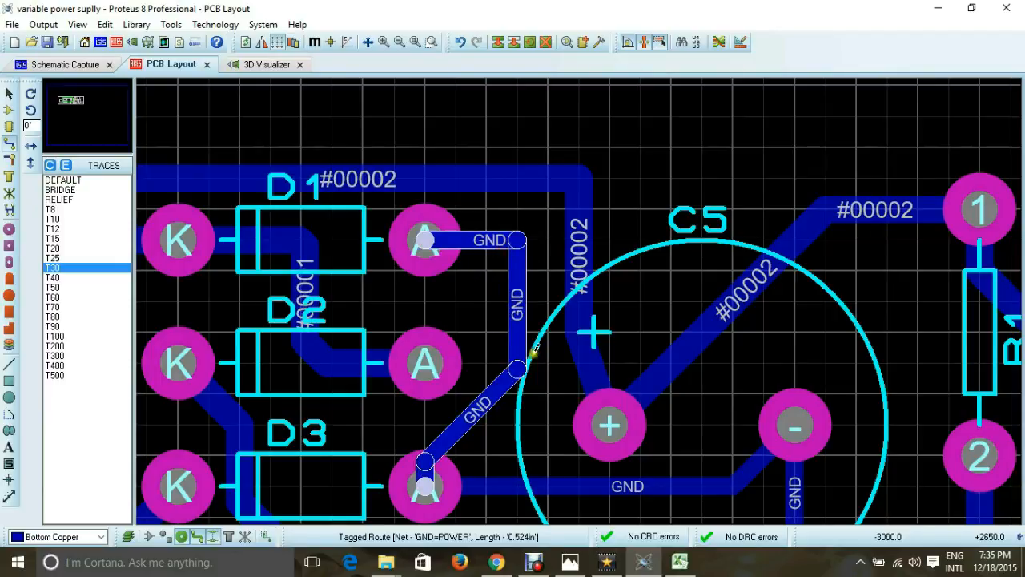
{"action": "left_click", "coordinate": [533, 428]}
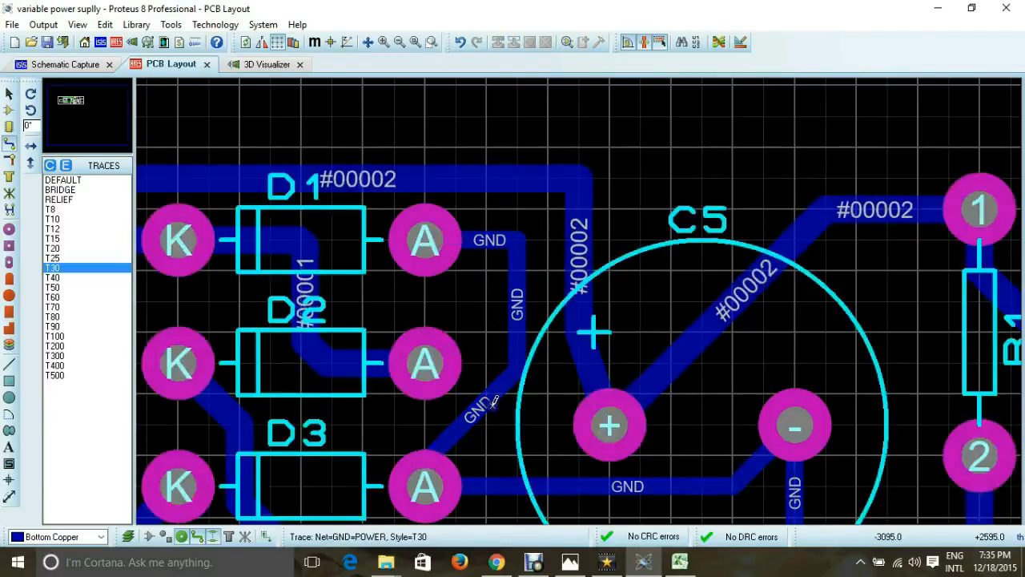
{"action": "right_click", "coordinate": [484, 398]}
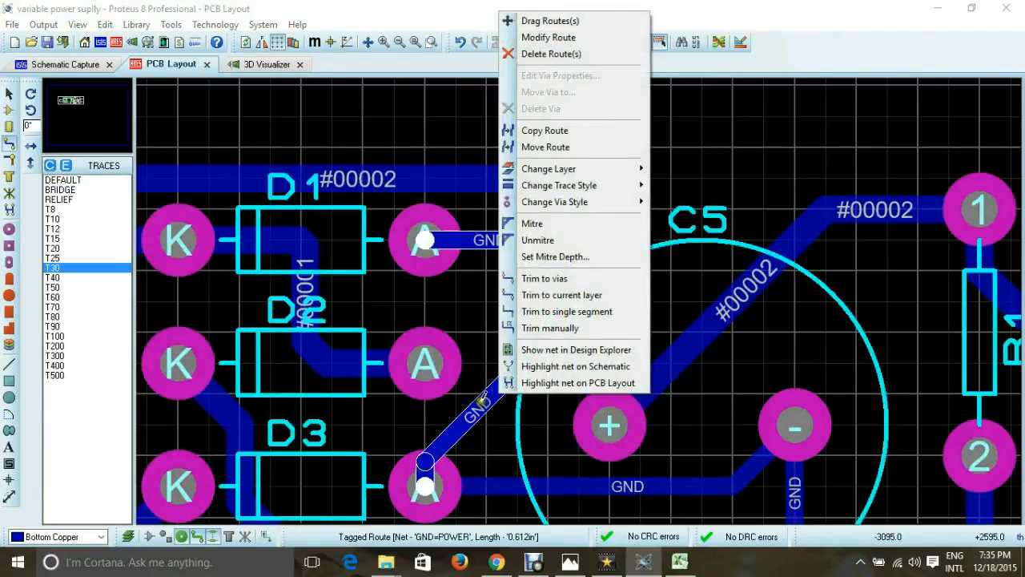
{"action": "left_click", "coordinate": [516, 19]}
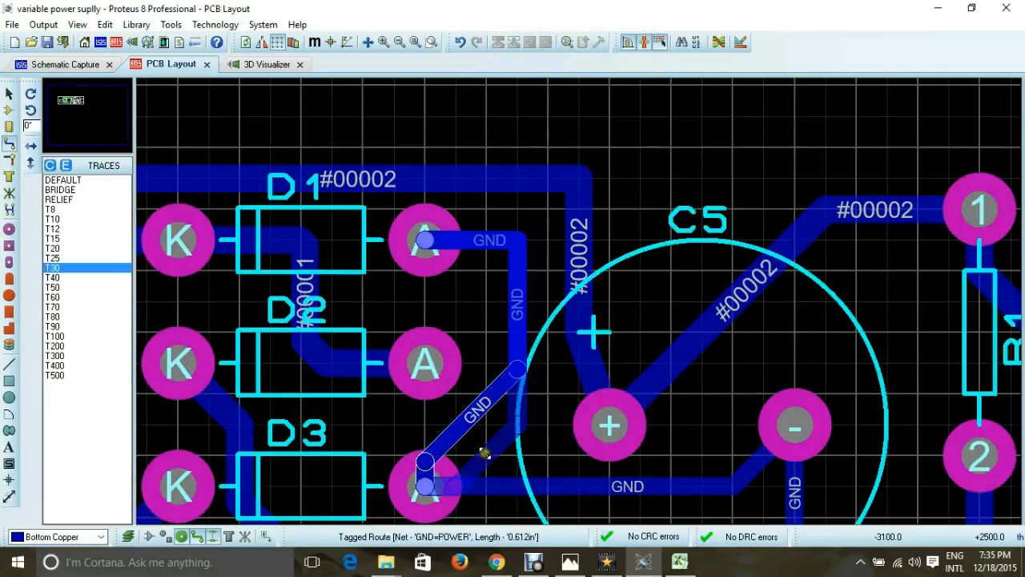
{"action": "left_click", "coordinate": [485, 439]}
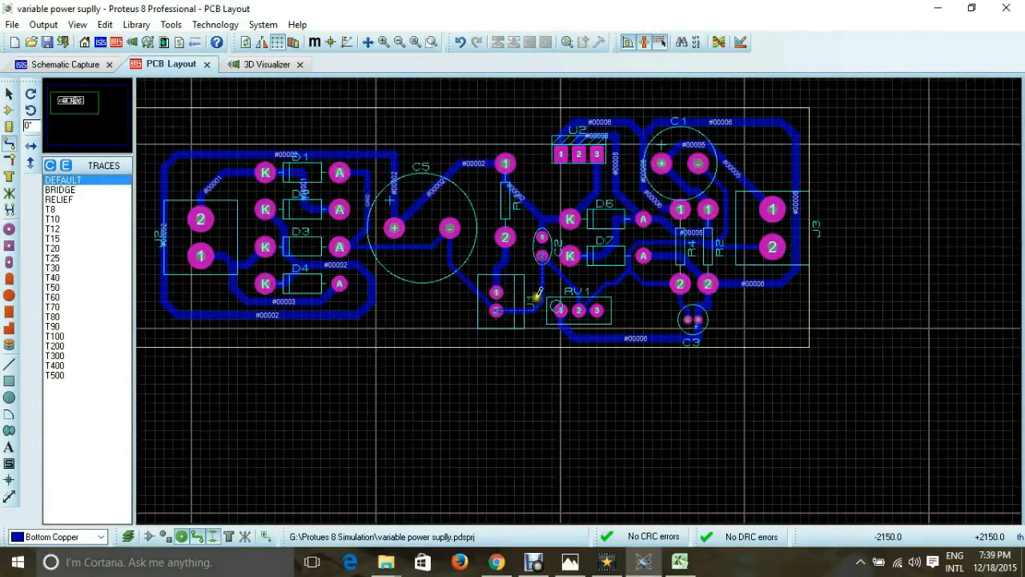
- Change the trace style of the GND track between D3's anode and C5's negative pad to T50
{"action": "scroll", "coordinate": [546, 290], "scroll_direction": "down", "scroll_amount": 1}
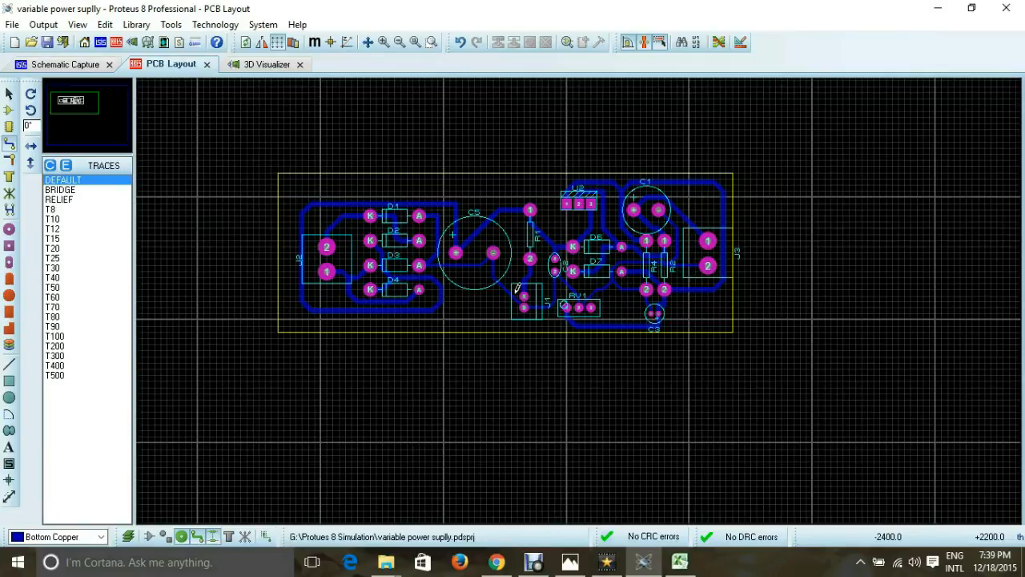
{"action": "scroll", "coordinate": [517, 288], "scroll_direction": "up", "scroll_amount": 1}
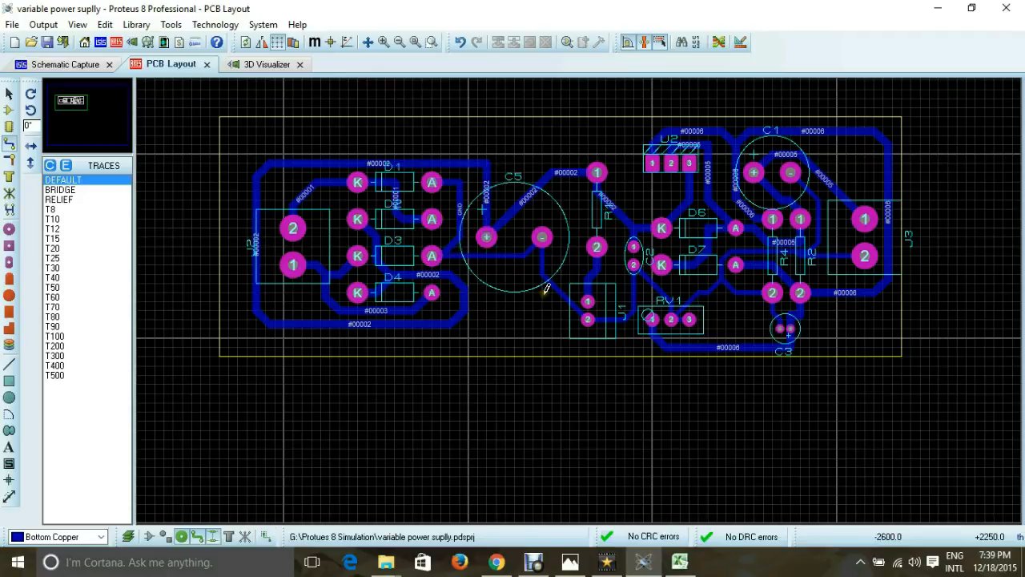
{"action": "left_click", "coordinate": [538, 221]}
{"action": "scroll", "coordinate": [521, 292], "scroll_direction": "up", "scroll_amount": 2}
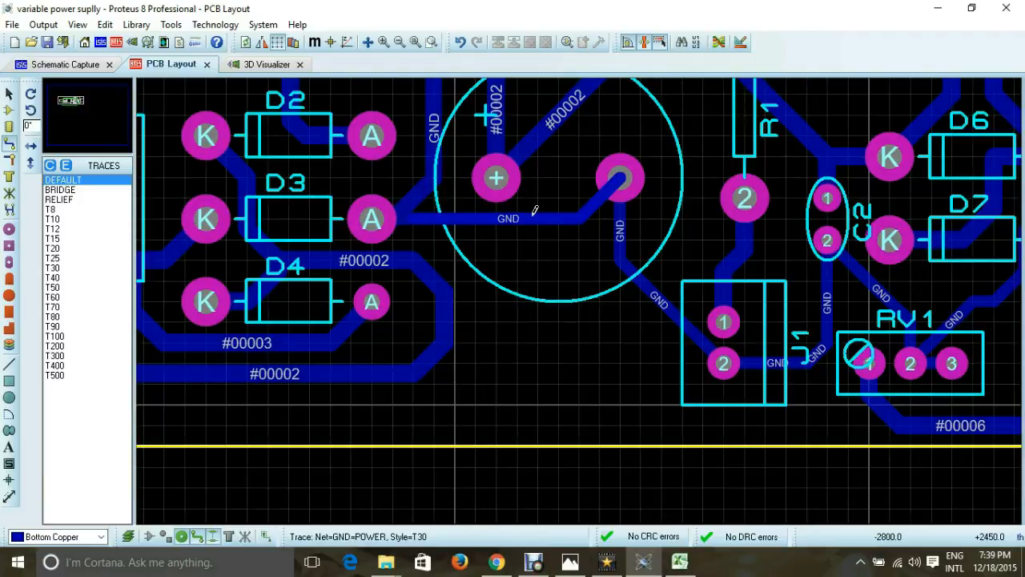
{"action": "right_click", "coordinate": [535, 211]}
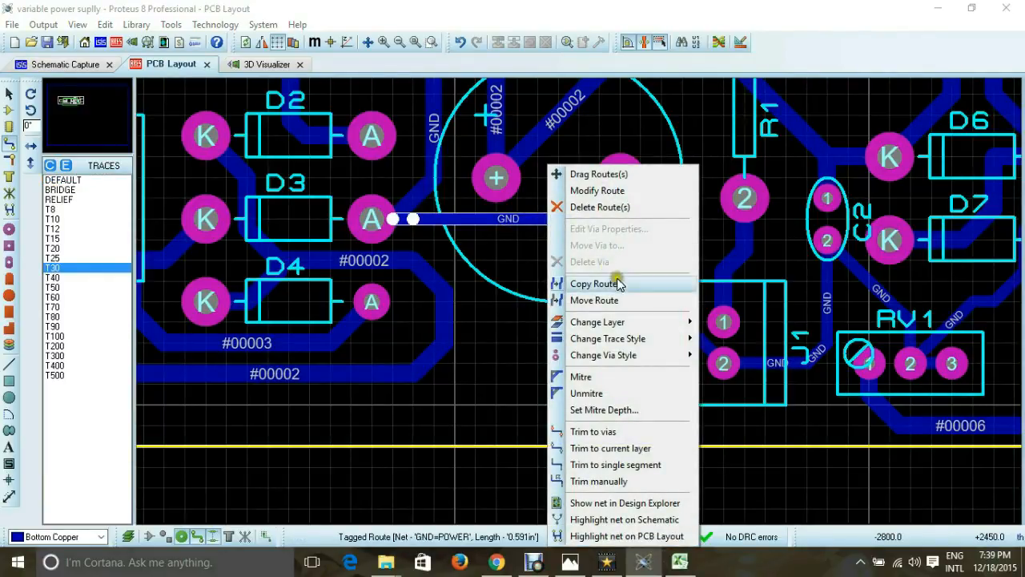
{"action": "mouse_move", "coordinate": [623, 338]}
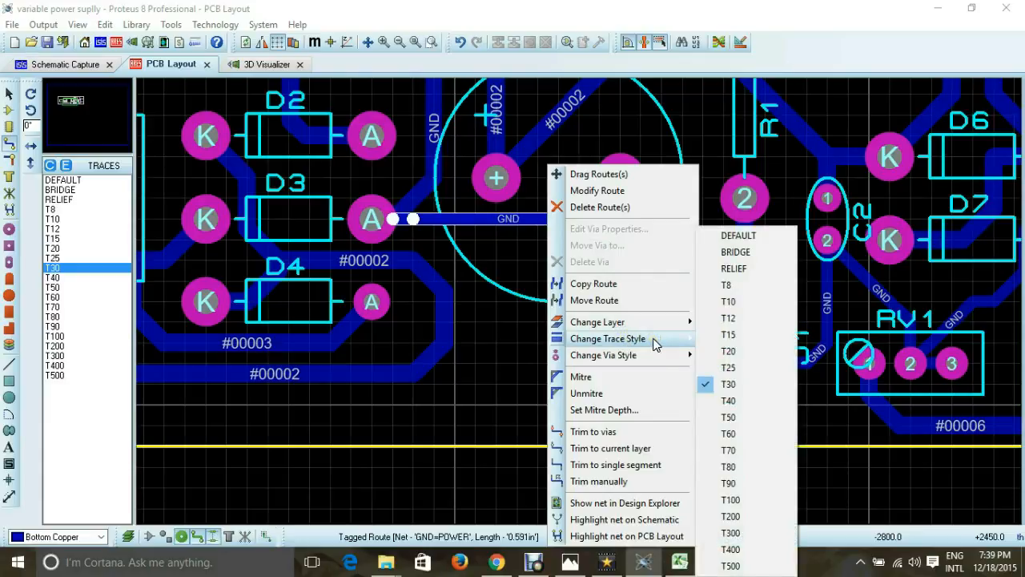
{"action": "left_click", "coordinate": [735, 417]}
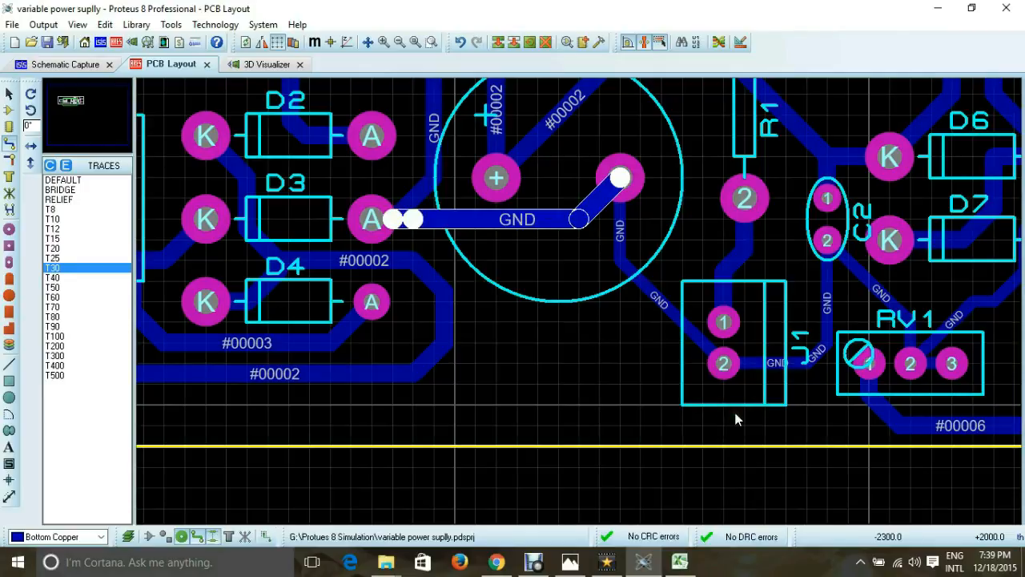
- Try to shift the horizontal GND segment between D3's anode and C5's negative pad downward, and undo the shift
{"action": "right_click", "coordinate": [520, 220]}
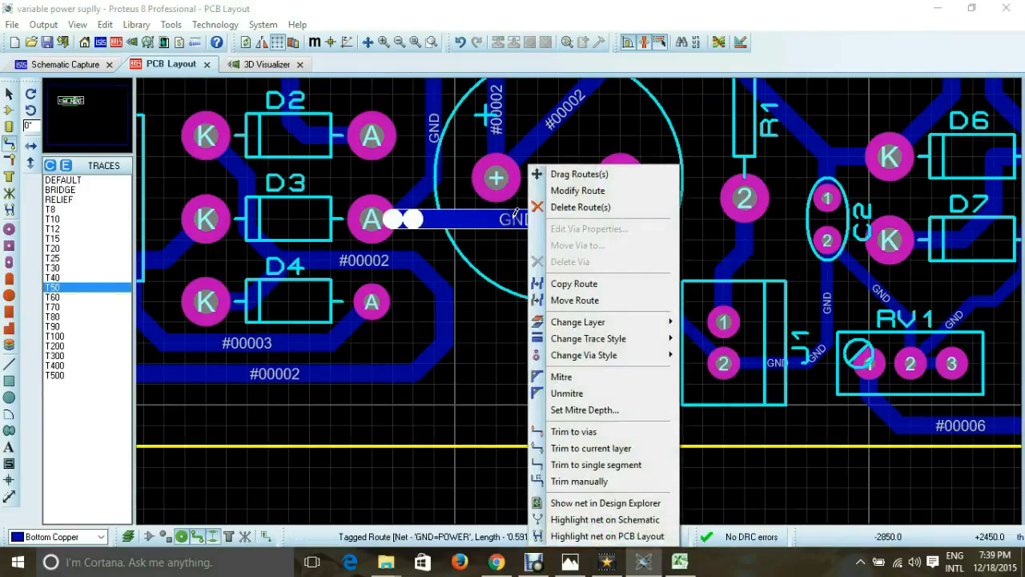
{"action": "left_click", "coordinate": [569, 175]}
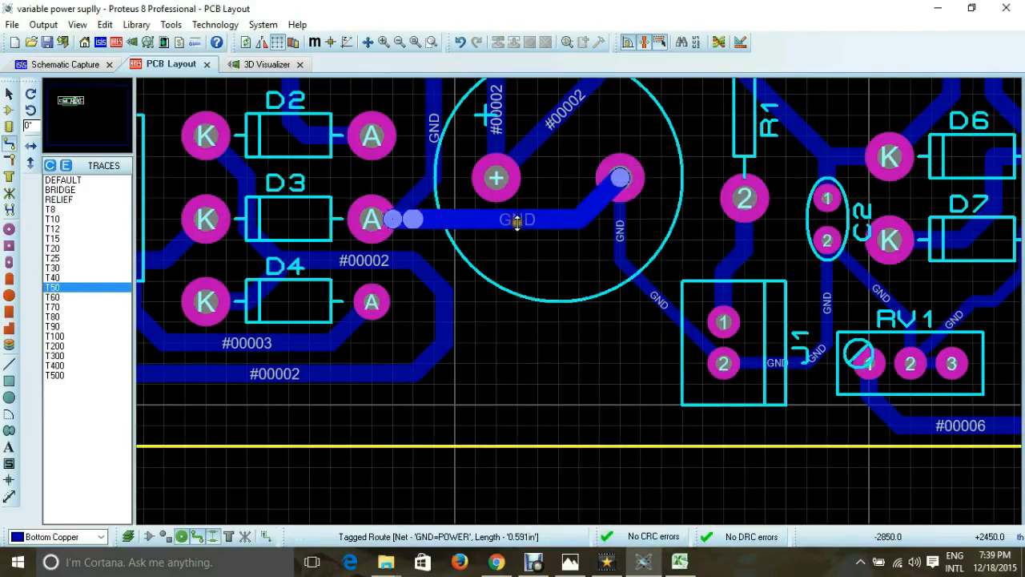
{"action": "left_click", "coordinate": [529, 228]}
{"action": "left_click_drag", "start_coordinate": [544, 228], "coordinate": [547, 231]}
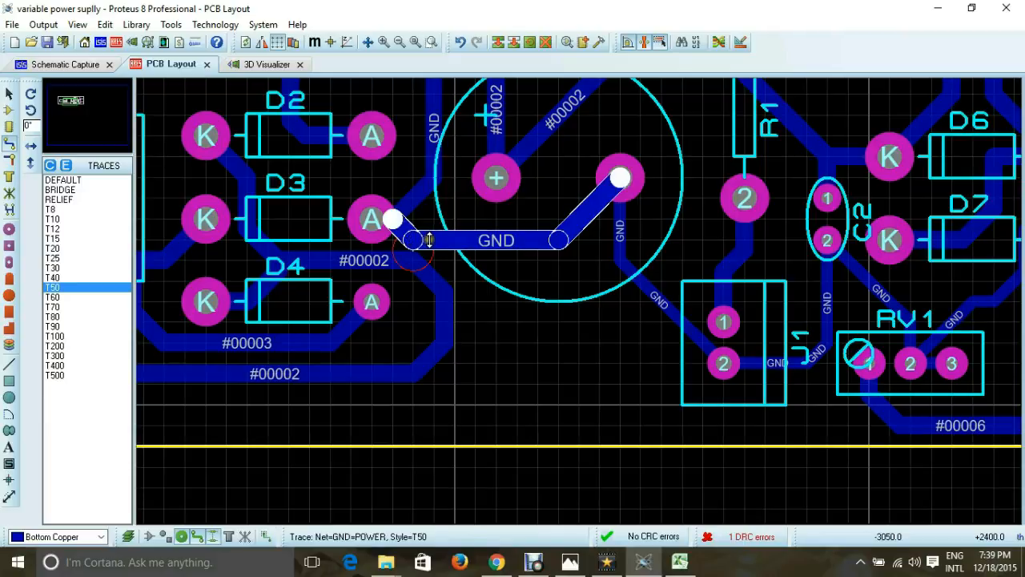
{"action": "key", "text": "ctrl+z"}
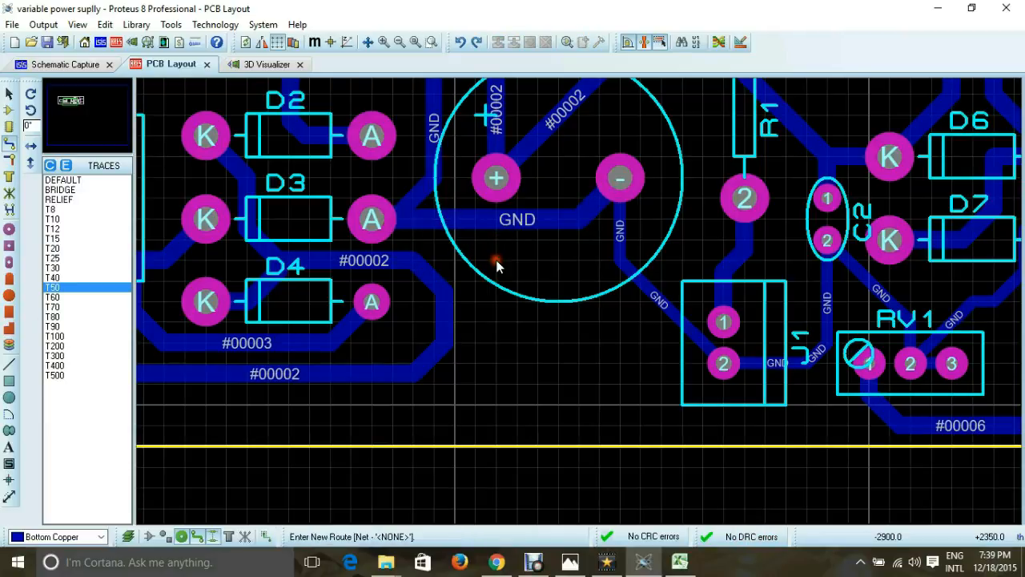
- Replace the GND track between D3's anode and C5's negative pad with one dipping below C5's positive pad and rising between both pads
{"action": "scroll", "coordinate": [520, 272], "scroll_direction": "down", "scroll_amount": 1}
{"action": "scroll", "coordinate": [525, 276], "scroll_direction": "up", "scroll_amount": 2}
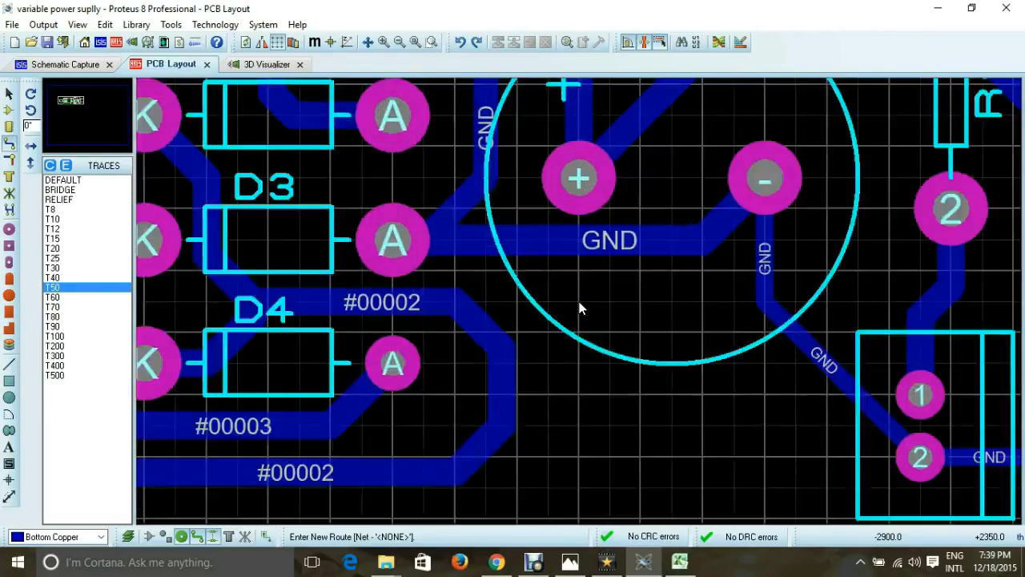
{"action": "scroll", "coordinate": [580, 308], "scroll_direction": "down", "scroll_amount": 2}
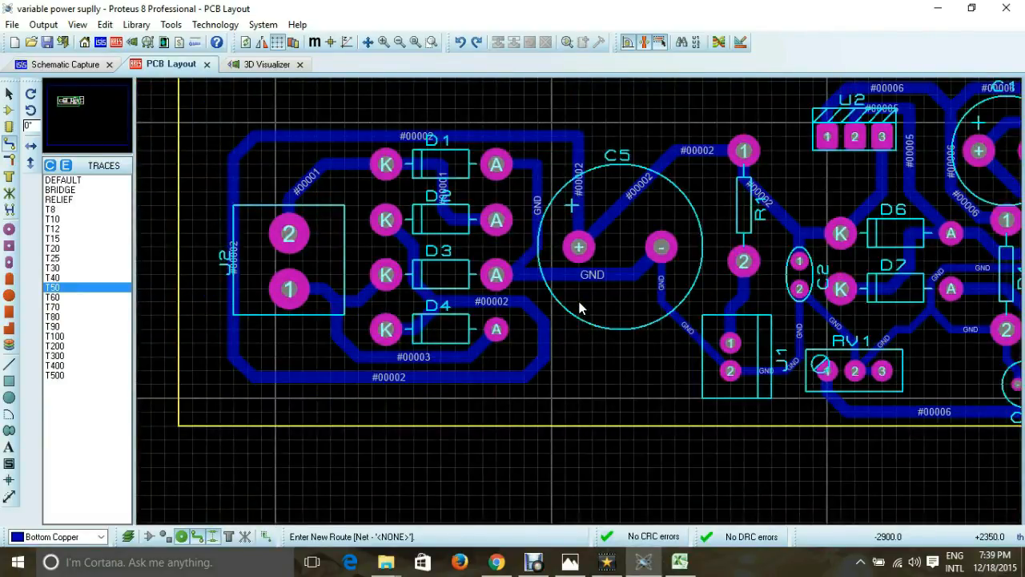
{"action": "scroll", "coordinate": [581, 309], "scroll_direction": "up", "scroll_amount": 1}
{"action": "scroll", "coordinate": [581, 309], "scroll_direction": "down", "scroll_amount": 1}
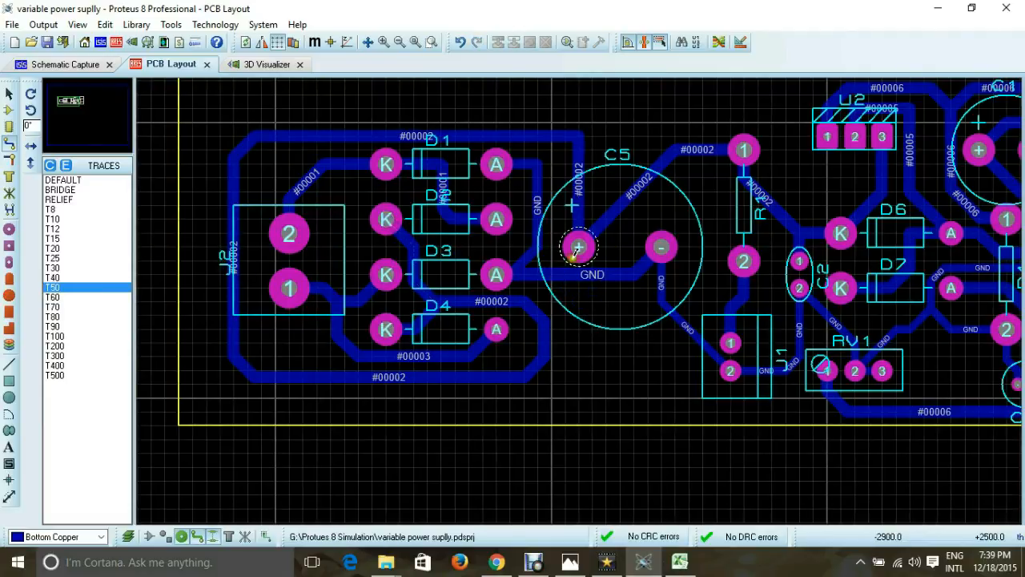
{"action": "right_click", "coordinate": [599, 275]}
{"action": "left_click", "coordinate": [650, 207]}
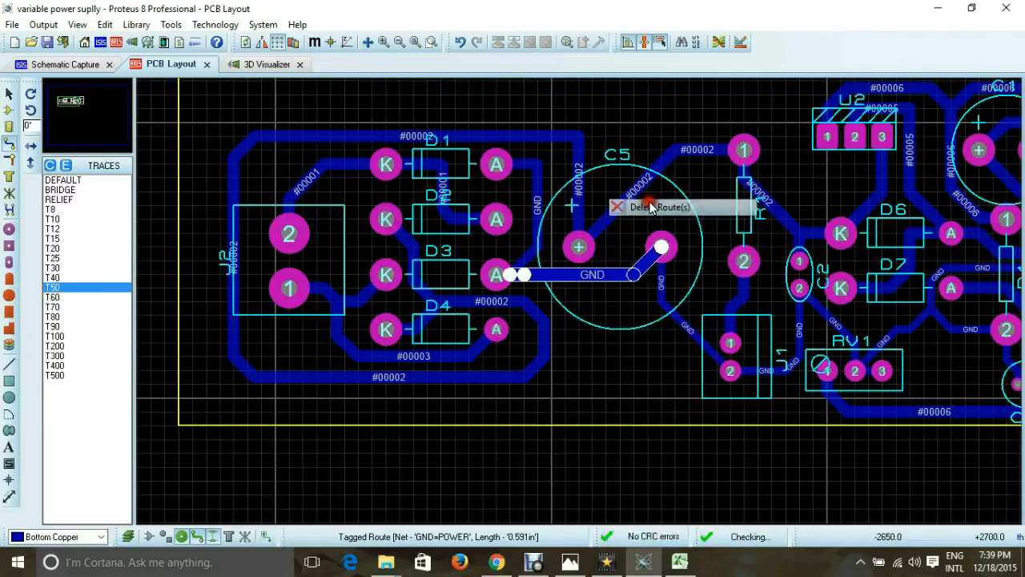
{"action": "left_click", "coordinate": [496, 275]}
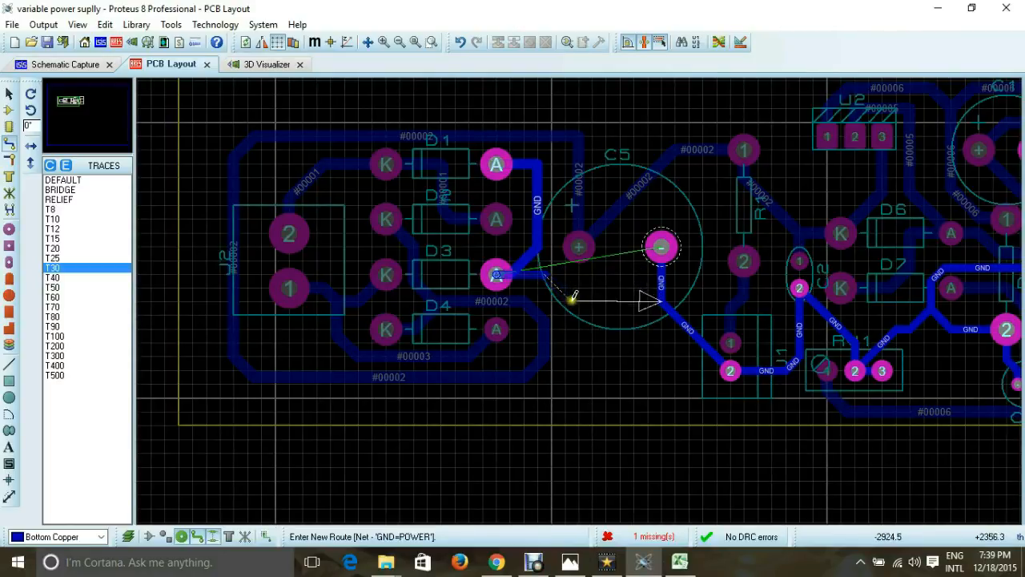
{"action": "left_click", "coordinate": [625, 307]}
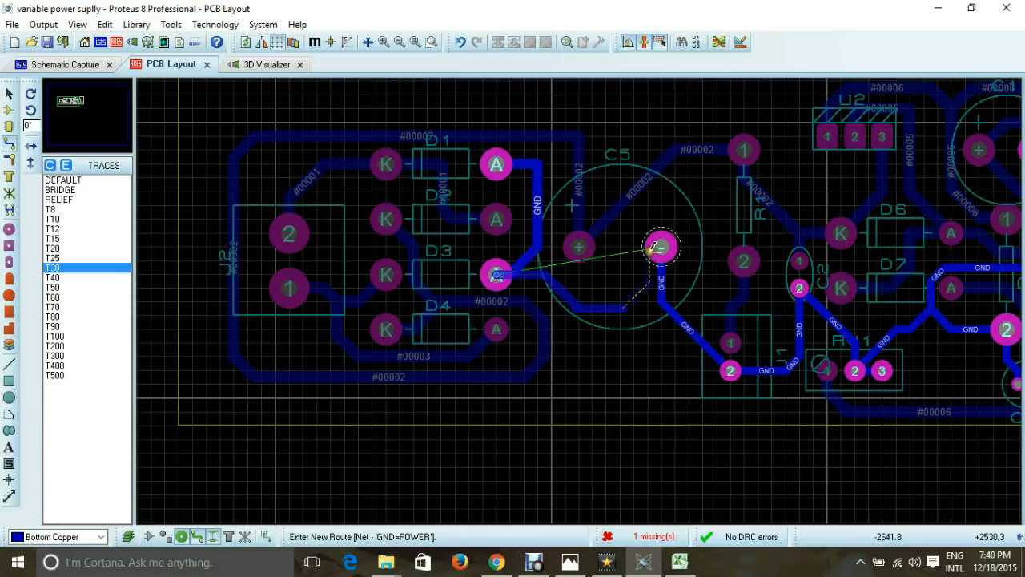
{"action": "left_click", "coordinate": [623, 246]}
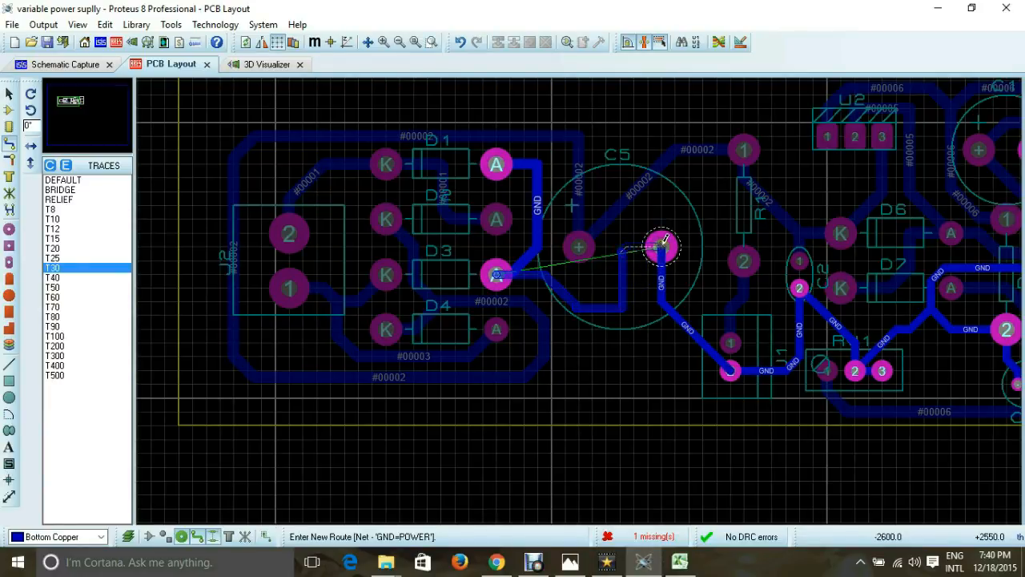
{"action": "left_click", "coordinate": [662, 242]}
- Change the trace style of the rerouted GND track between D3's anode and C5's negative pad to T50
{"action": "scroll", "coordinate": [608, 301], "scroll_direction": "up", "scroll_amount": 3}
{"action": "right_click", "coordinate": [569, 313]}
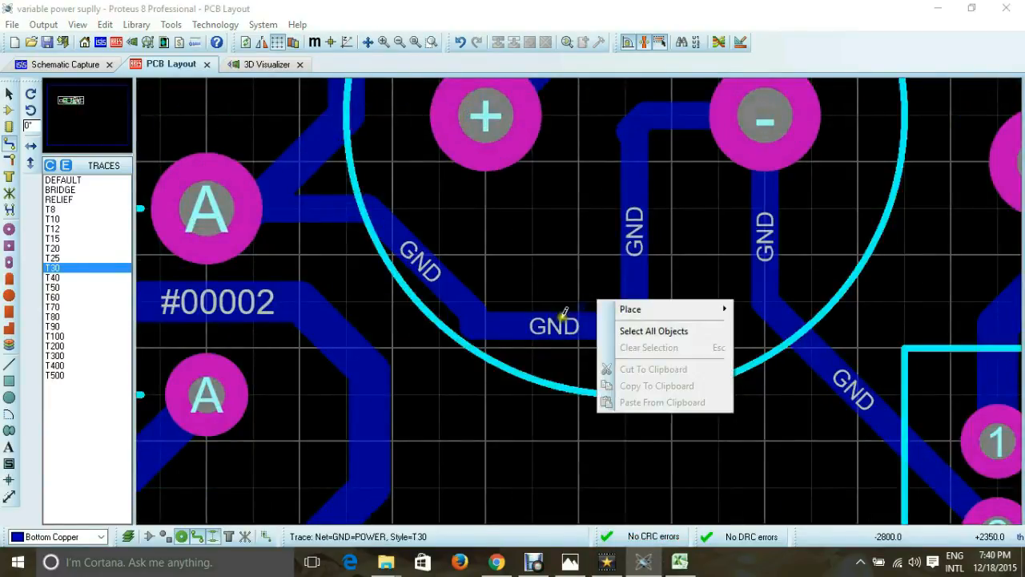
{"action": "left_click", "coordinate": [561, 314]}
{"action": "right_click", "coordinate": [558, 322]}
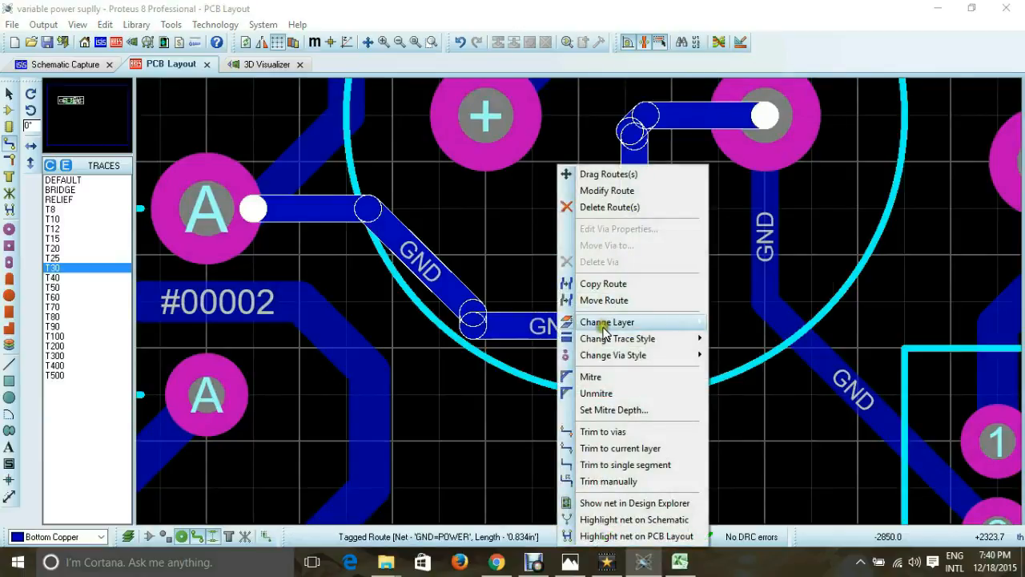
{"action": "mouse_move", "coordinate": [649, 340]}
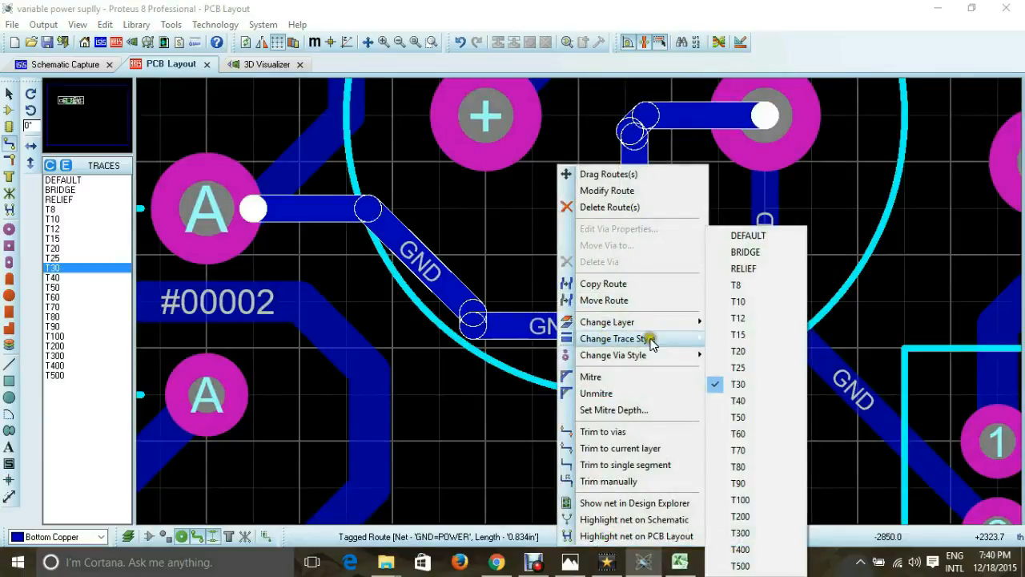
{"action": "left_click", "coordinate": [742, 420]}
{"action": "scroll", "coordinate": [602, 400], "scroll_direction": "down", "scroll_amount": 4}
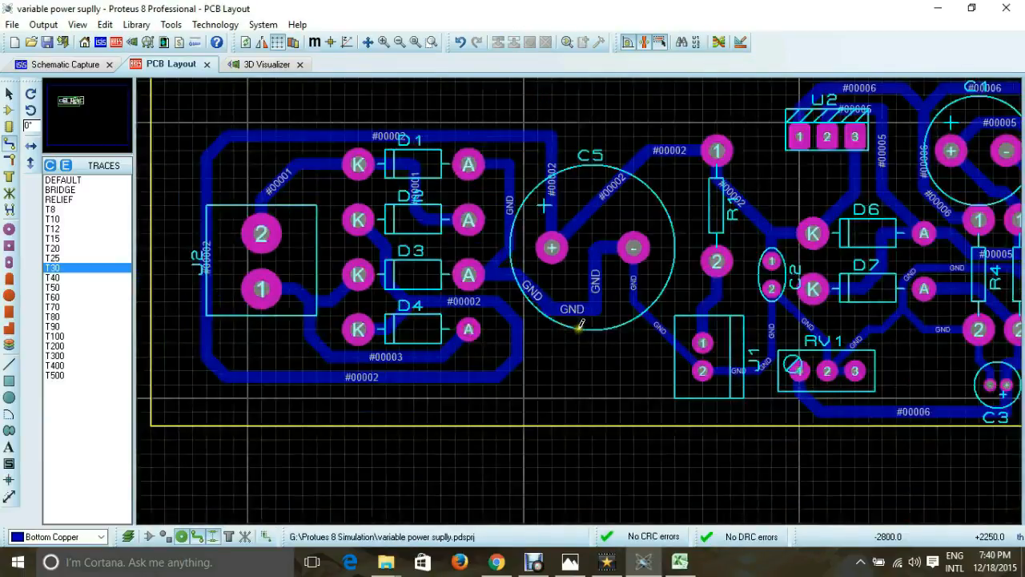
{"action": "scroll", "coordinate": [580, 325], "scroll_direction": "down", "scroll_amount": 2}
{"action": "scroll", "coordinate": [594, 316], "scroll_direction": "up", "scroll_amount": 3}
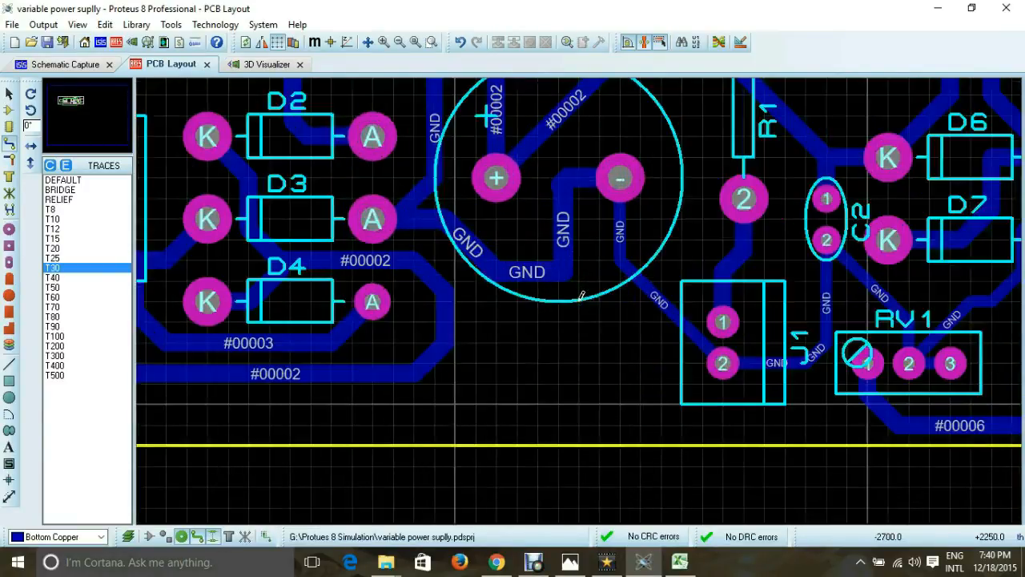
- Change the trace style of the GND track from C5's negative pad to J1 pin 2 to T40
{"action": "right_click", "coordinate": [611, 275]}
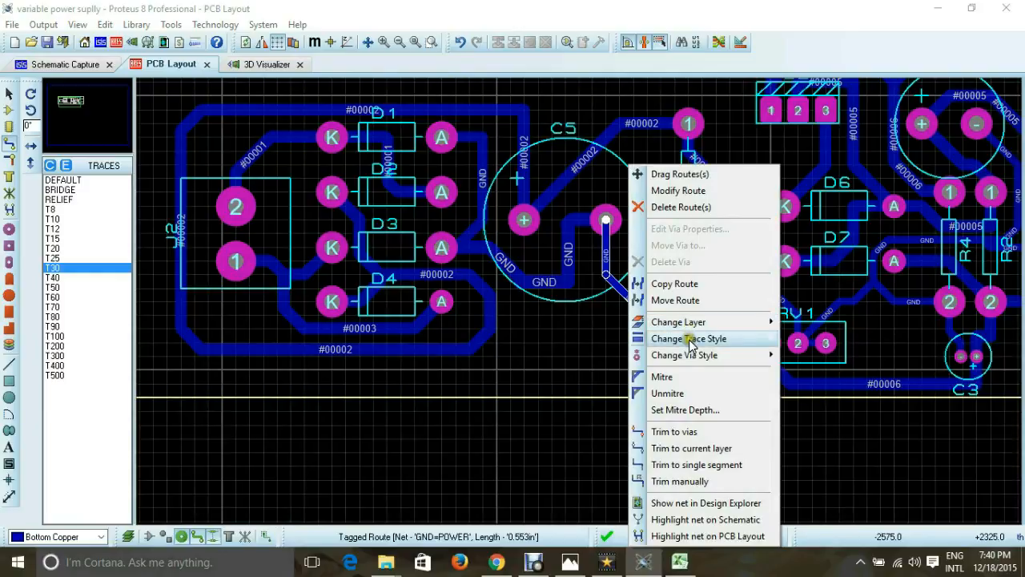
{"action": "mouse_move", "coordinate": [693, 338]}
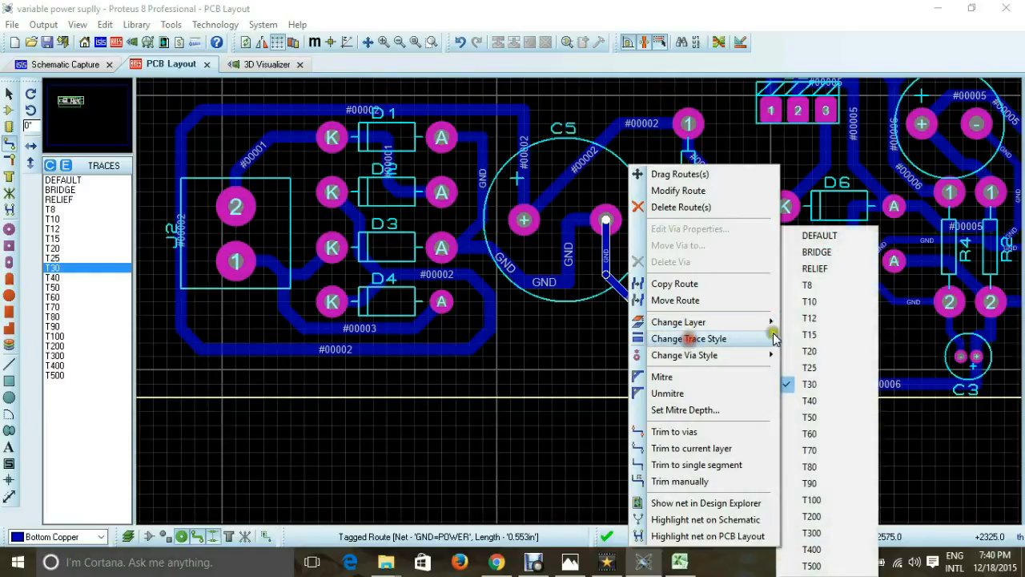
{"action": "left_click", "coordinate": [811, 401]}
- Reroute the GND track into J1 pin 2 with a vertical drop and horizontal run, and delete the old diagonal segment
{"action": "scroll", "coordinate": [681, 343], "scroll_direction": "up", "scroll_amount": 1}
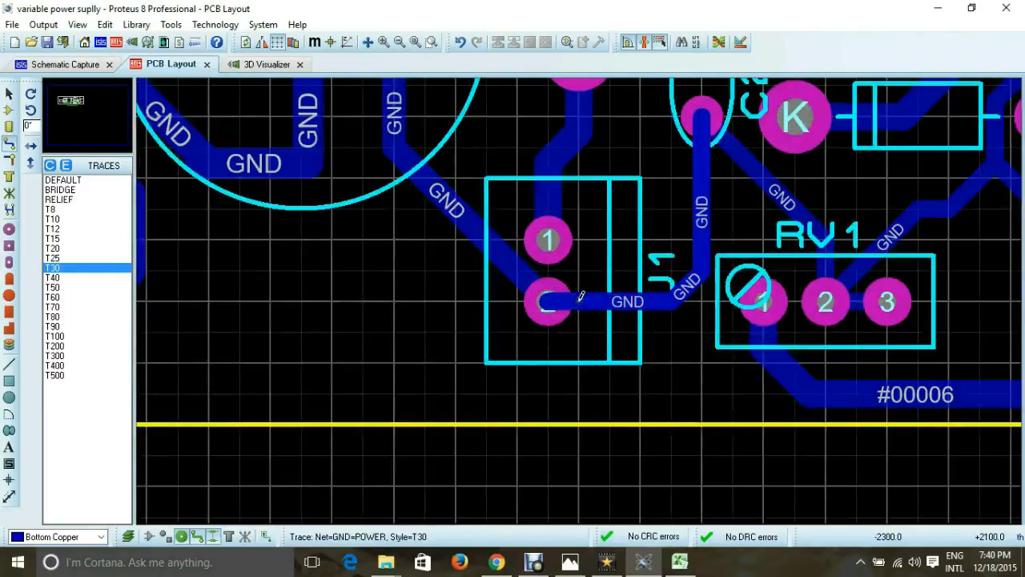
{"action": "left_click", "coordinate": [401, 151]}
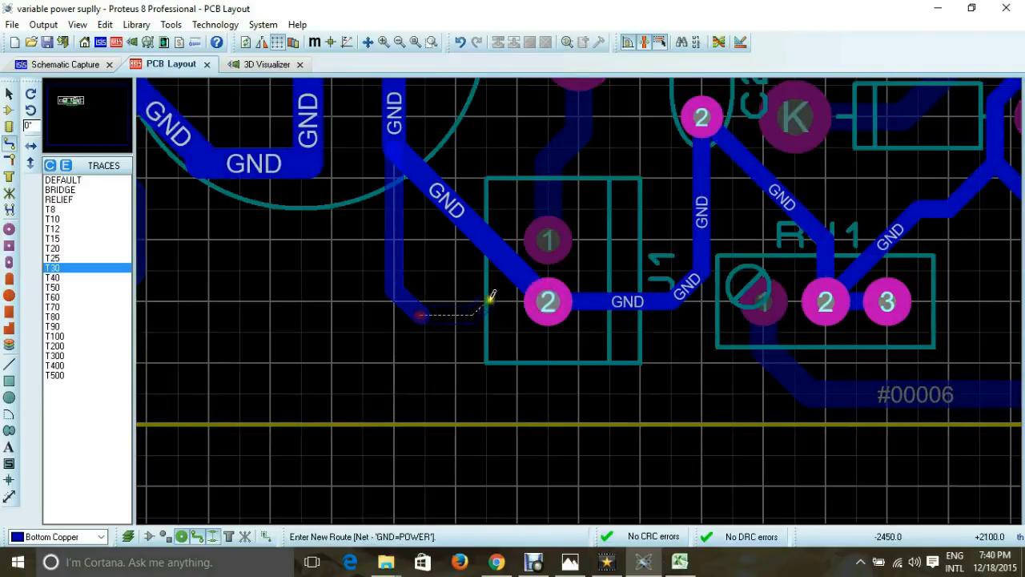
{"action": "left_click", "coordinate": [550, 298]}
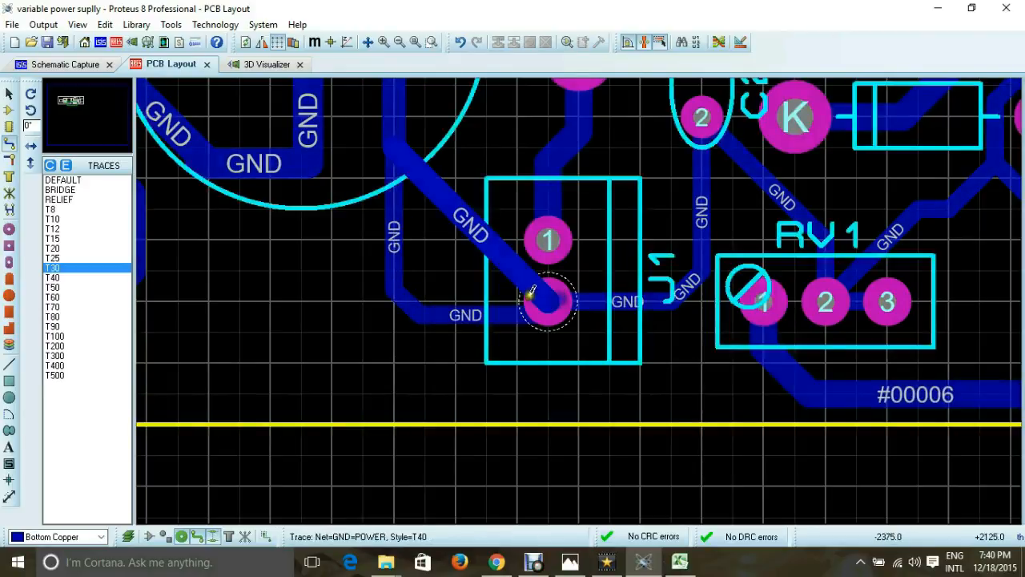
{"action": "right_click", "coordinate": [510, 248]}
{"action": "left_click", "coordinate": [535, 208]}
{"action": "scroll", "coordinate": [537, 218], "scroll_direction": "down", "scroll_amount": 4}
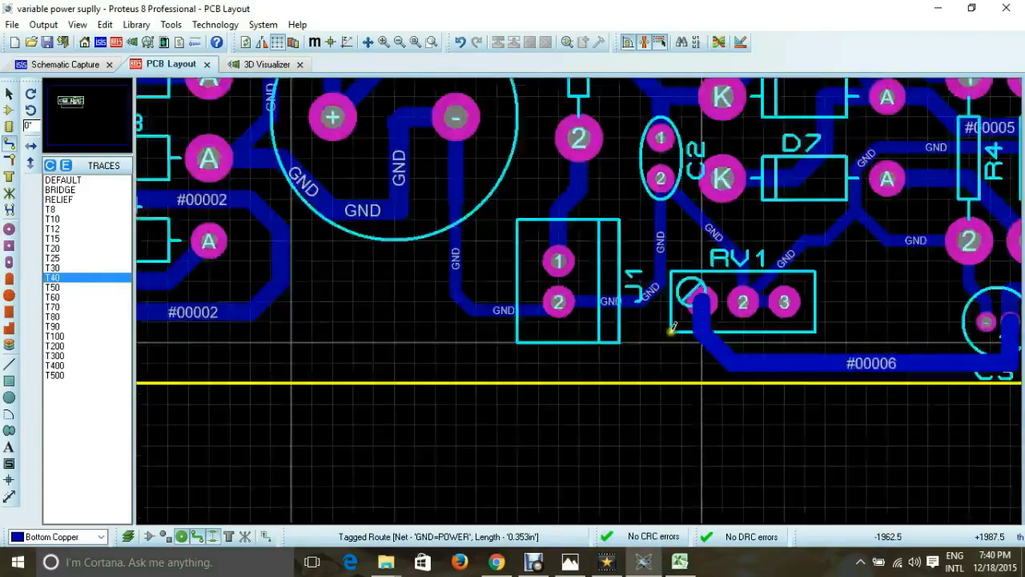
- Examine the finished board in the 3D Visualizer from the component and copper sides, and return to the PCB layout
{"action": "scroll", "coordinate": [579, 299], "scroll_direction": "up", "scroll_amount": 2}
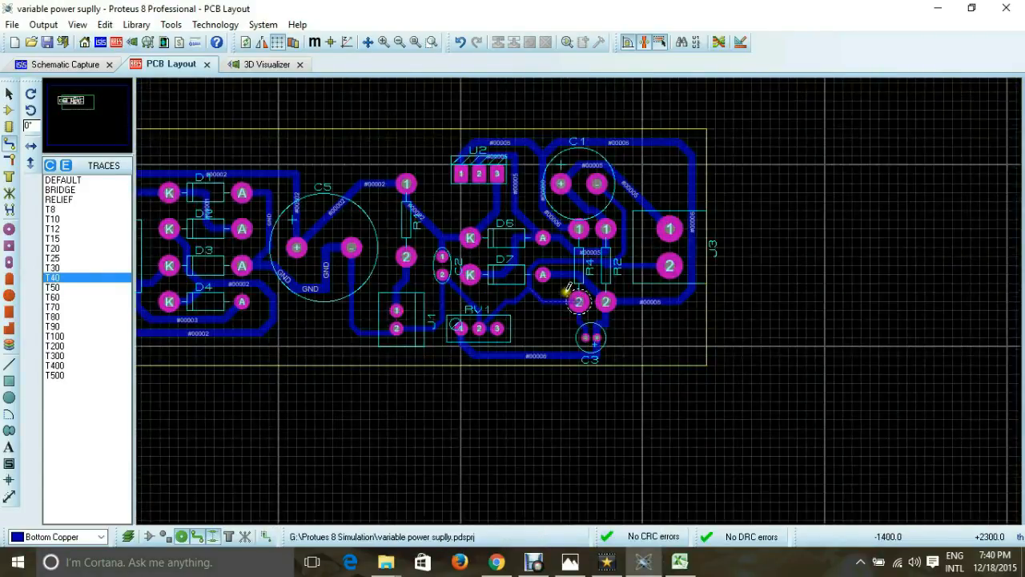
{"action": "scroll", "coordinate": [578, 300], "scroll_direction": "down", "scroll_amount": 1}
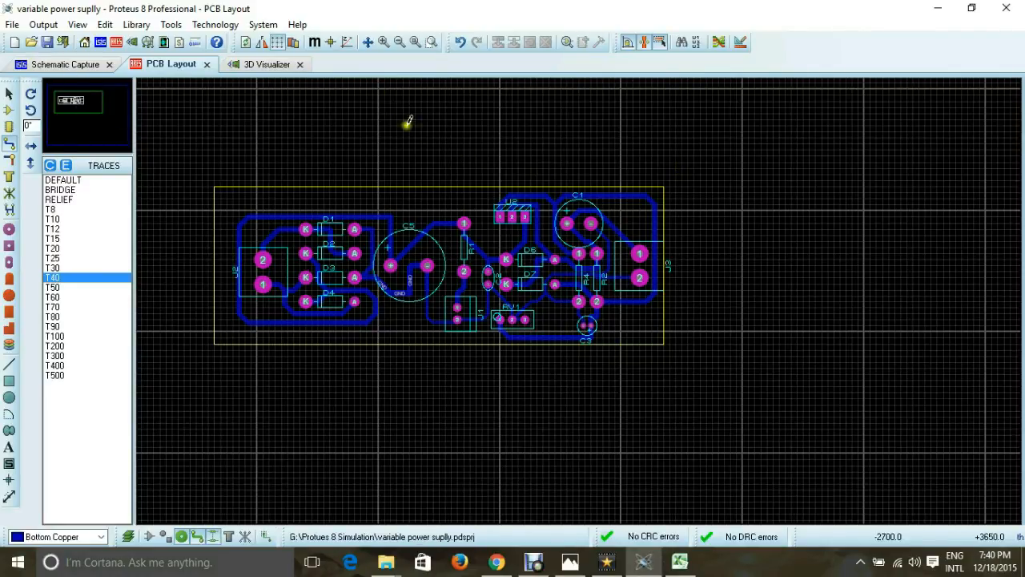
{"action": "left_click", "coordinate": [133, 43]}
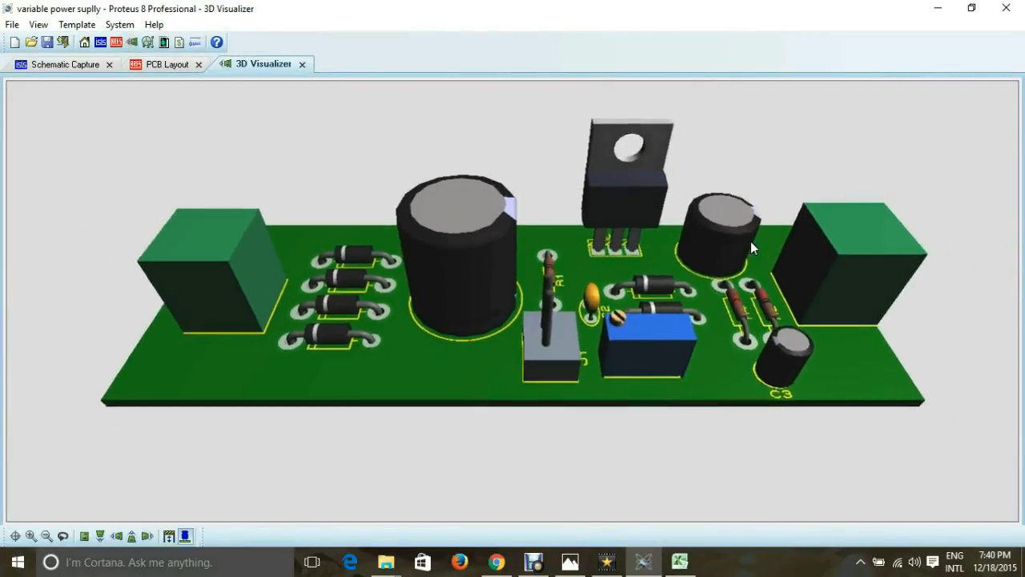
{"action": "left_click_drag", "start_coordinate": [751, 242], "coordinate": [512, 301]}
{"action": "right_click", "coordinate": [512, 302]}
{"action": "middle_click", "coordinate": [513, 301]}
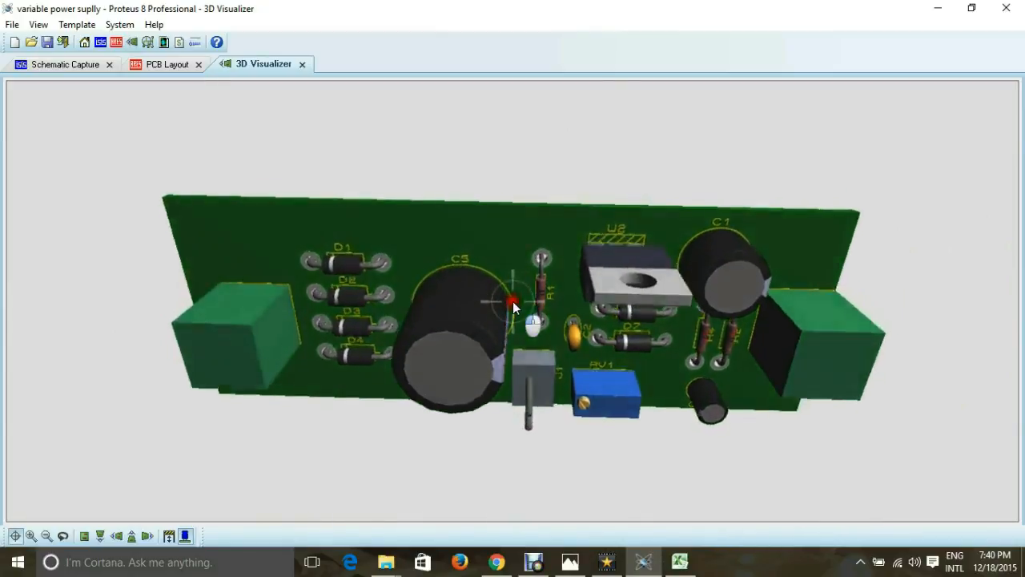
{"action": "left_click_drag", "start_coordinate": [513, 301], "coordinate": [513, 301]}
{"action": "right_click", "coordinate": [513, 301]}
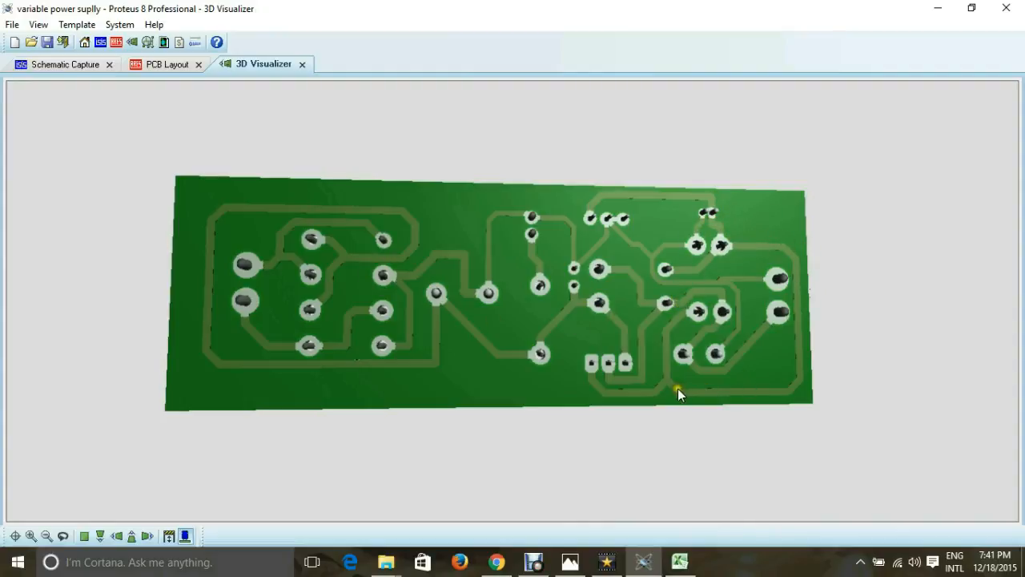
{"action": "left_click_drag", "start_coordinate": [568, 353], "coordinate": [512, 301]}
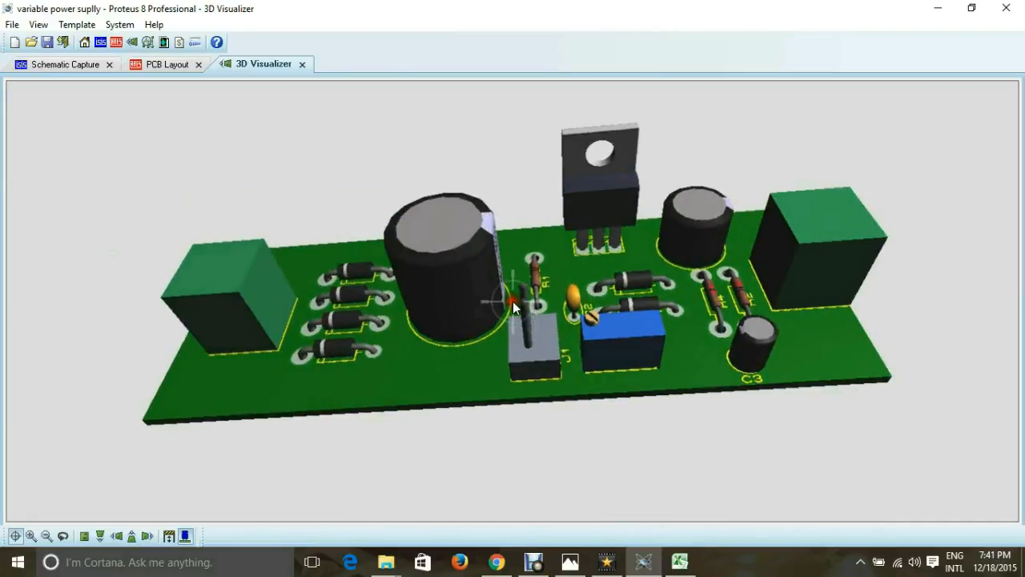
{"action": "right_click", "coordinate": [512, 301]}
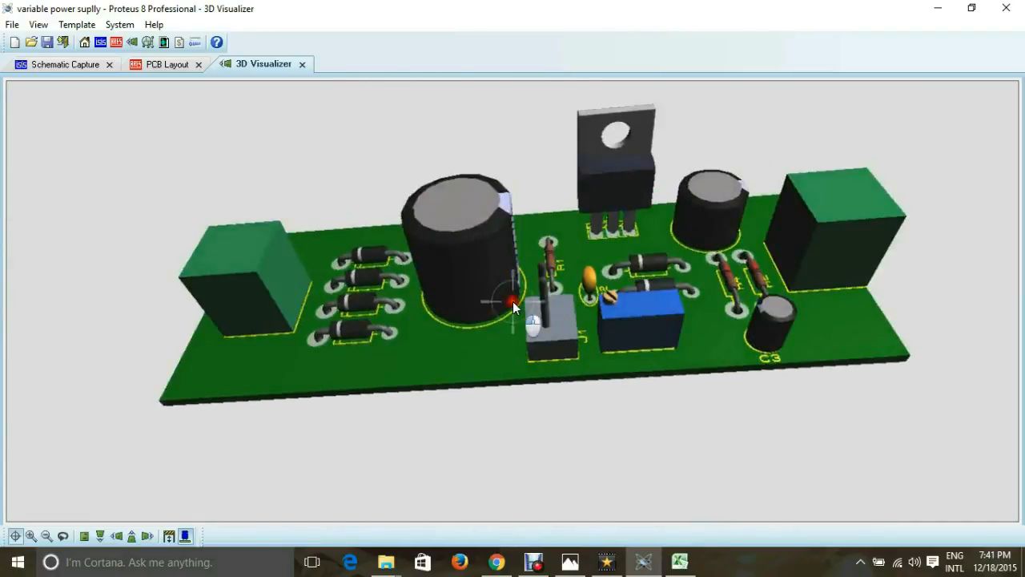
{"action": "left_click", "coordinate": [166, 66]}
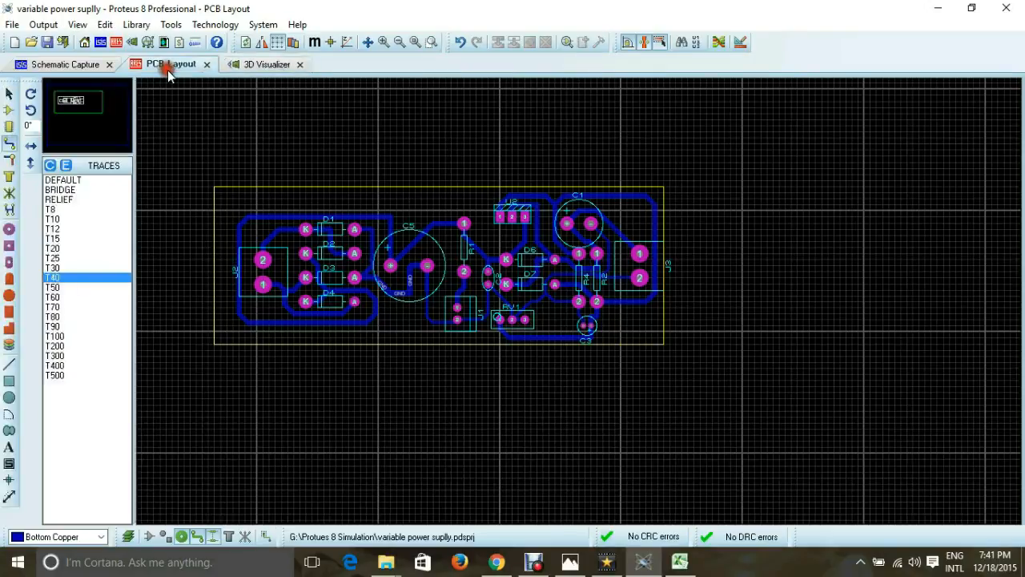
{"action": "left_click", "coordinate": [41, 25]}
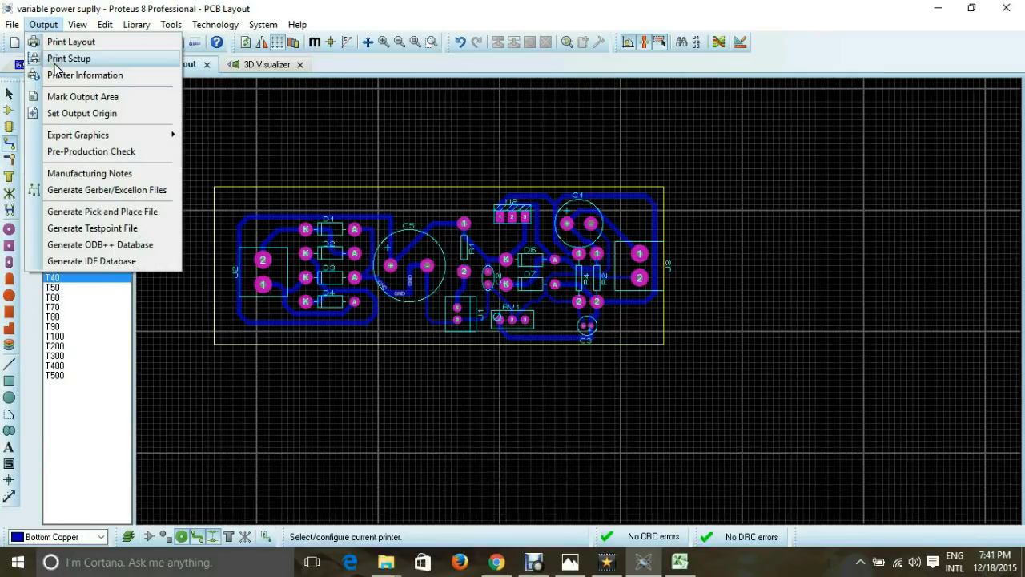
{"action": "left_click", "coordinate": [55, 62]}
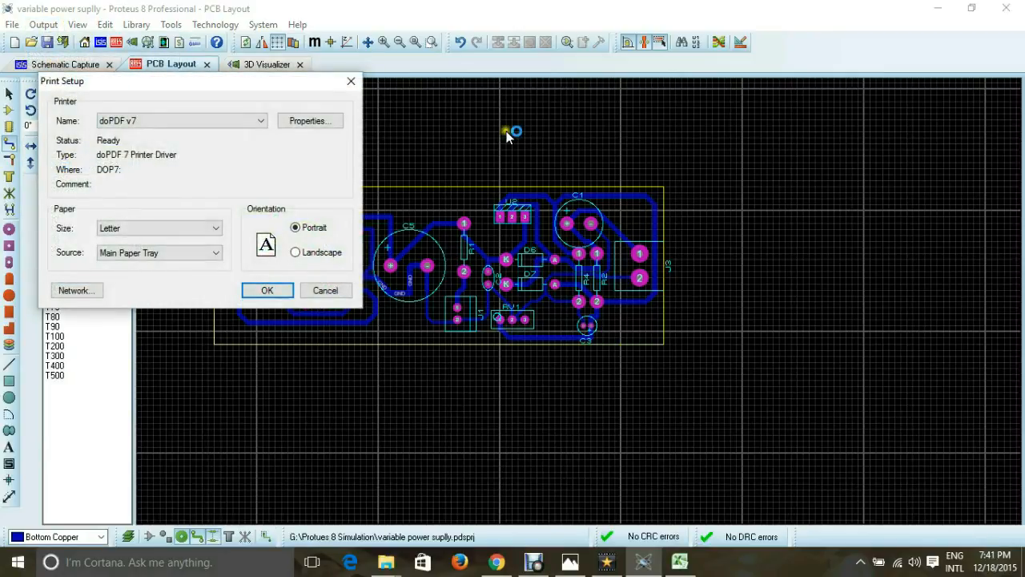
{"action": "left_click", "coordinate": [350, 81]}
- Print the layout at 100% to doPDF v7 with the Top Copper and Top Silk layers excluded
{"action": "left_click", "coordinate": [46, 25]}
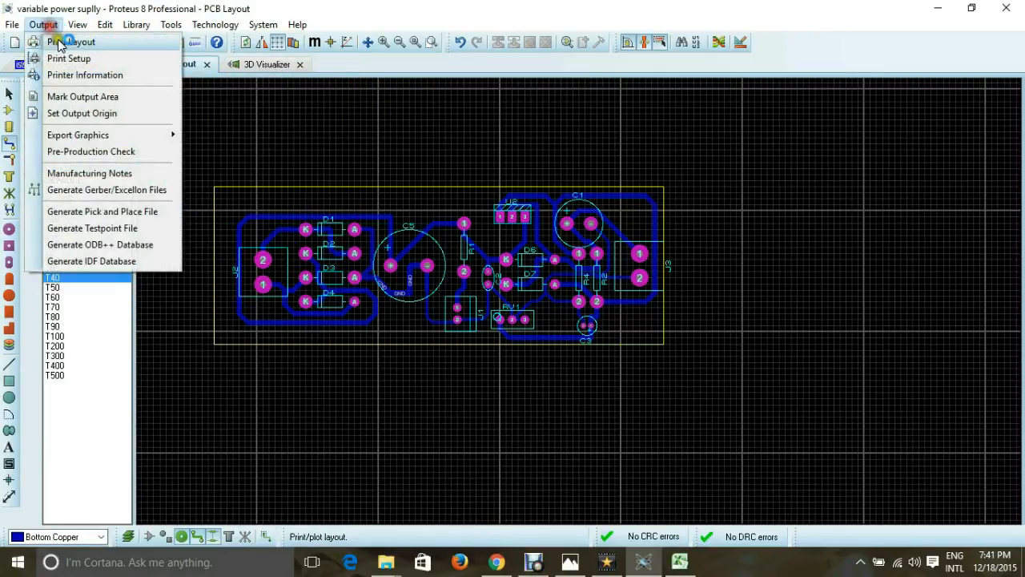
{"action": "left_click", "coordinate": [58, 42]}
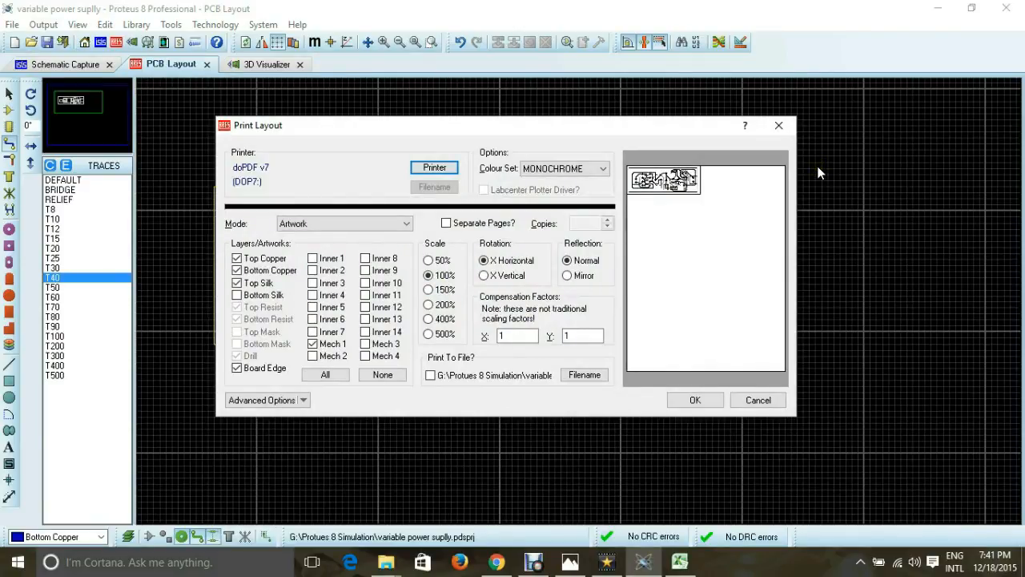
{"action": "left_click_drag", "start_coordinate": [603, 135], "coordinate": [658, 333]}
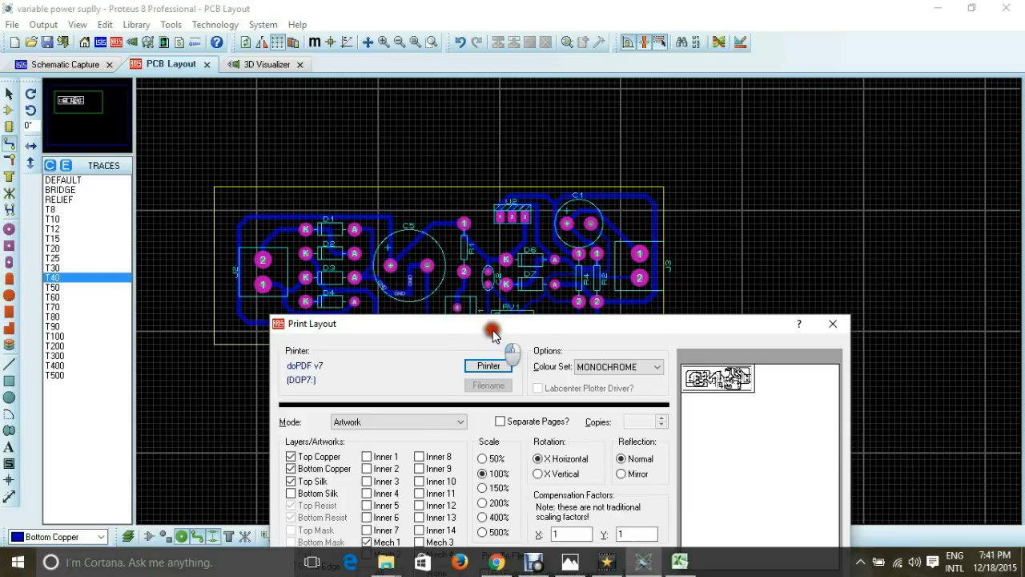
{"action": "left_click_drag", "start_coordinate": [493, 332], "coordinate": [422, 141]}
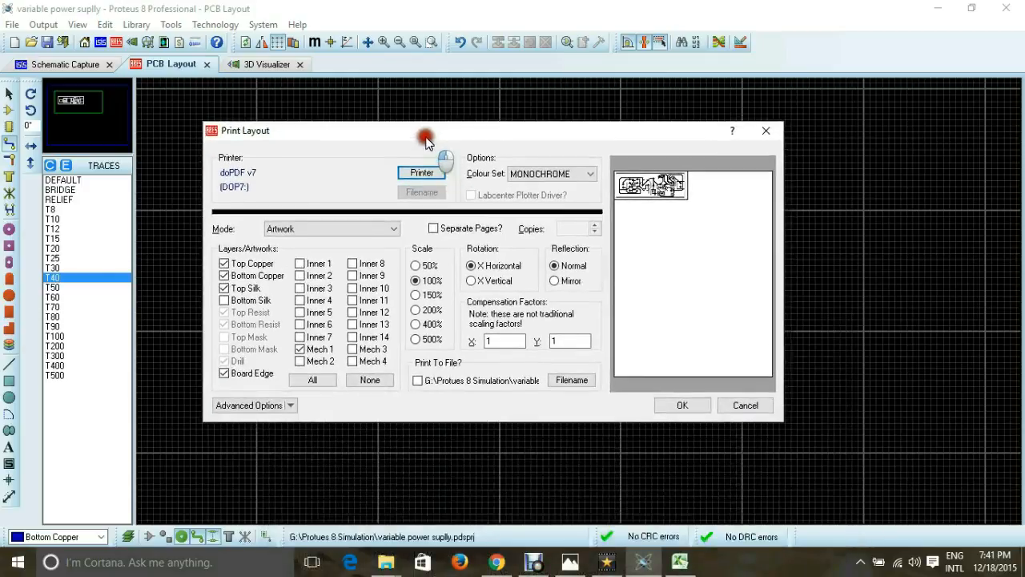
{"action": "left_click", "coordinate": [224, 264]}
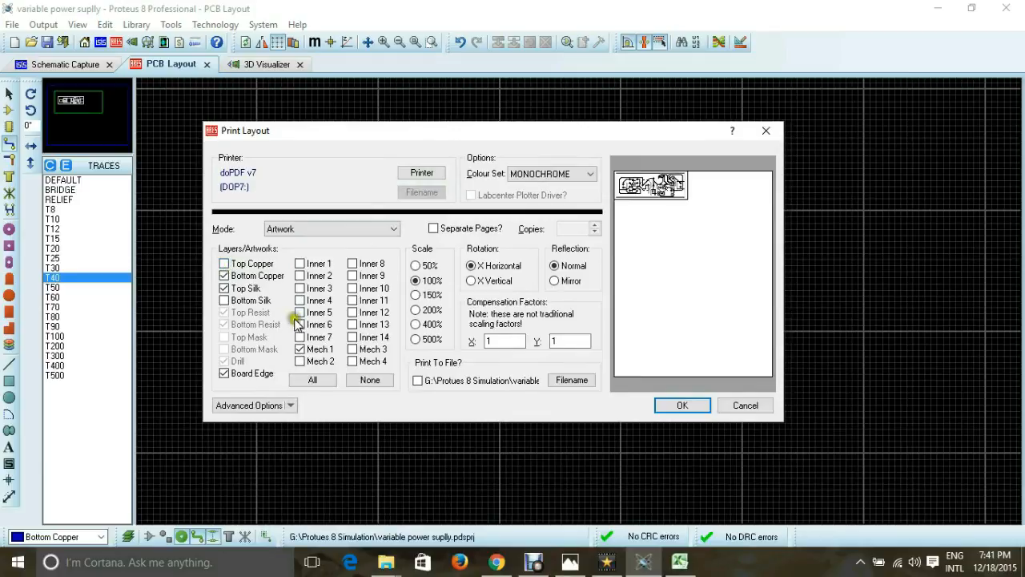
{"action": "left_click", "coordinate": [225, 289]}
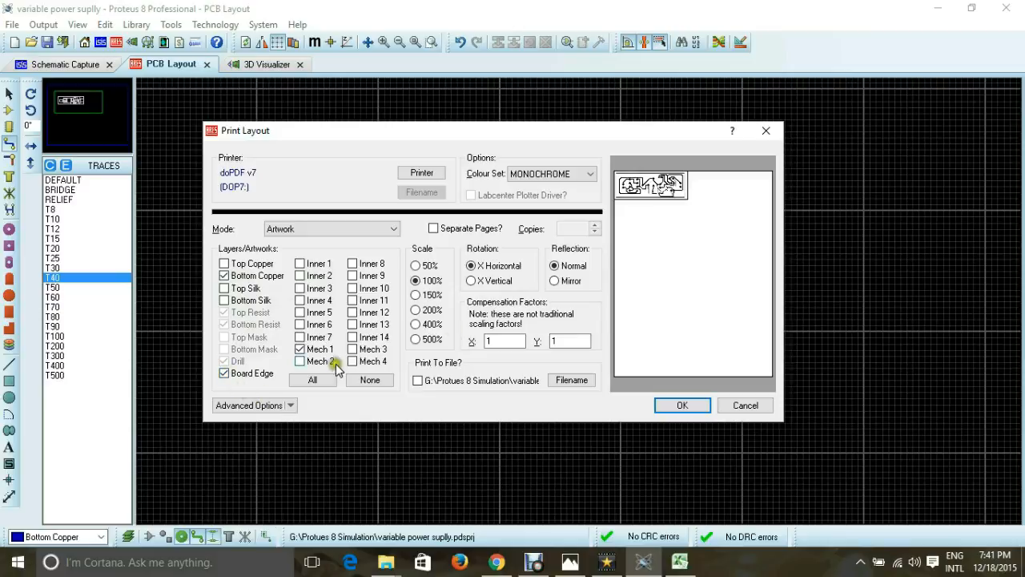
{"action": "left_click_drag", "start_coordinate": [602, 130], "coordinate": [724, 361]}
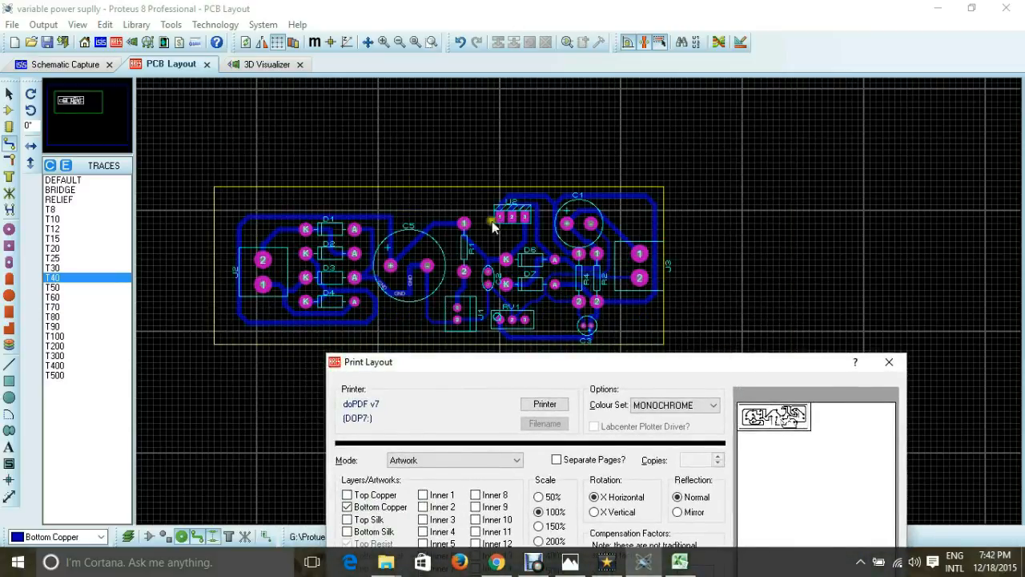
{"action": "left_click_drag", "start_coordinate": [647, 361], "coordinate": [544, 142]}
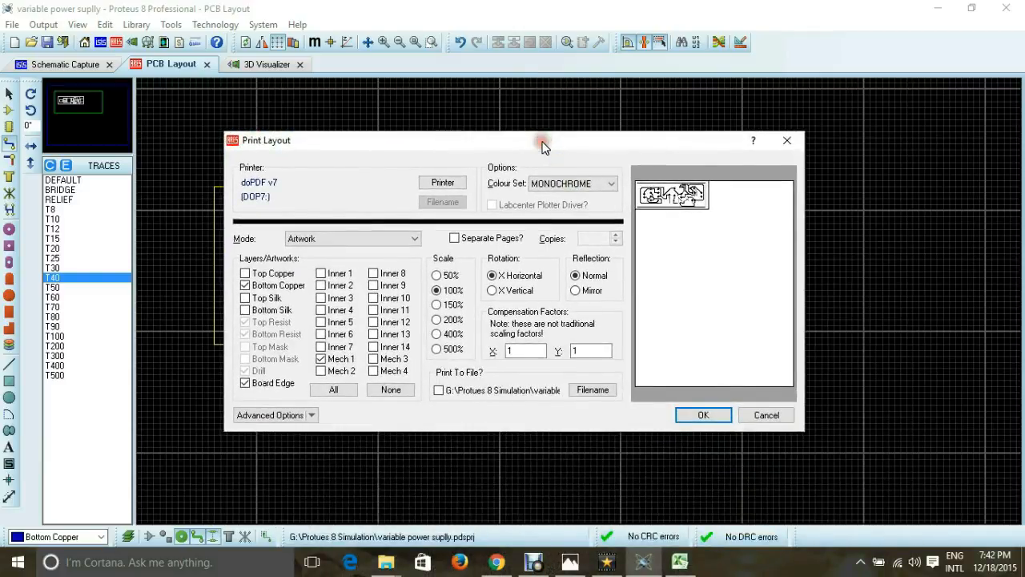
{"action": "left_click", "coordinate": [707, 415]}
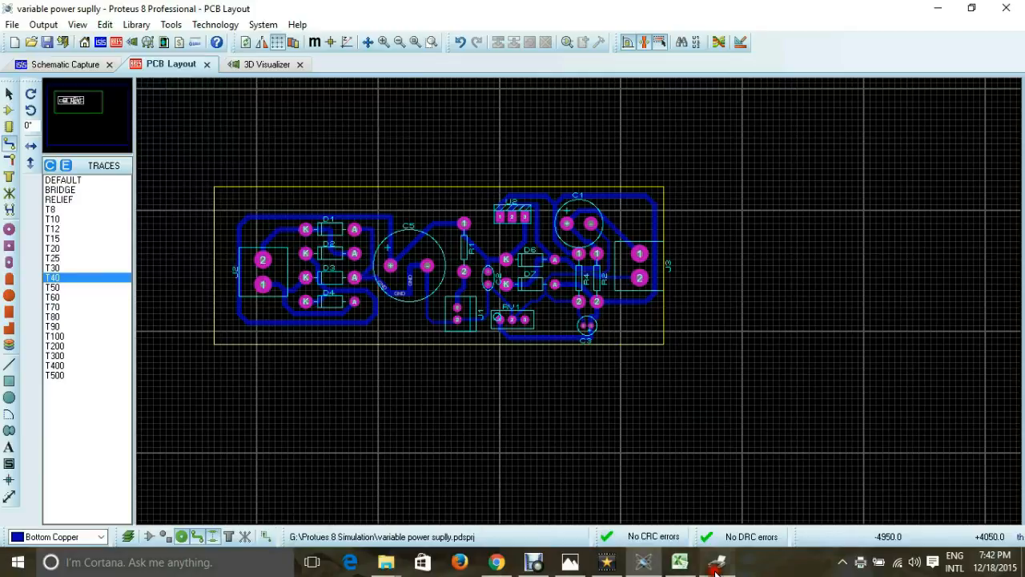
- Bring up the doPDF save dialog and choose the Desktop as the PDF's destination folder
{"action": "left_click", "coordinate": [717, 561]}
{"action": "left_click", "coordinate": [357, 92]}
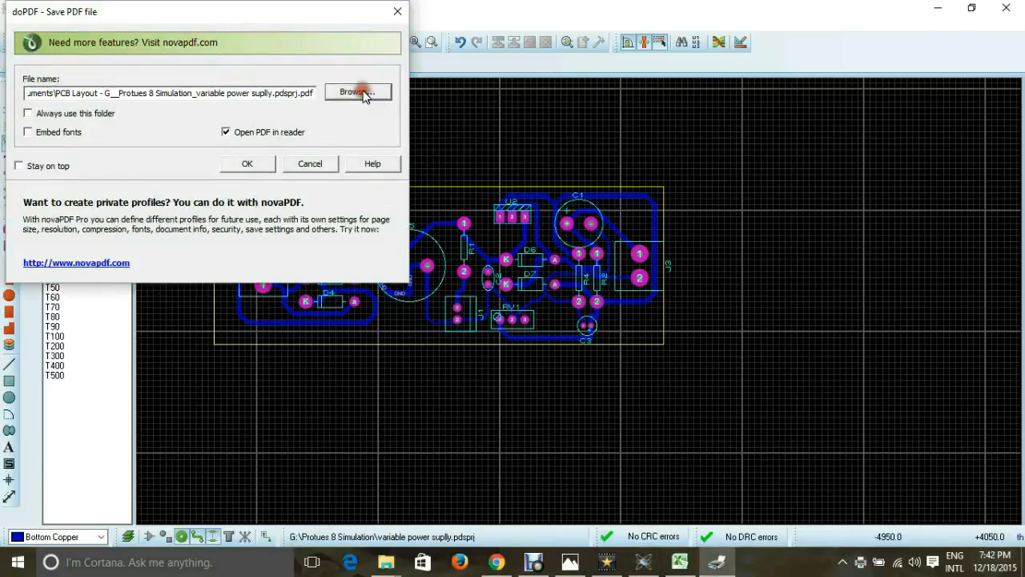
{"action": "left_click", "coordinate": [72, 129]}
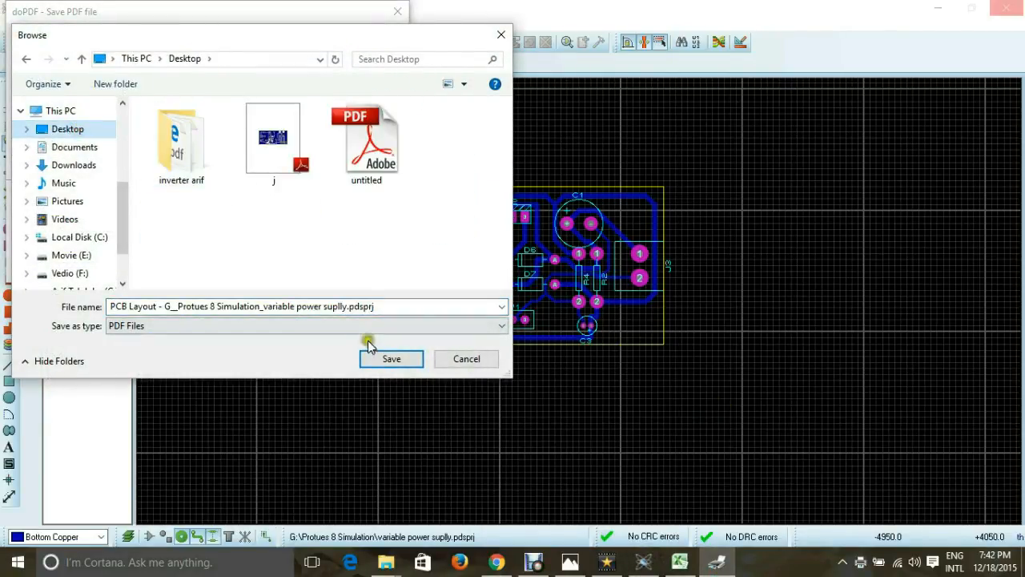
{"action": "left_click", "coordinate": [379, 150]}
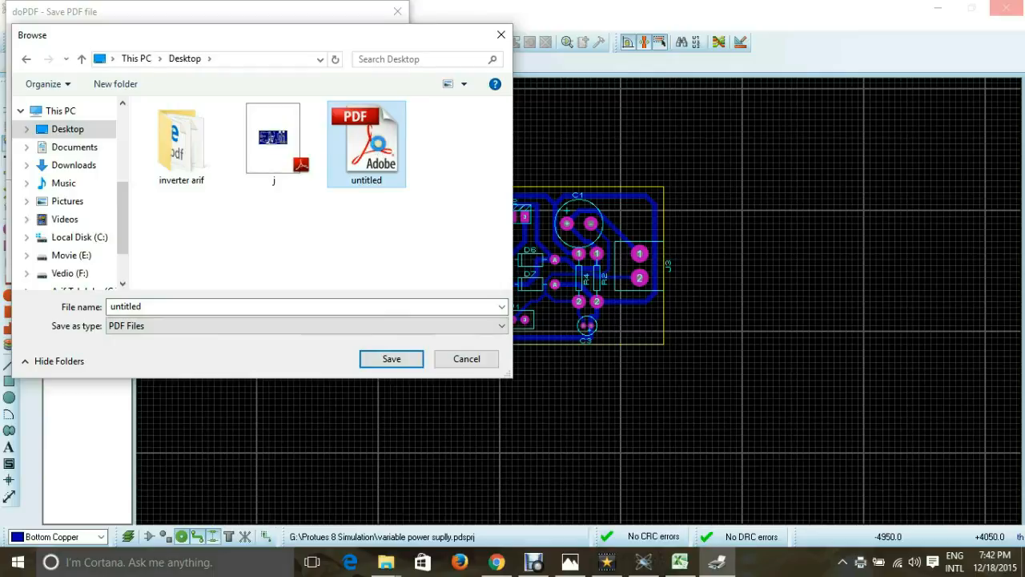
{"action": "right_click", "coordinate": [379, 144]}
{"action": "left_click", "coordinate": [300, 215]}
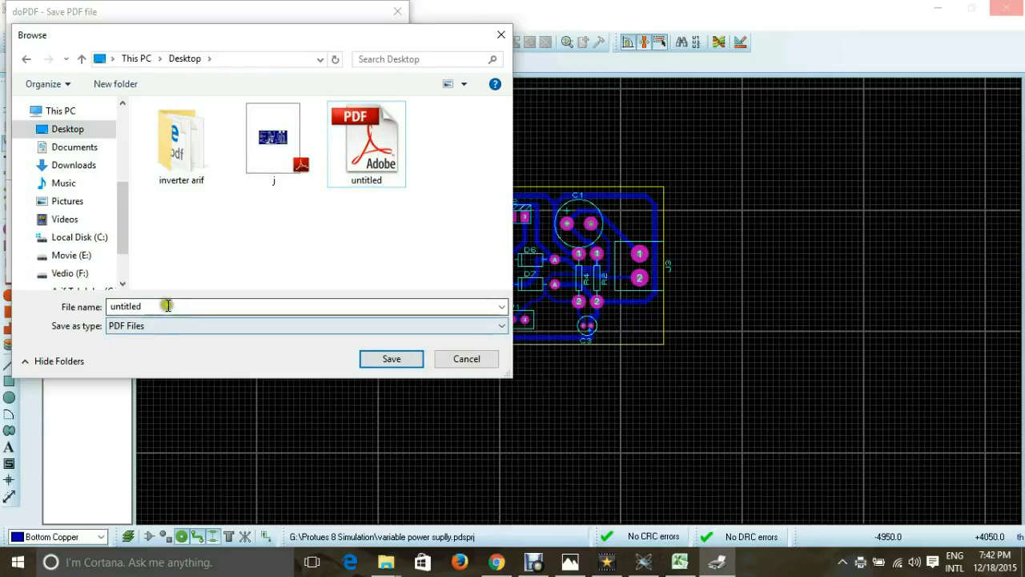
{"action": "left_click", "coordinate": [86, 132]}
- Name the PDF "pcb variable" and save it, opening it in the PDF reader
{"action": "left_click", "coordinate": [194, 304]}
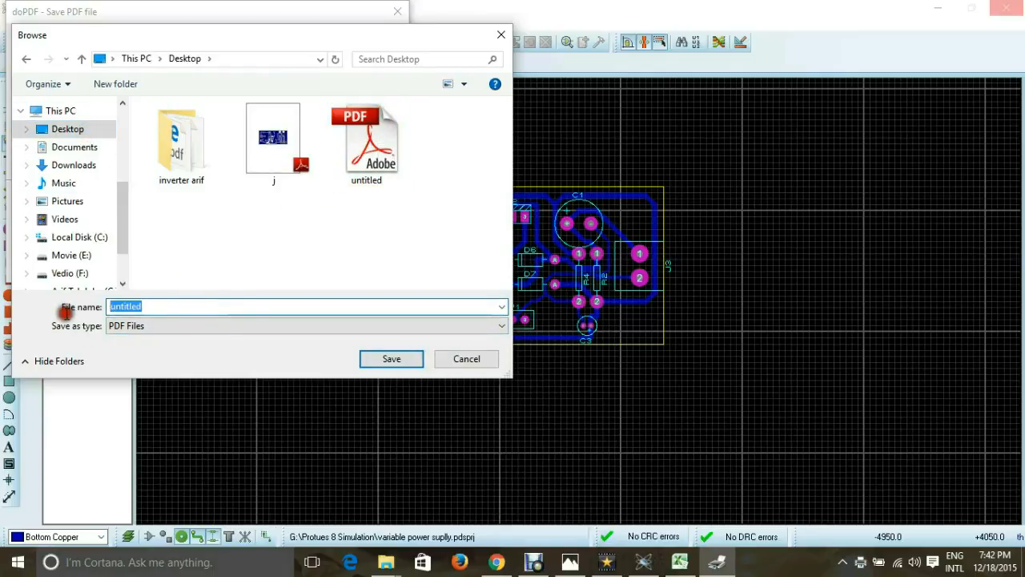
{"action": "key", "text": "BackSpace"}
{"action": "type", "text": "pcb variable"}
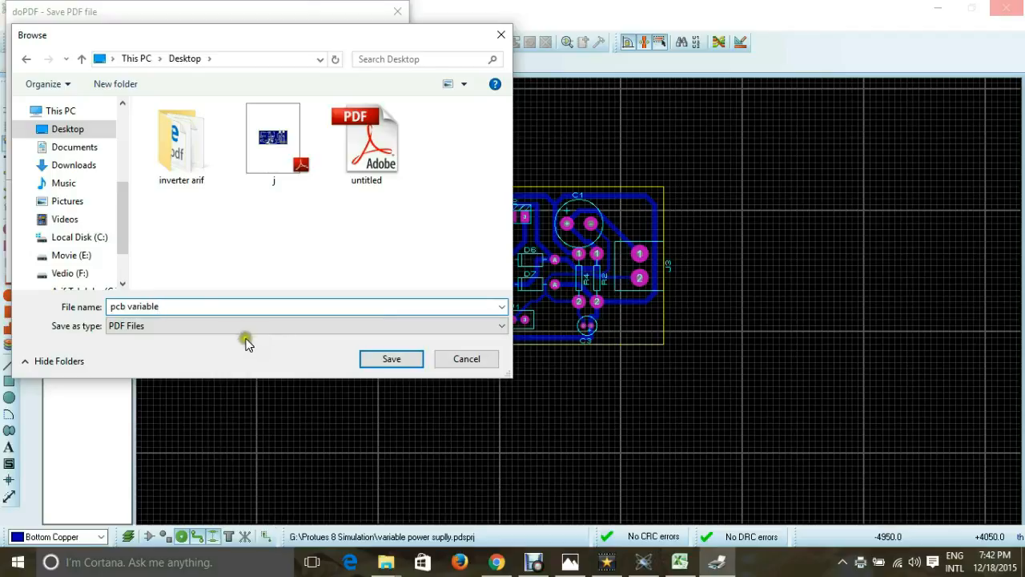
{"action": "left_click", "coordinate": [126, 306]}
{"action": "left_click", "coordinate": [173, 324]}
{"action": "left_click", "coordinate": [176, 337]}
{"action": "left_click", "coordinate": [392, 359]}
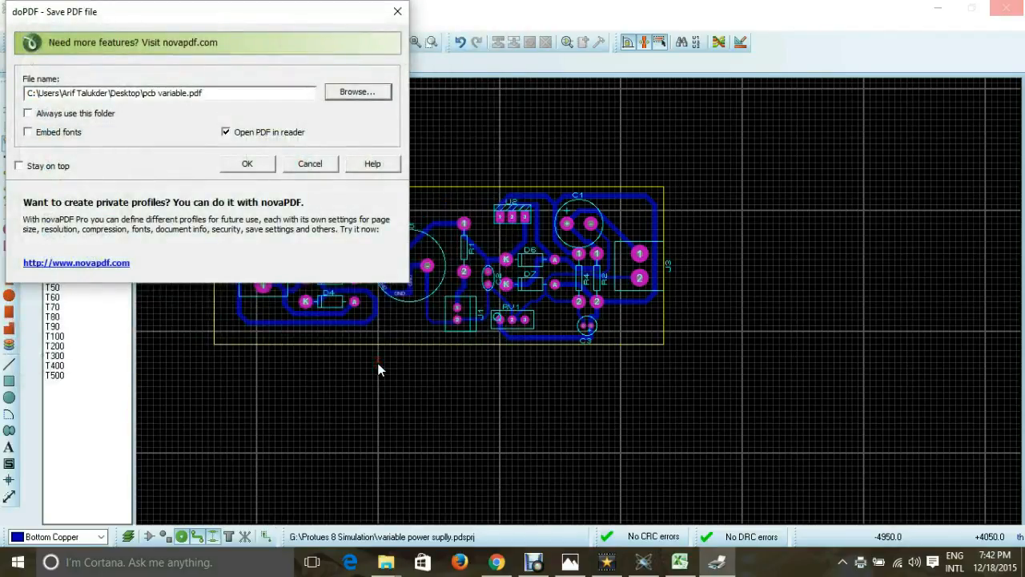
{"action": "left_click", "coordinate": [241, 164]}
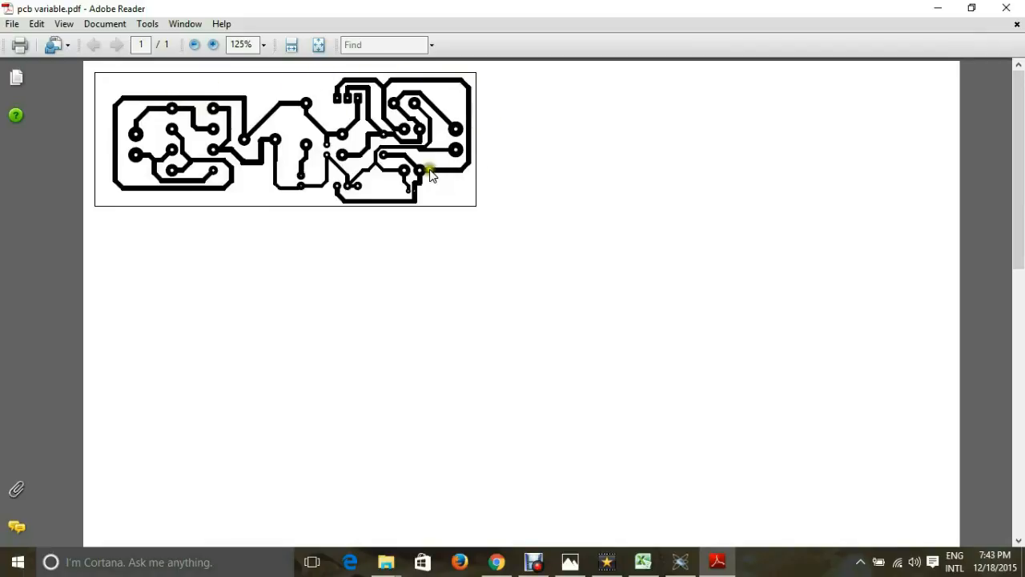
- Minimise the exported PDF to check the desktop, and switch back to the PCB layout in Proteus
{"action": "left_click", "coordinate": [931, 9]}
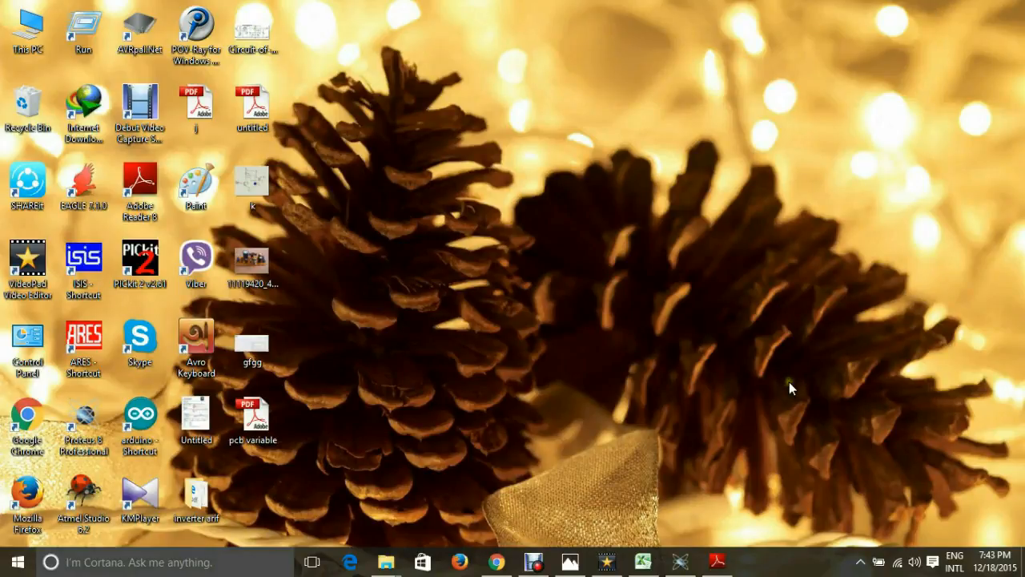
{"action": "right_click", "coordinate": [673, 234]}
{"action": "left_click", "coordinate": [702, 280]}
{"action": "left_click", "coordinate": [681, 562]}
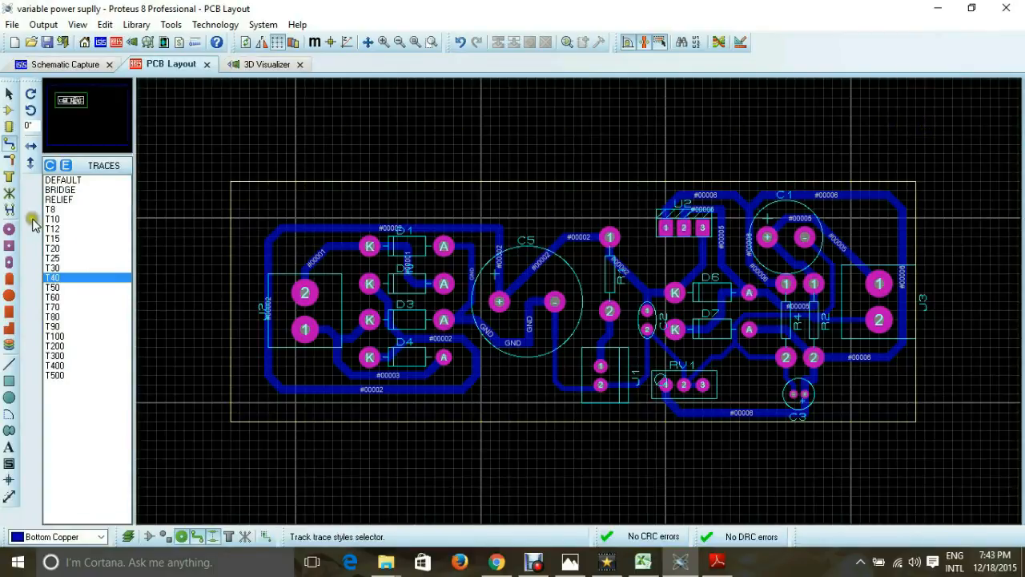
- Draw a rectangular copper zone over the whole board on Bottom Copper, assigned to the GND=POWER net with a T40 boundary
{"action": "left_click", "coordinate": [8, 178]}
{"action": "left_click_drag", "start_coordinate": [226, 178], "coordinate": [926, 416]}
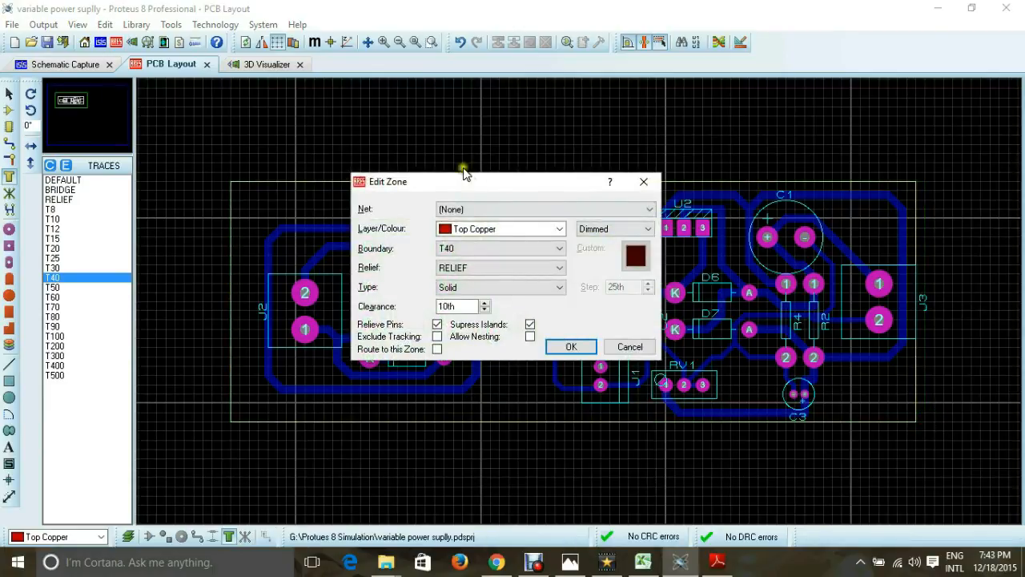
{"action": "left_click", "coordinate": [499, 230]}
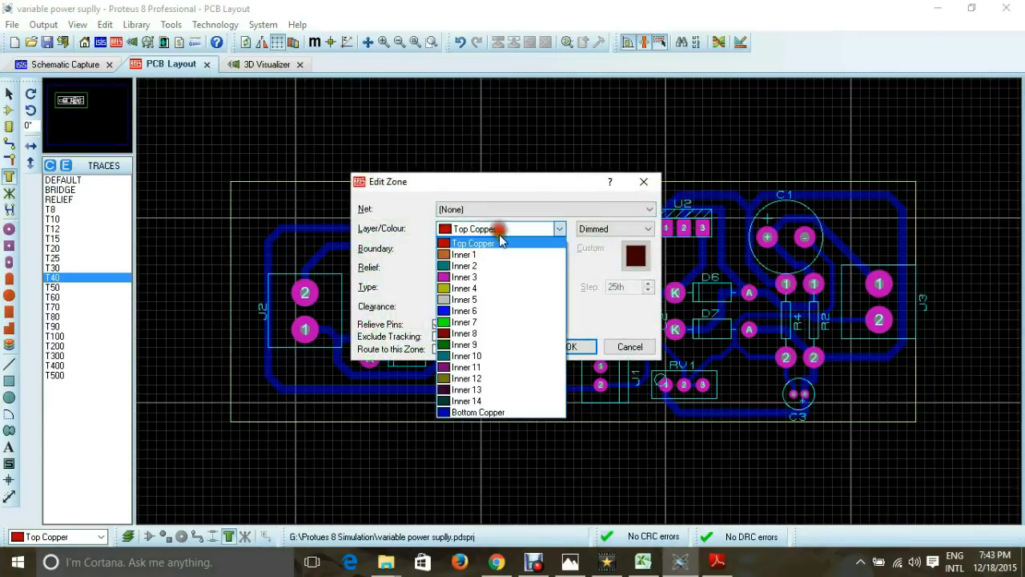
{"action": "left_click", "coordinate": [481, 412]}
{"action": "left_click", "coordinate": [506, 208]}
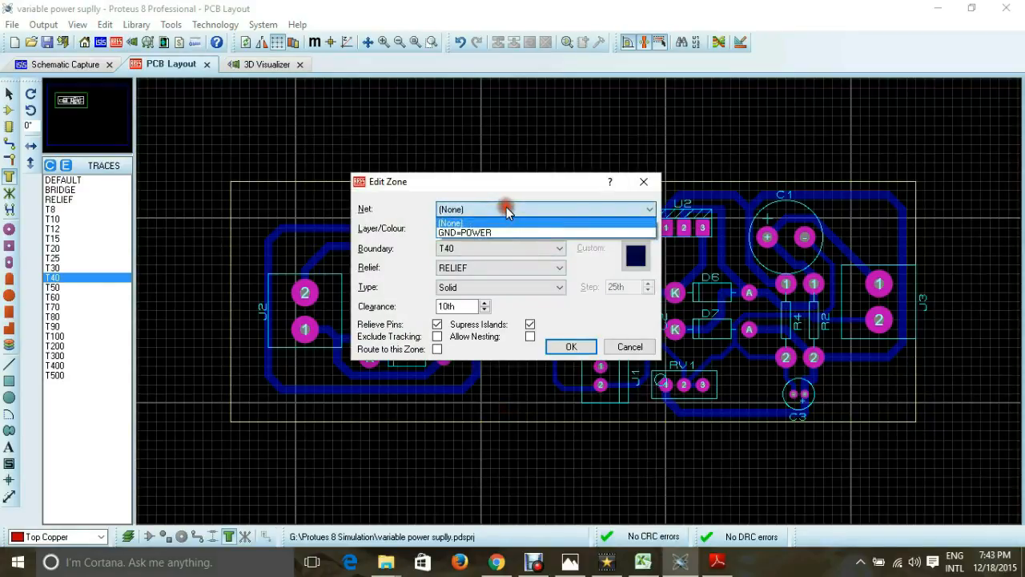
{"action": "left_click", "coordinate": [501, 233]}
{"action": "left_click", "coordinate": [577, 347]}
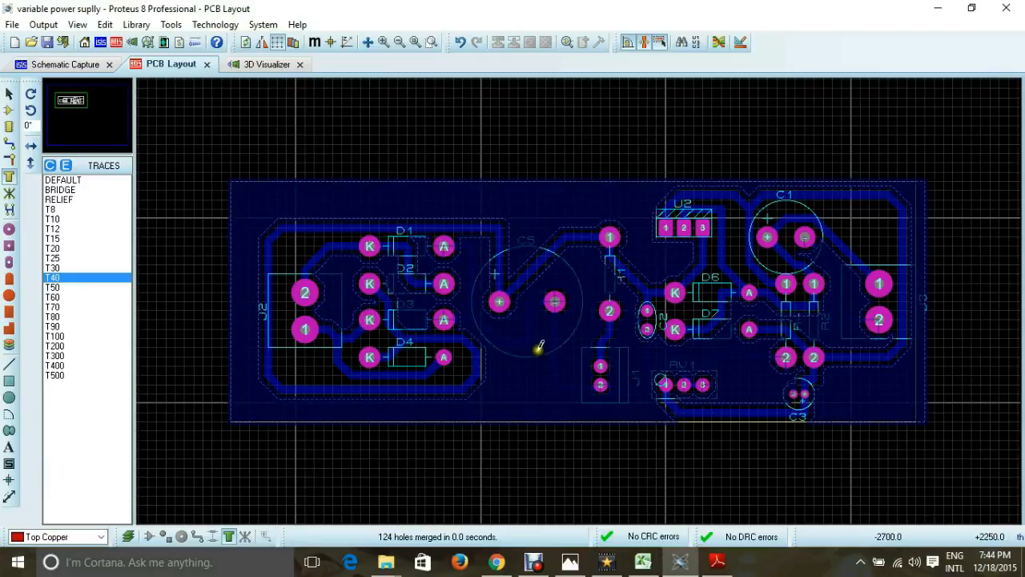
- Examine the ground copper zone in the layout and on the board's copper side in the 3D Visualizer, and return to the PCB layout
{"action": "scroll", "coordinate": [540, 349], "scroll_direction": "up", "scroll_amount": 3}
{"action": "scroll", "coordinate": [579, 293], "scroll_direction": "down", "scroll_amount": 1}
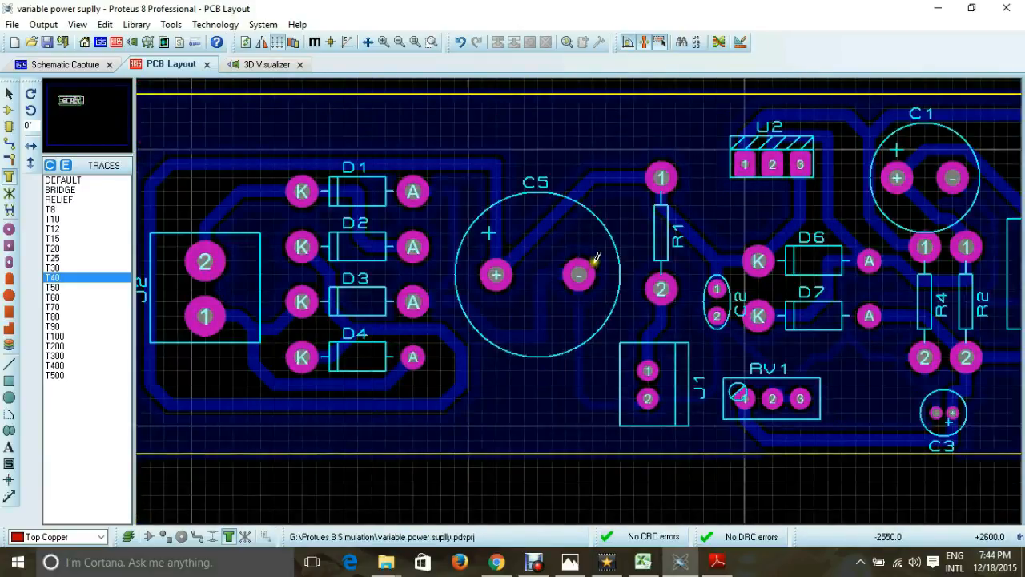
{"action": "scroll", "coordinate": [592, 264], "scroll_direction": "down", "scroll_amount": 2}
{"action": "left_click", "coordinate": [272, 64]}
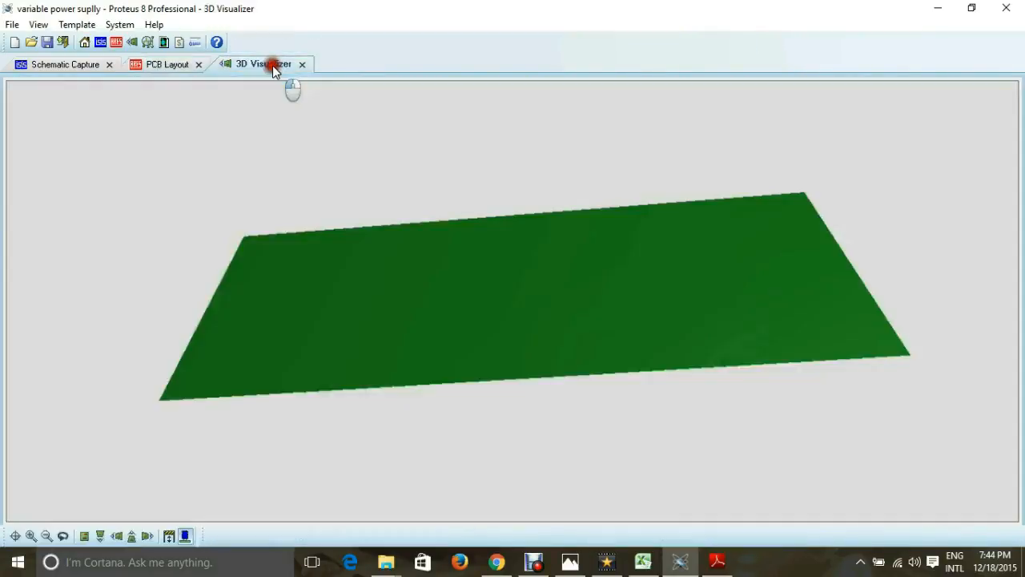
{"action": "left_click_drag", "start_coordinate": [512, 301], "coordinate": [513, 301]}
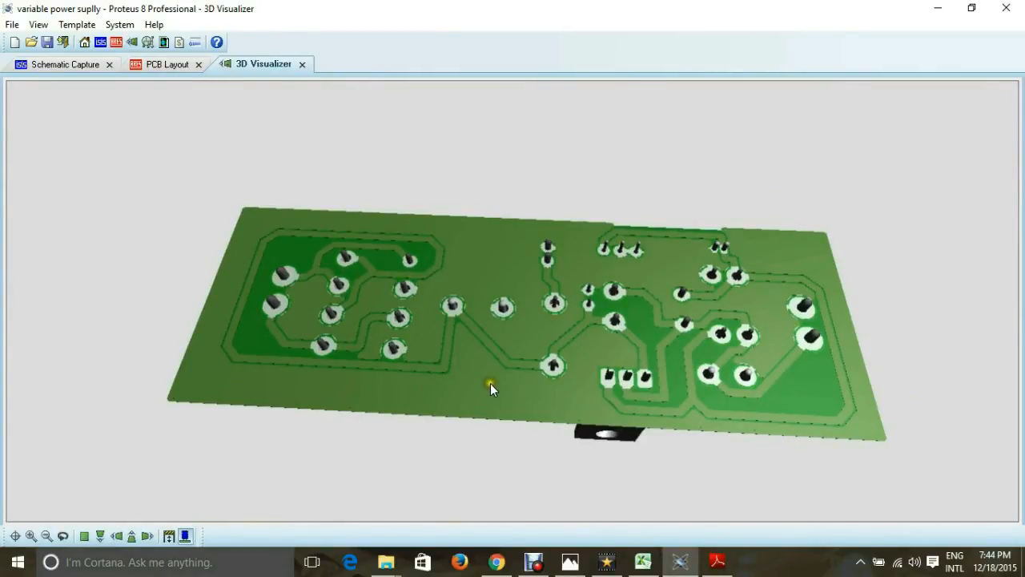
{"action": "middle_click", "coordinate": [557, 377]}
{"action": "left_click_drag", "start_coordinate": [512, 301], "coordinate": [513, 301]}
{"action": "middle_click", "coordinate": [512, 306]}
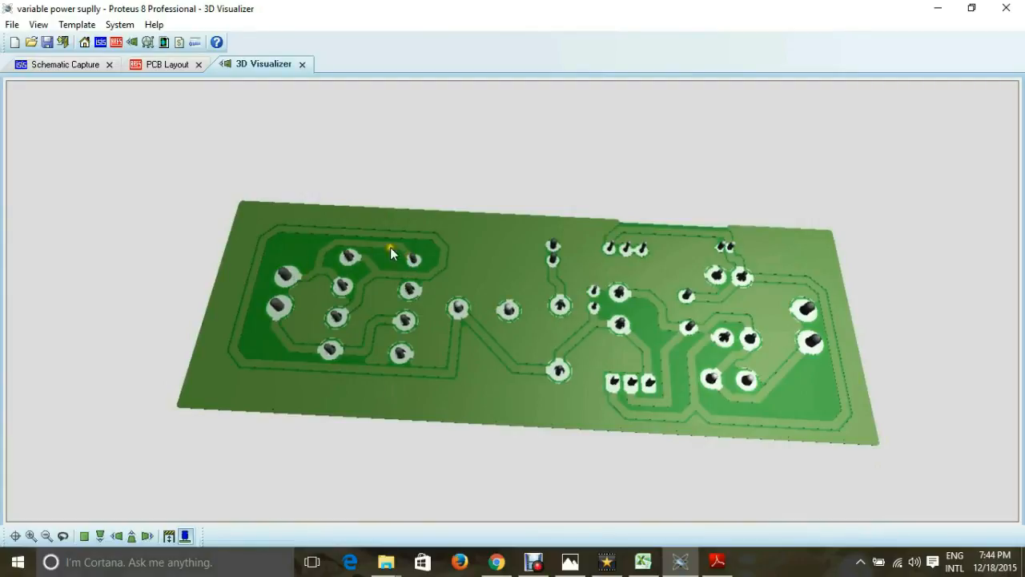
{"action": "left_click", "coordinate": [623, 375]}
{"action": "left_click_drag", "start_coordinate": [513, 301], "coordinate": [513, 301]}
{"action": "left_click", "coordinate": [512, 301]}
{"action": "left_click", "coordinate": [168, 64]}
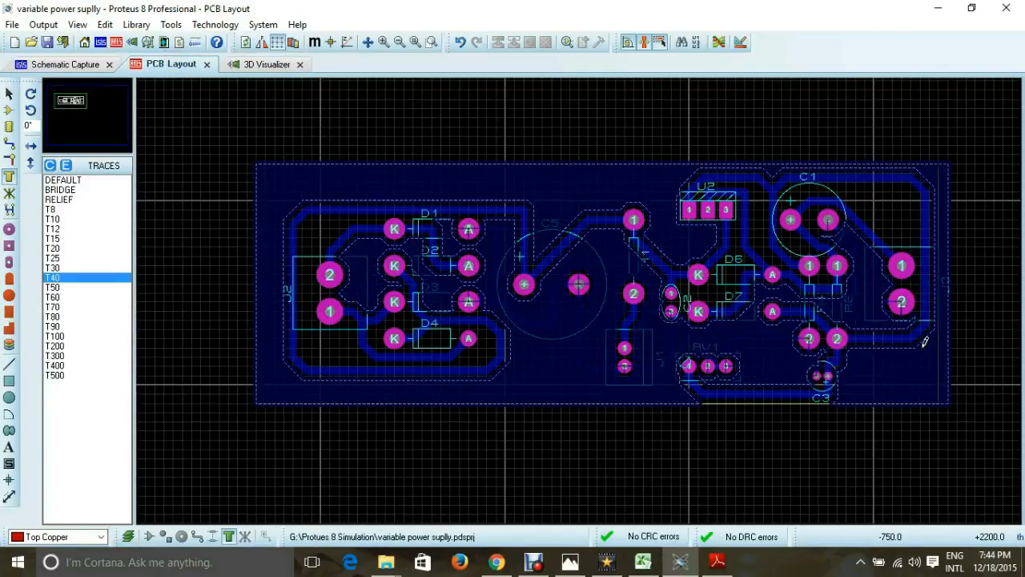